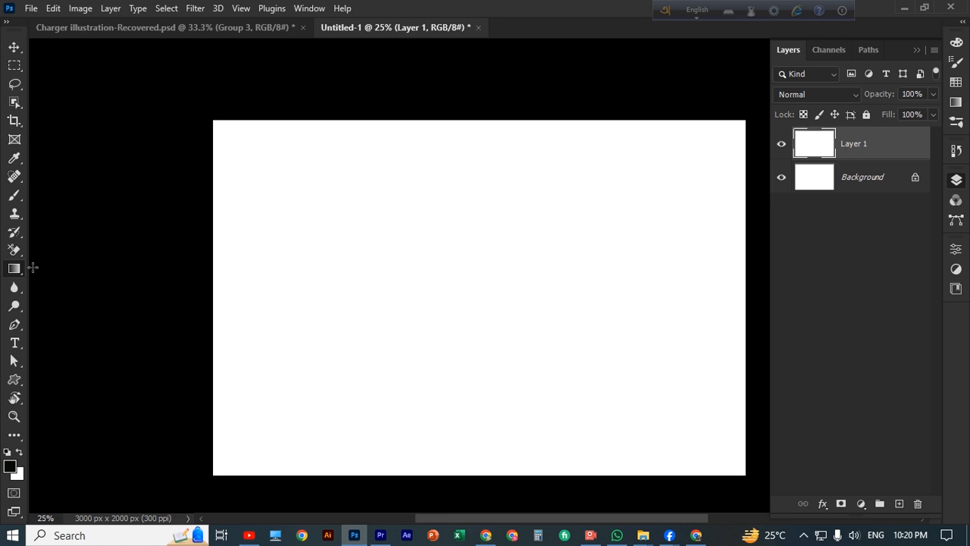
Change the gradient's end stop to orange and fill Layer 1 with a yellow-centred radial gradient
click(11, 269)
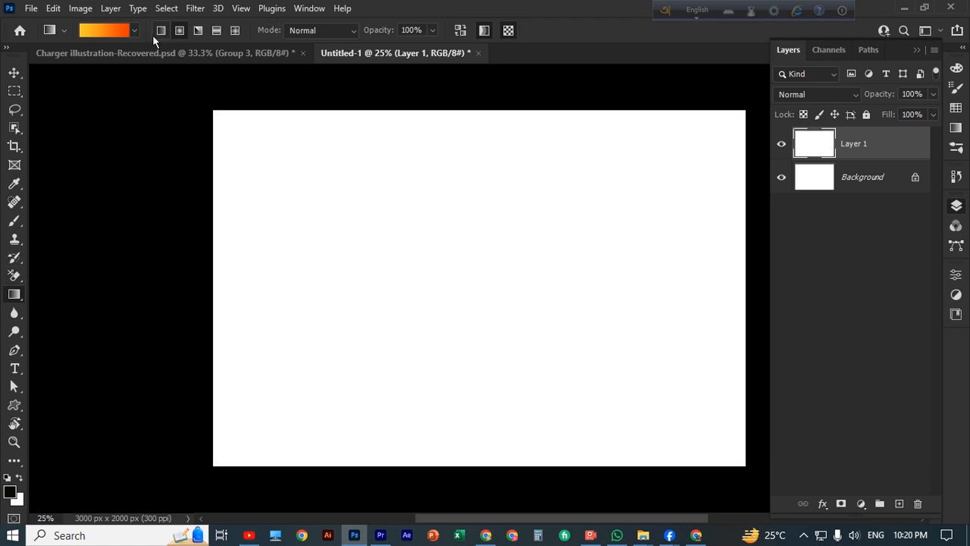
click(115, 30)
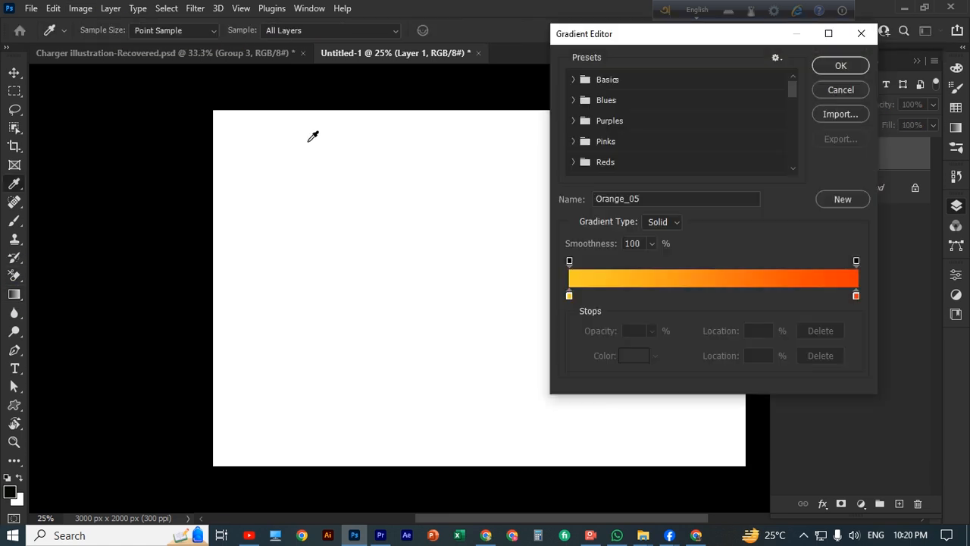
click(857, 297)
double_click(640, 356)
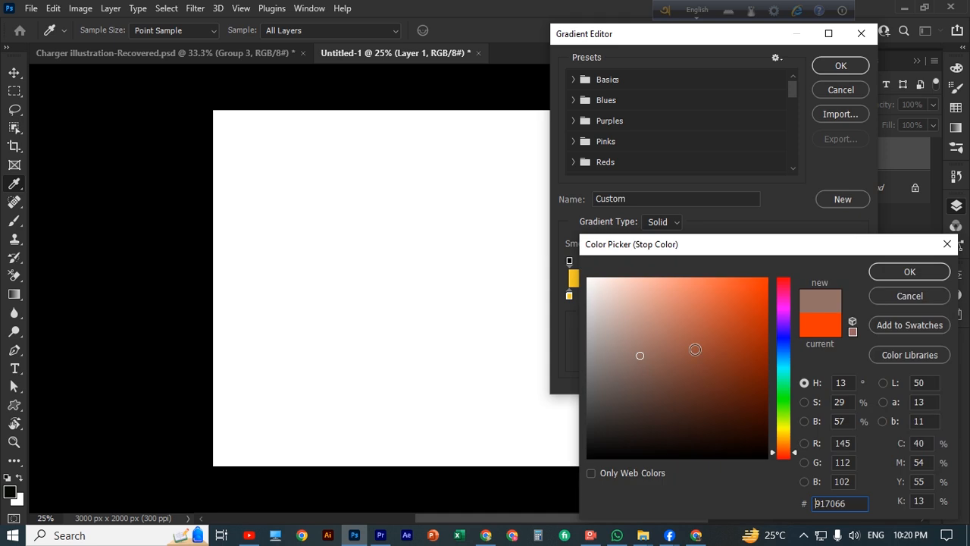
drag(782, 409, 784, 444)
click(751, 297)
click(910, 271)
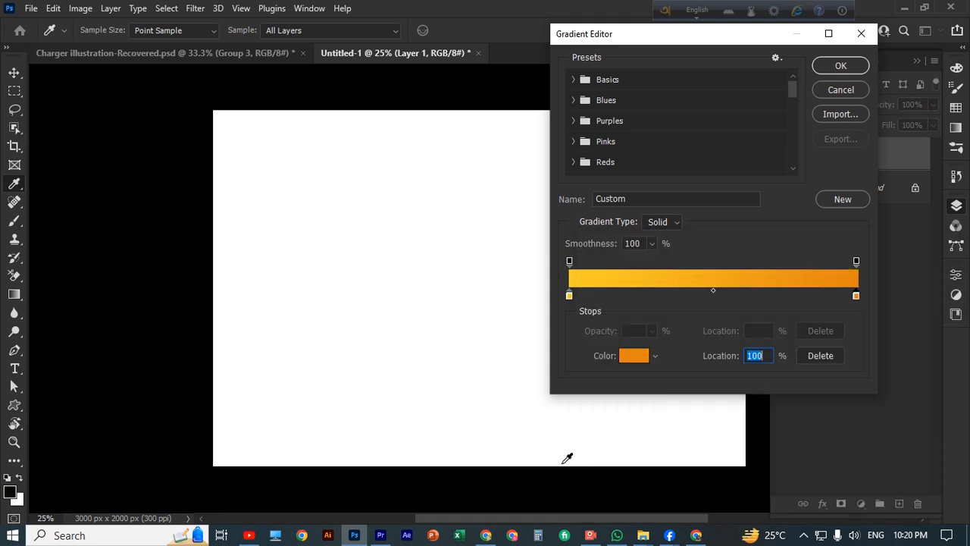
click(849, 68)
drag(457, 292, 840, 296)
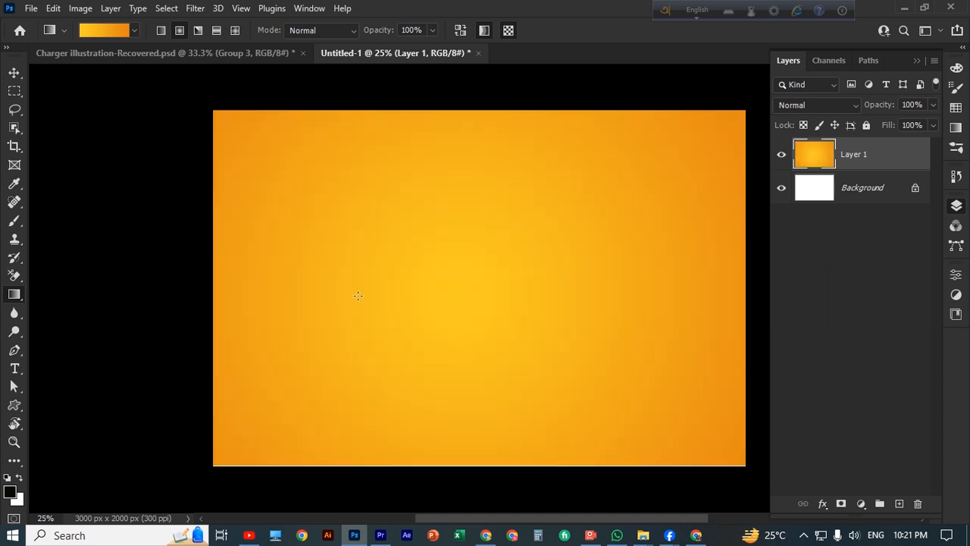
Add a new layer and draw a small elliptical circle selection in the upper left
click(899, 504)
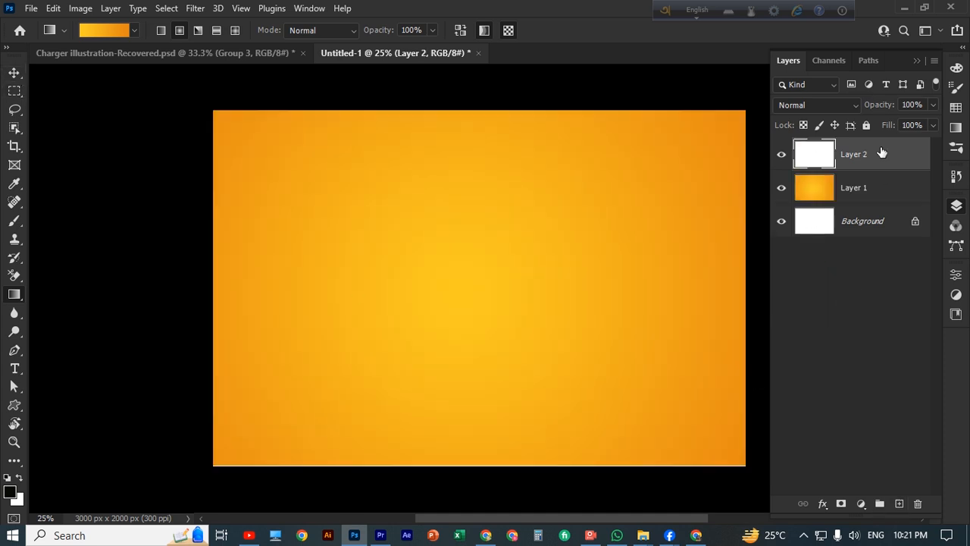
right_click(17, 99)
click(68, 103)
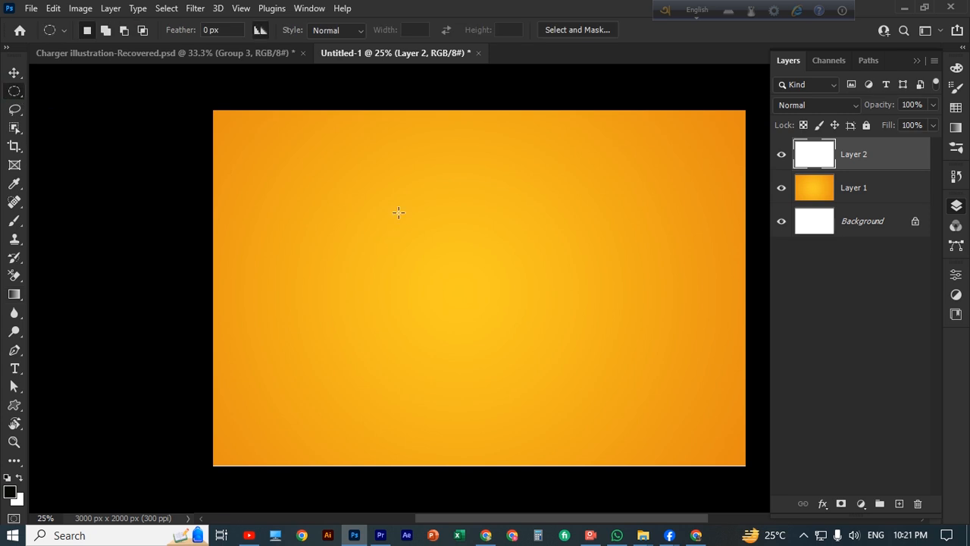
drag(399, 212, 439, 244)
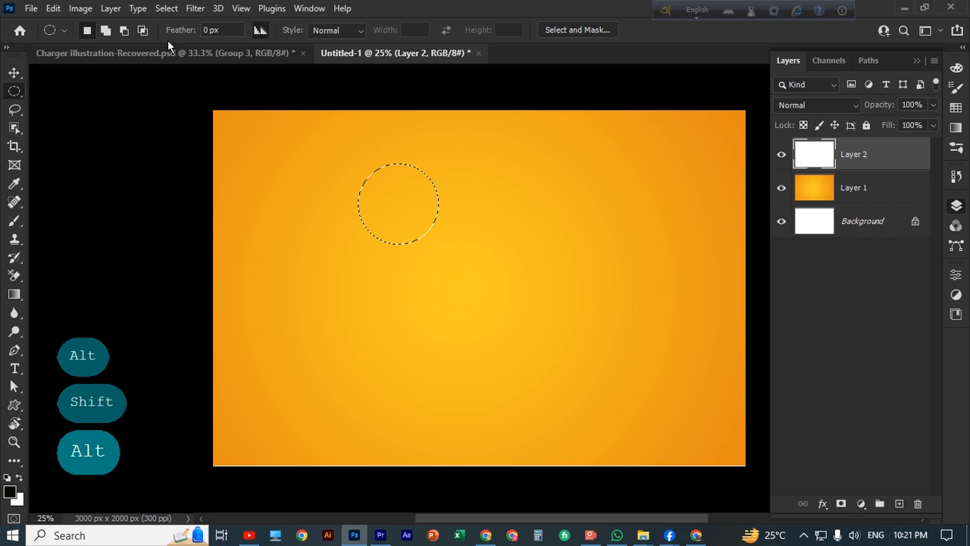
Change the gradient's end stop colour to yellow in the Gradient Editor
scroll(30, 270, down, 1)
click(15, 294)
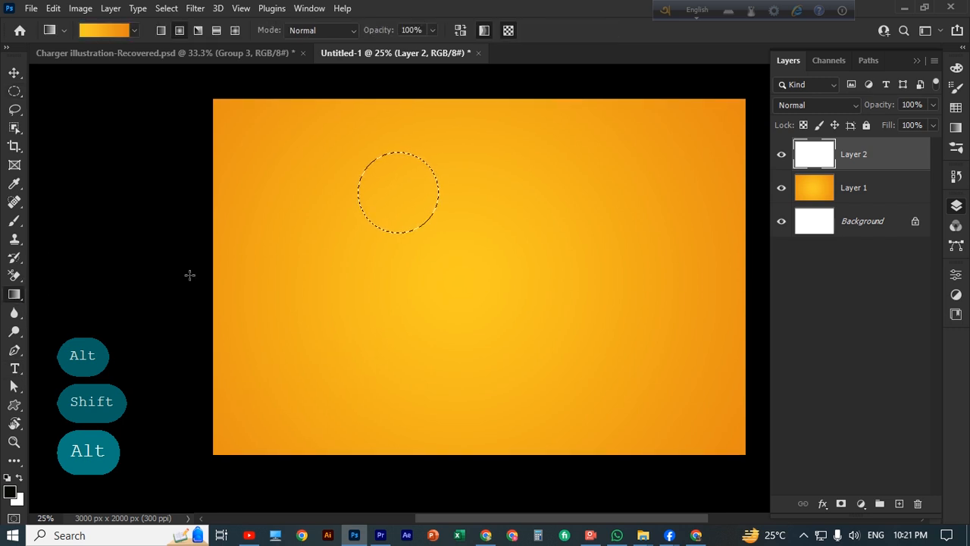
click(125, 36)
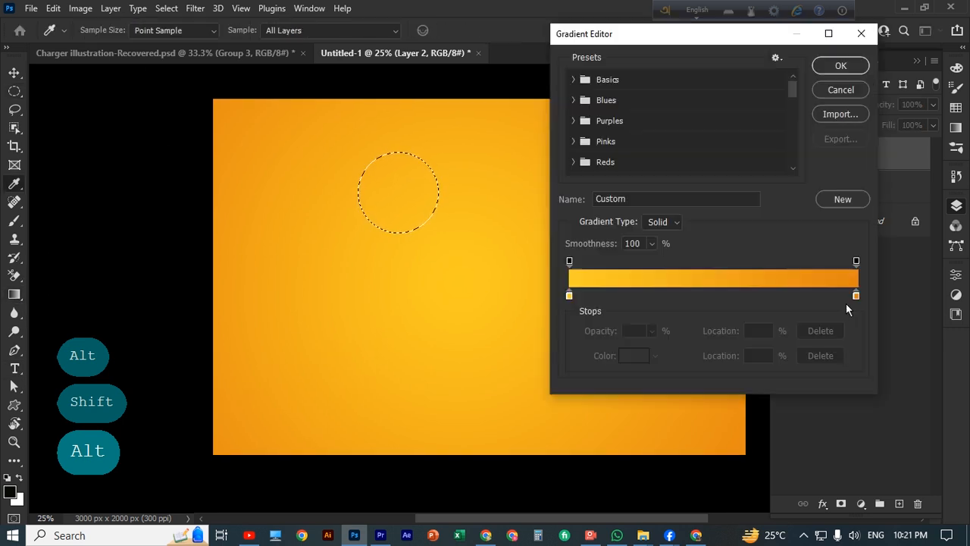
click(856, 292)
click(639, 354)
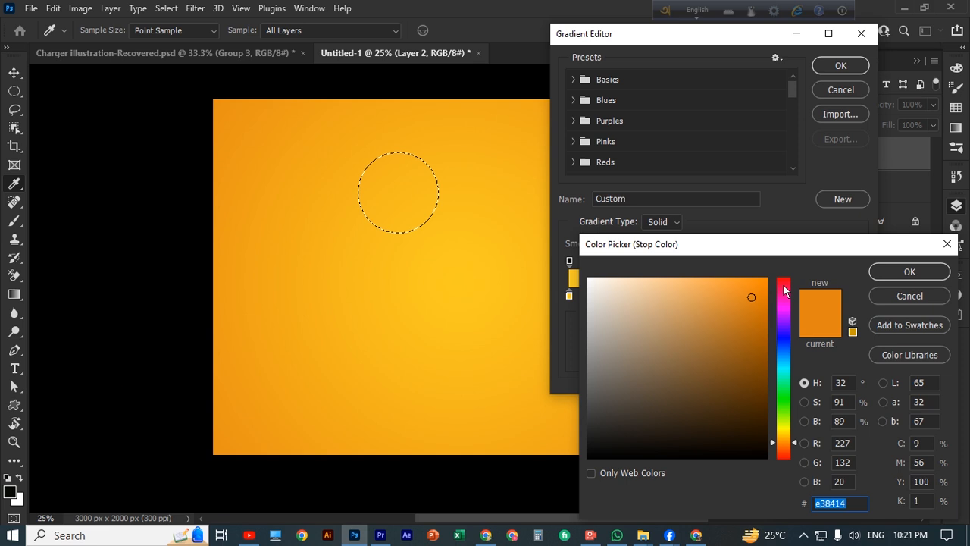
drag(784, 286, 784, 426)
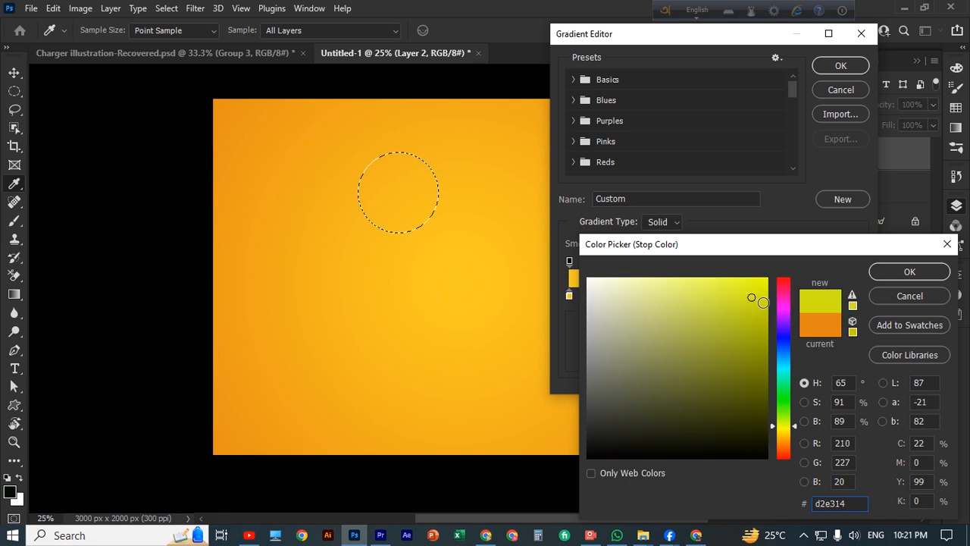
click(910, 271)
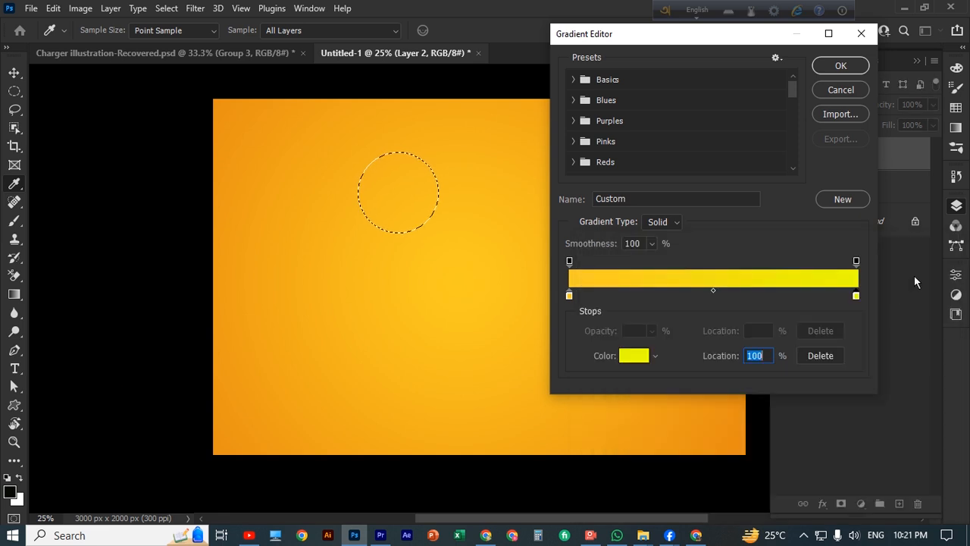
click(841, 67)
Fill the circle with a reversed, yellow-centred radial gradient and deselect it
drag(398, 192, 468, 195)
drag(396, 192, 365, 200)
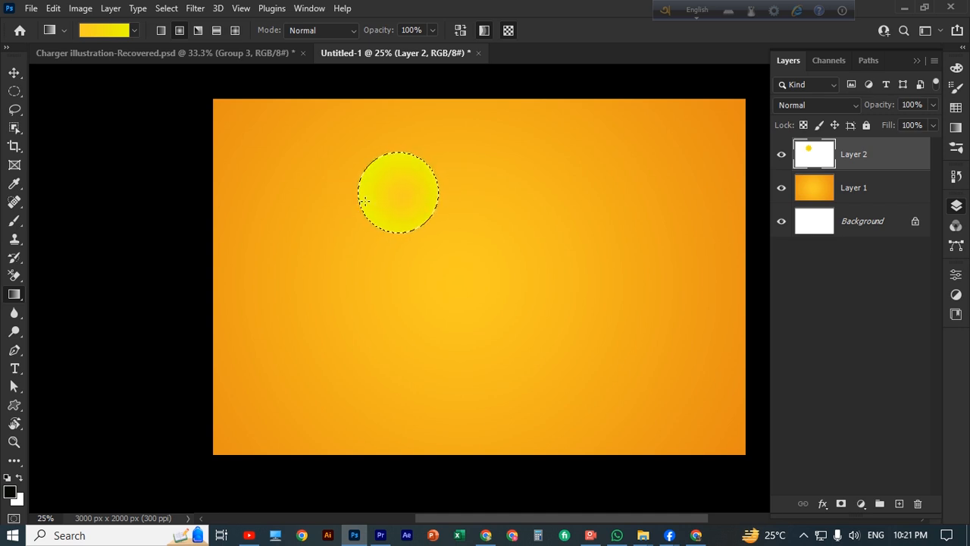
click(123, 34)
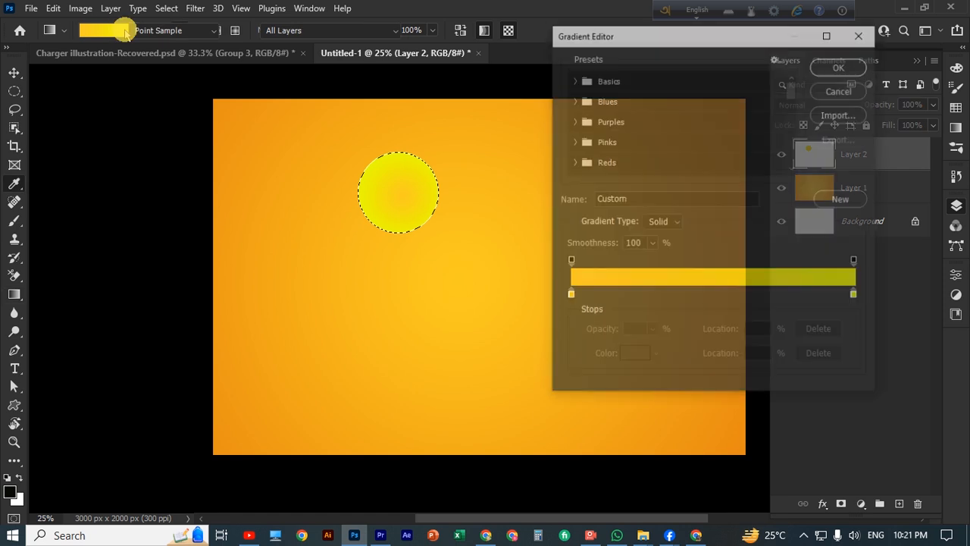
click(862, 32)
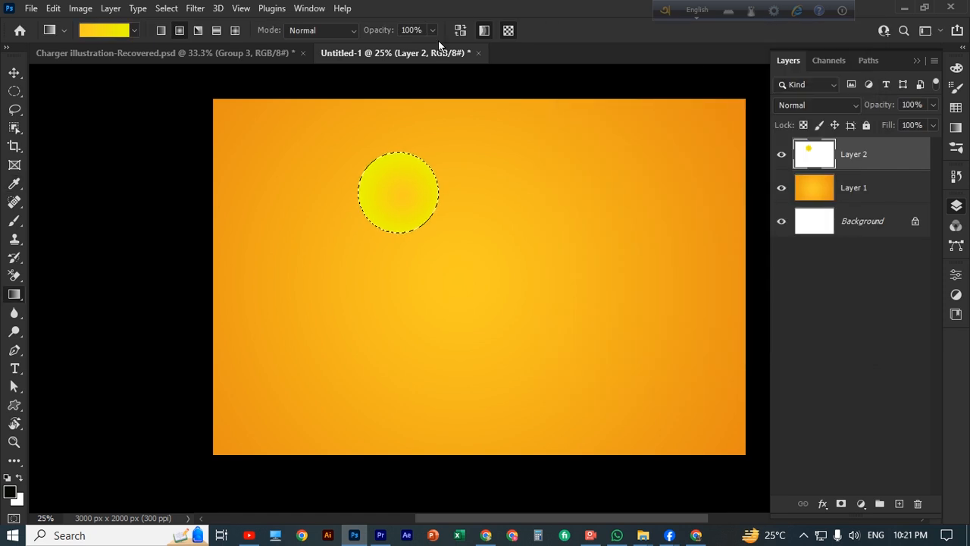
click(460, 30)
drag(388, 194, 458, 193)
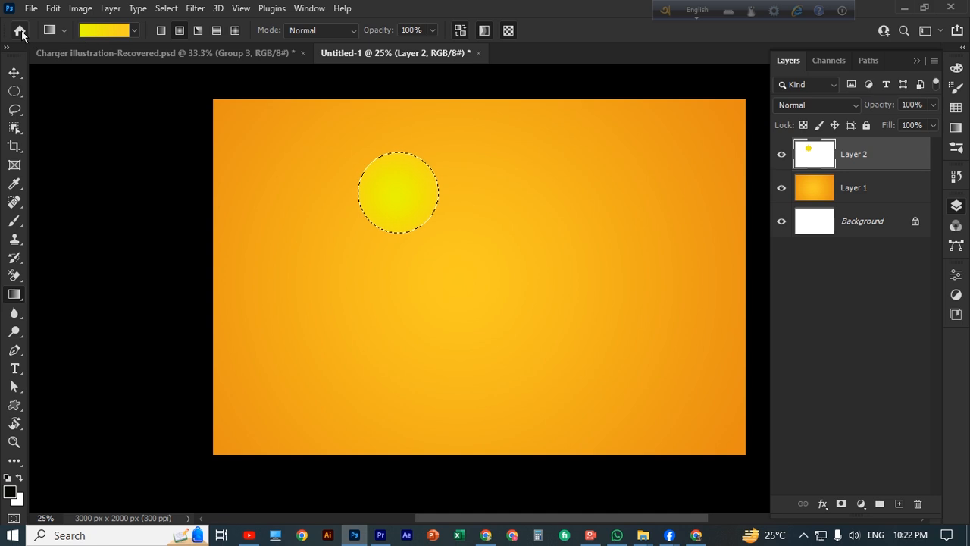
key(ctrl+d)
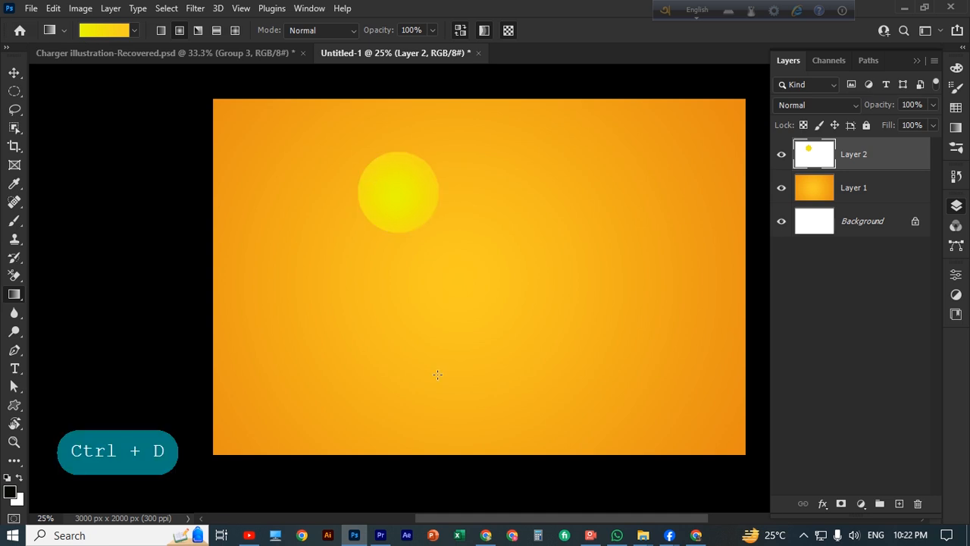
Make Layer 2 active and undo to restore the circular selection
key(v)
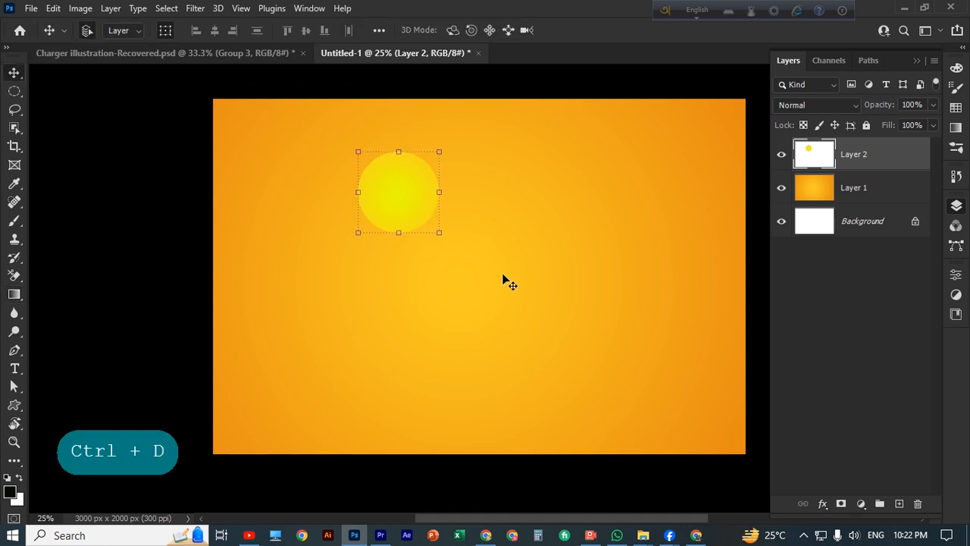
click(503, 280)
click(856, 160)
key(ctrl+z)
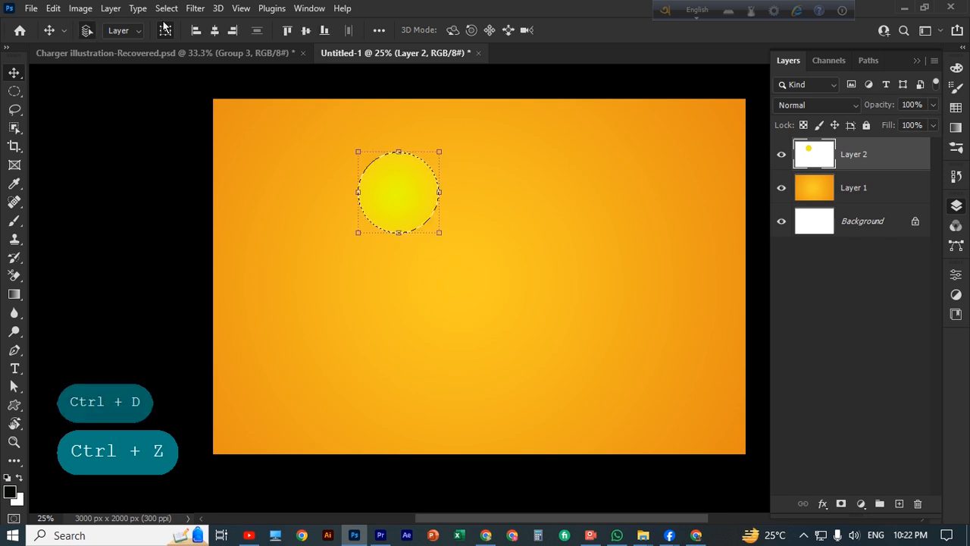
Set the gradient's end stop to a fully saturated, printable orange
click(15, 296)
click(106, 30)
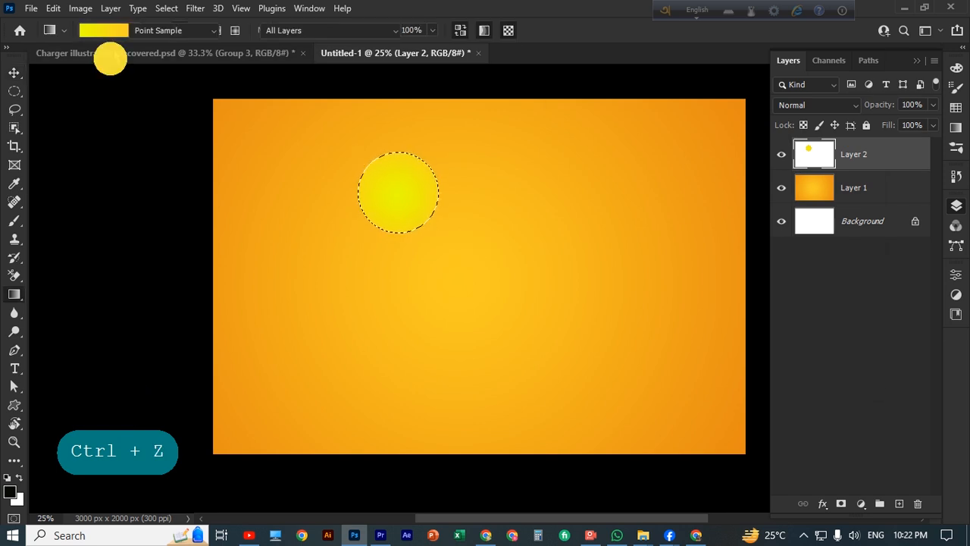
click(856, 295)
click(635, 355)
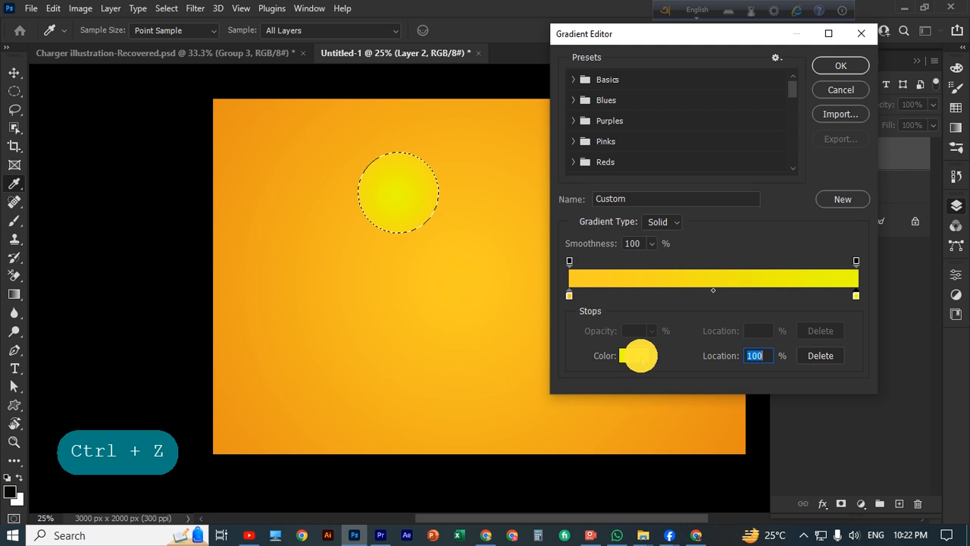
click(781, 446)
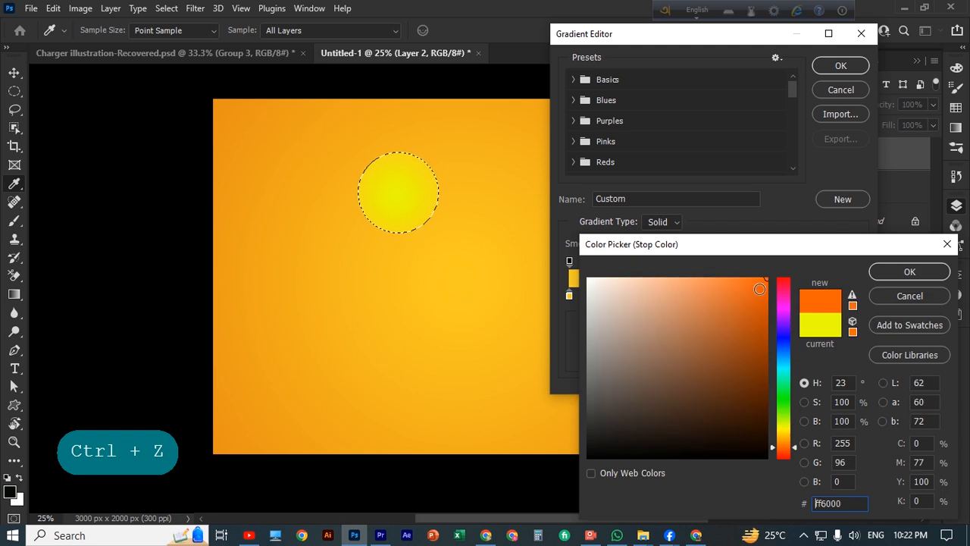
click(793, 445)
click(761, 283)
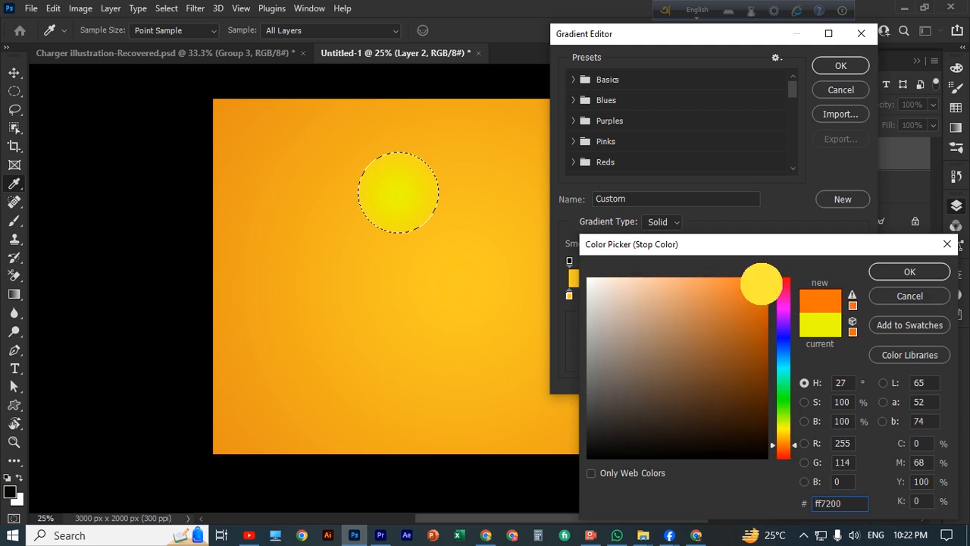
click(853, 294)
click(910, 272)
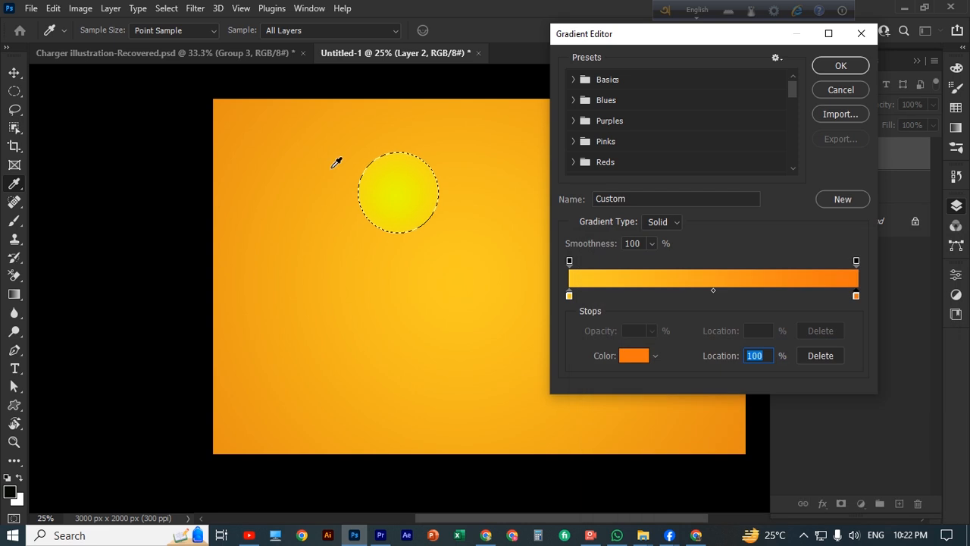
click(841, 66)
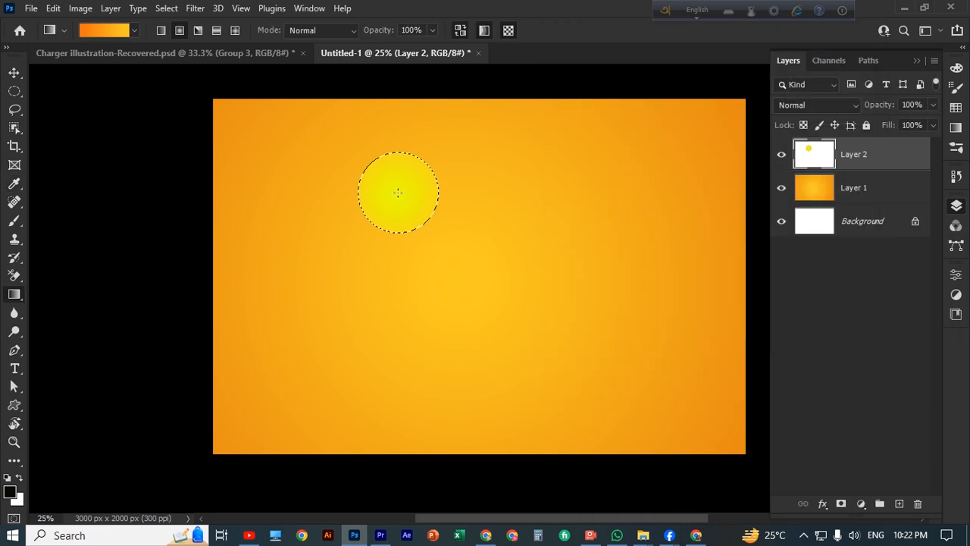
Refill the circle with an orange radial gradient that fades softly outward
drag(397, 191, 486, 201)
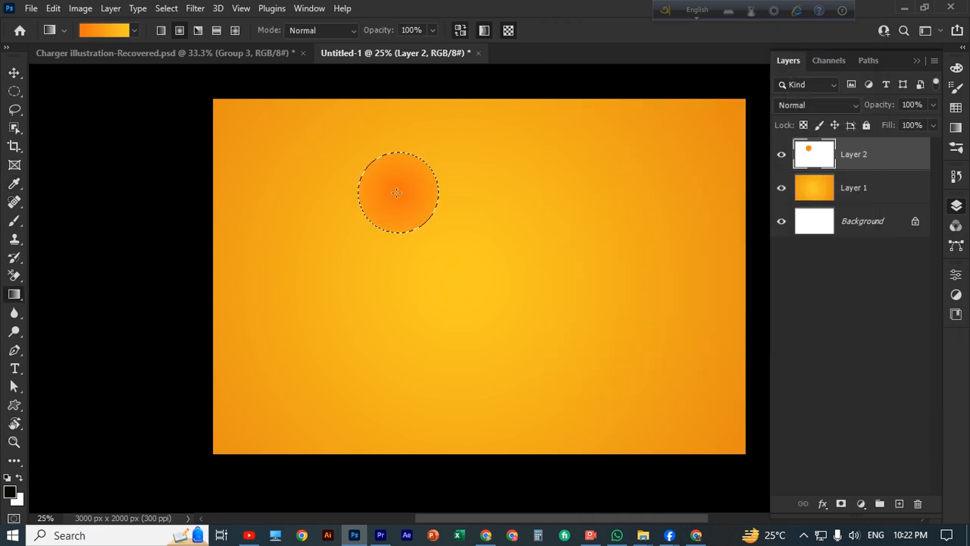
drag(396, 192, 526, 194)
drag(386, 195, 415, 196)
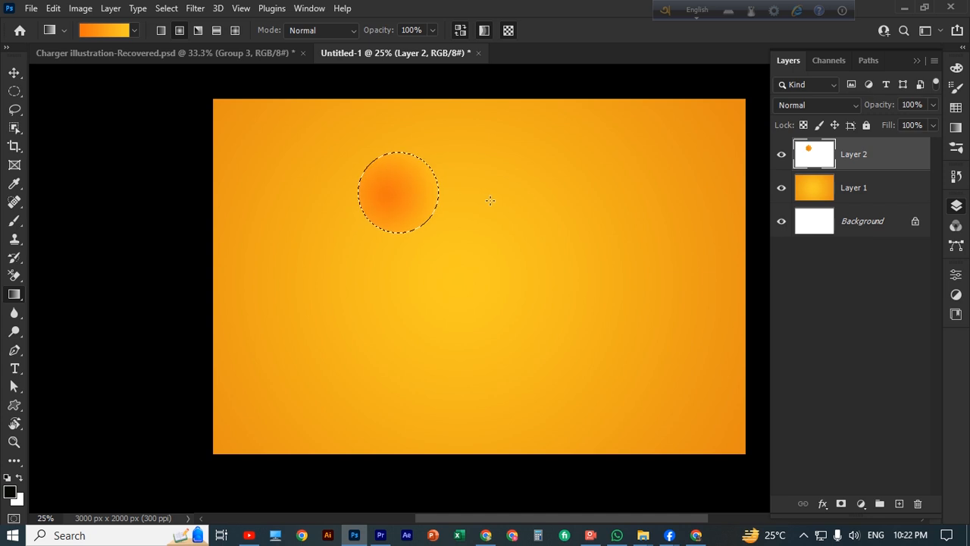
Deselect and move the orange circle toward the upper left, then undo twice
click(14, 74)
key(ctrl+d)
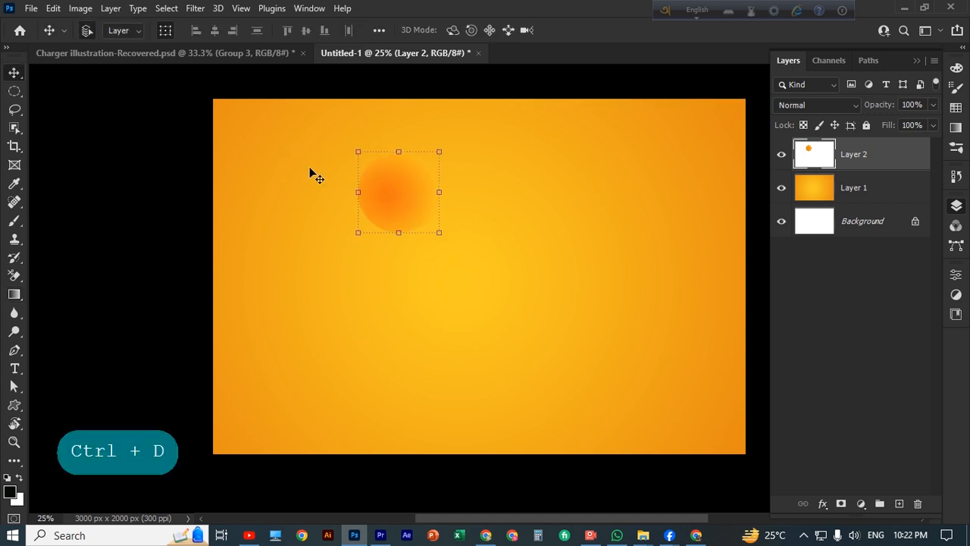
click(242, 244)
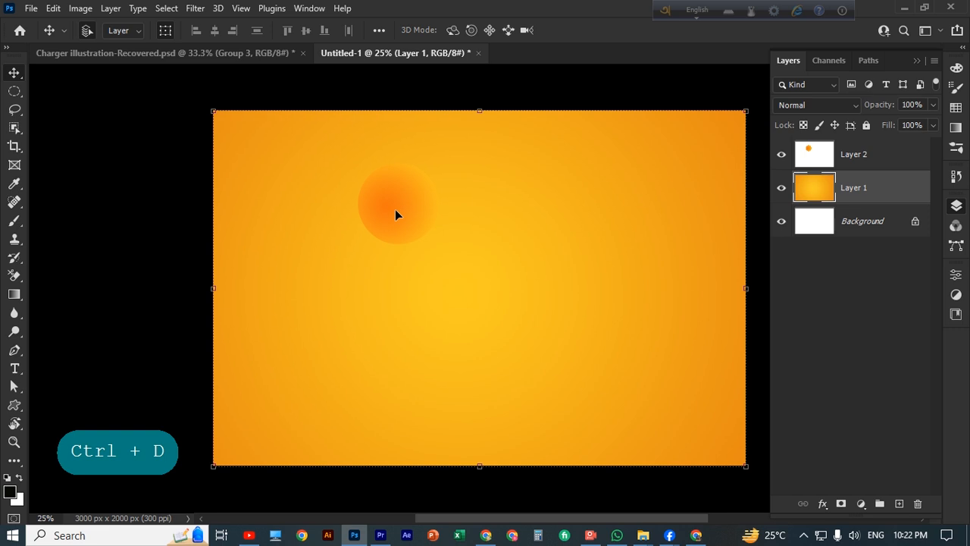
drag(395, 209, 369, 221)
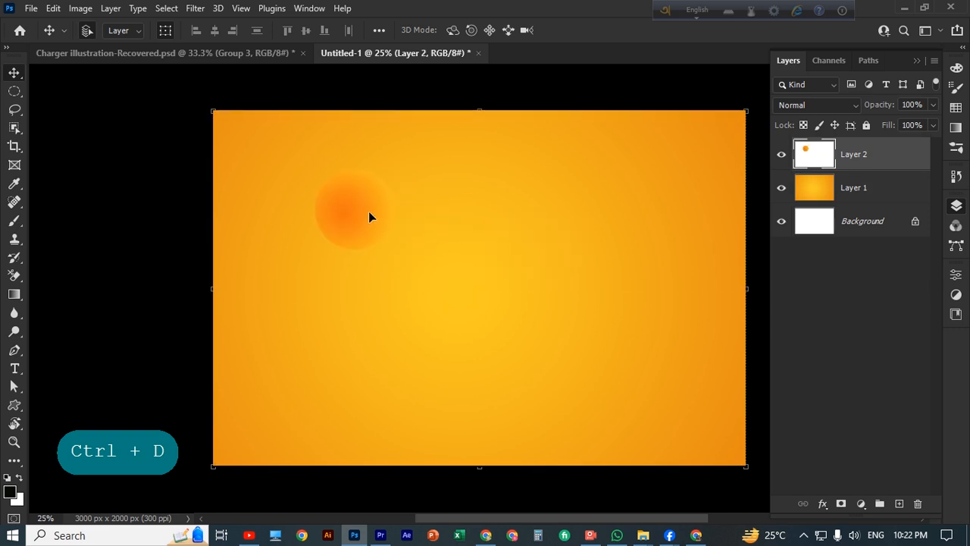
key(ctrl)
key(ctrl+z)
key(ctrl+z)
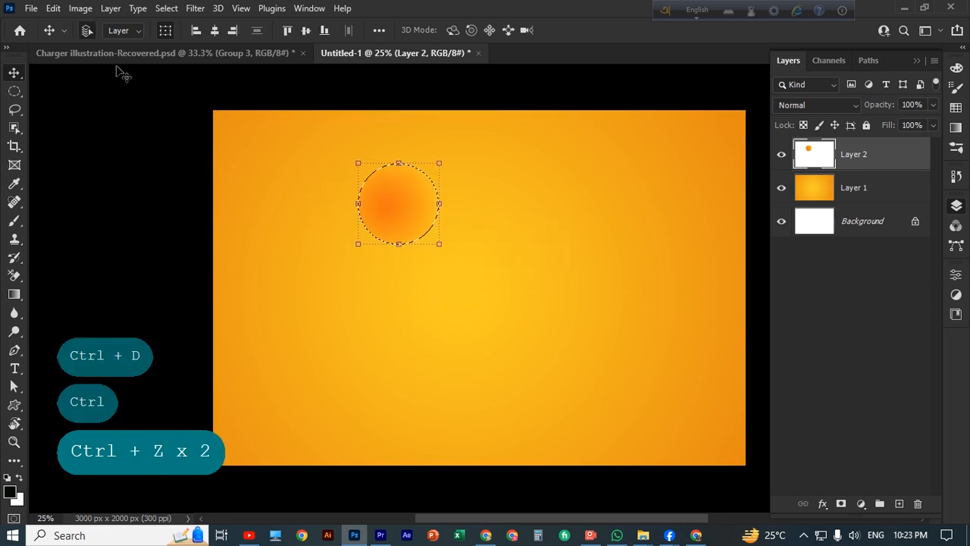
Set the gradient's left stop to pale cream fde797
click(13, 294)
click(106, 31)
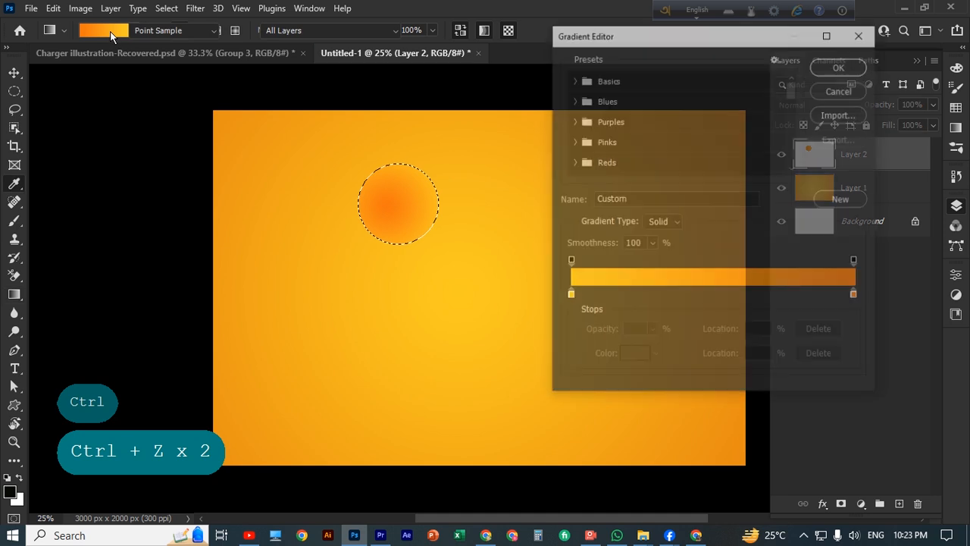
double_click(569, 296)
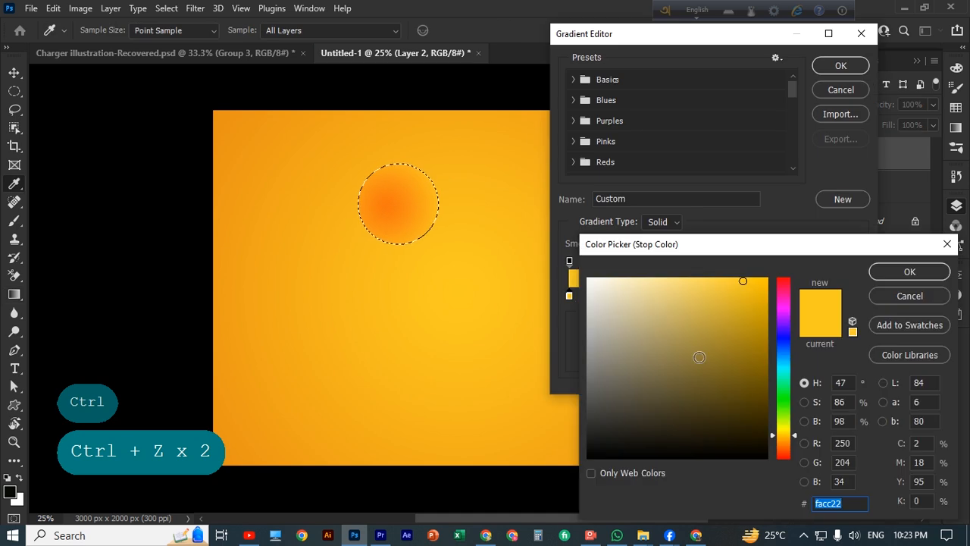
click(659, 278)
click(910, 271)
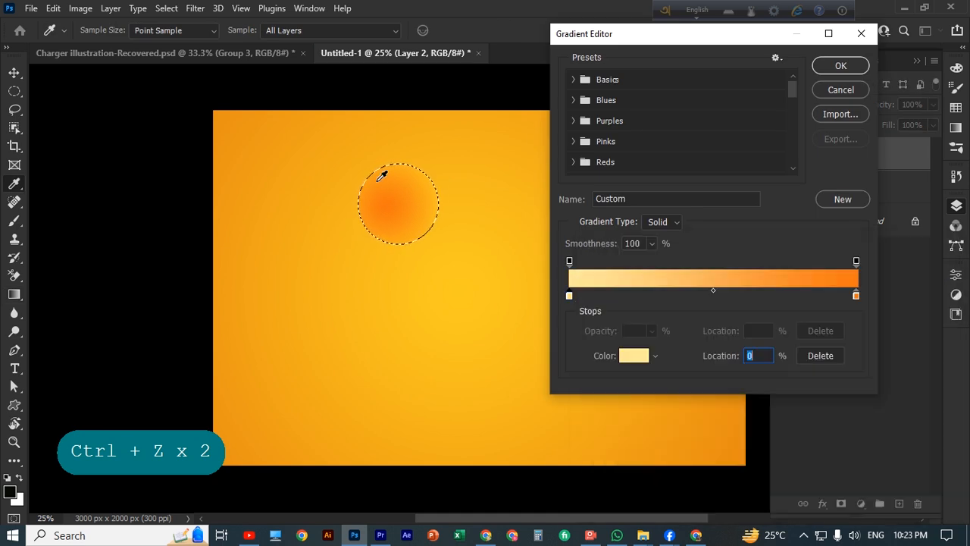
click(842, 66)
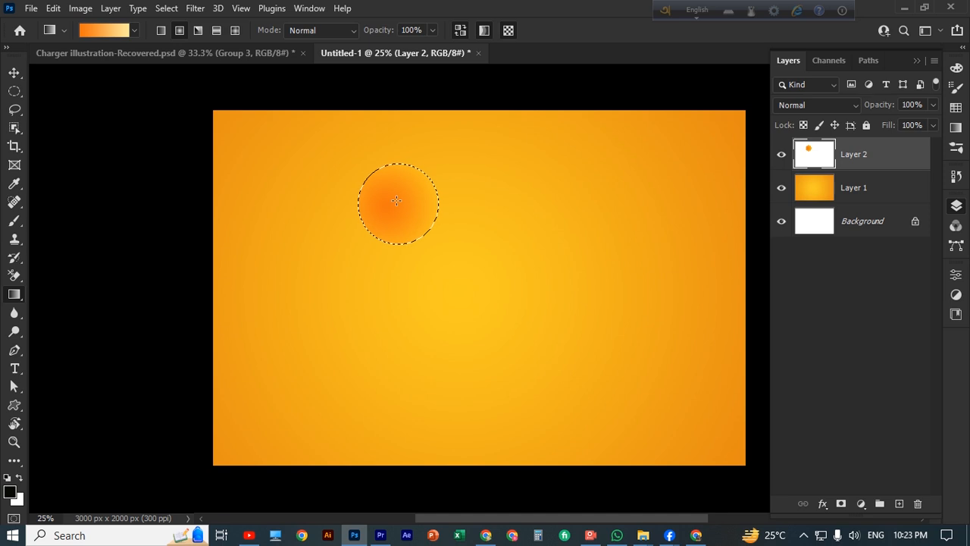
Fill the circle with an orange-to-cream radial gradient and drop the selection
drag(396, 200, 451, 217)
drag(396, 204, 458, 200)
key(ctrl+d)
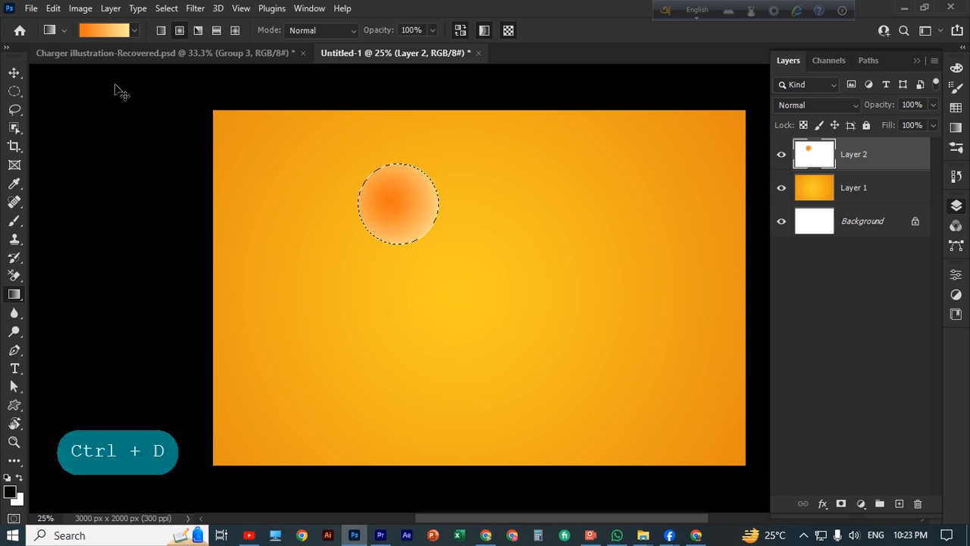
Alt-drag copies of the gradient circle to scatter them across the background
click(15, 70)
click(334, 258)
scroll(415, 296, up, 1)
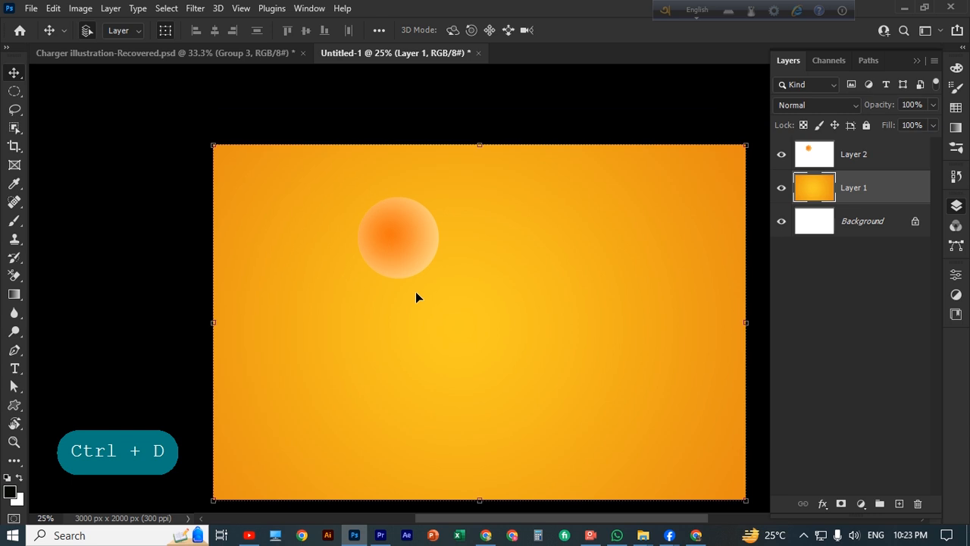
drag(415, 252, 298, 410)
drag(599, 272, 514, 174)
drag(602, 249, 697, 380)
drag(356, 232, 221, 198)
drag(545, 425, 432, 345)
Reposition the centre, bottom and right circles slightly for better spacing
scroll(537, 395, down, 1)
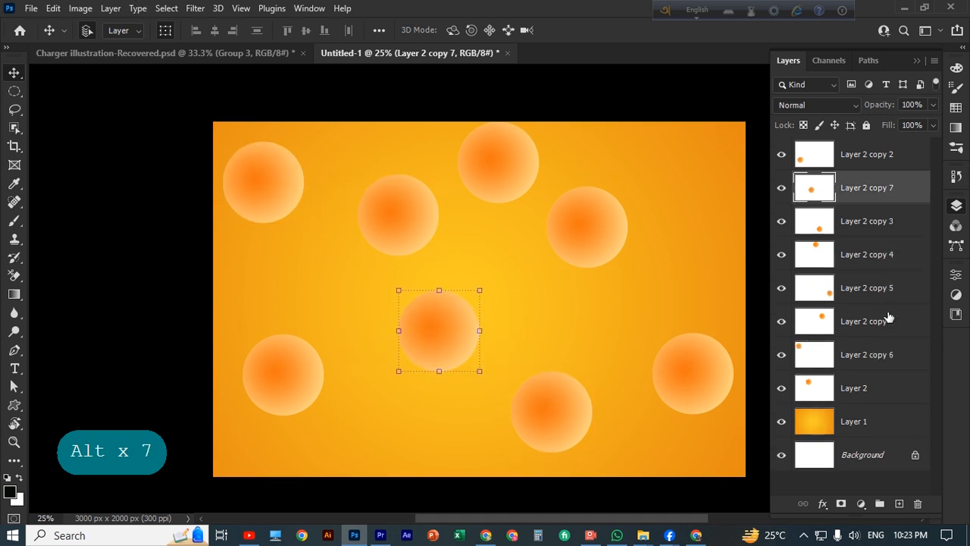
click(888, 158)
drag(451, 350, 435, 351)
drag(548, 443, 520, 448)
drag(593, 254, 615, 278)
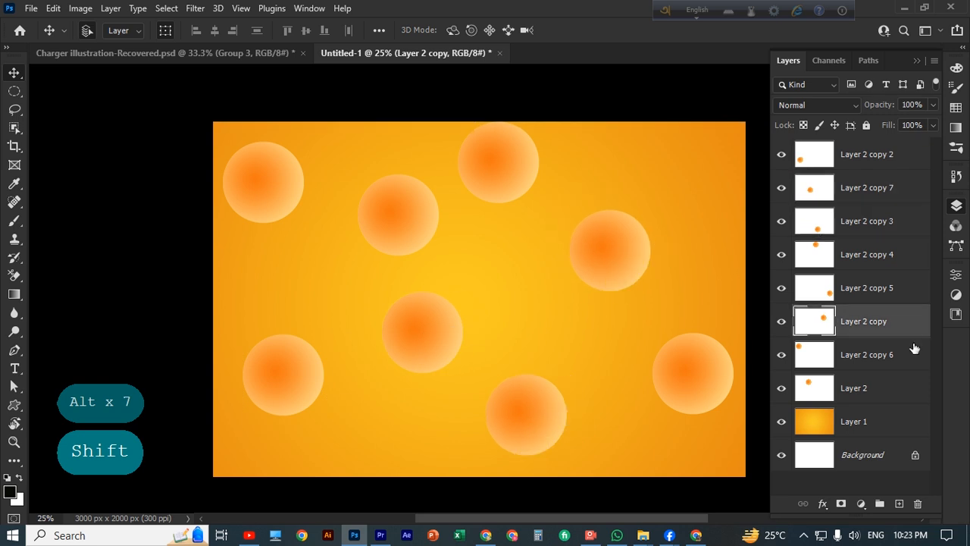
Select all circle layers and merge them into one layer
click(879, 387)
shift+click(891, 161)
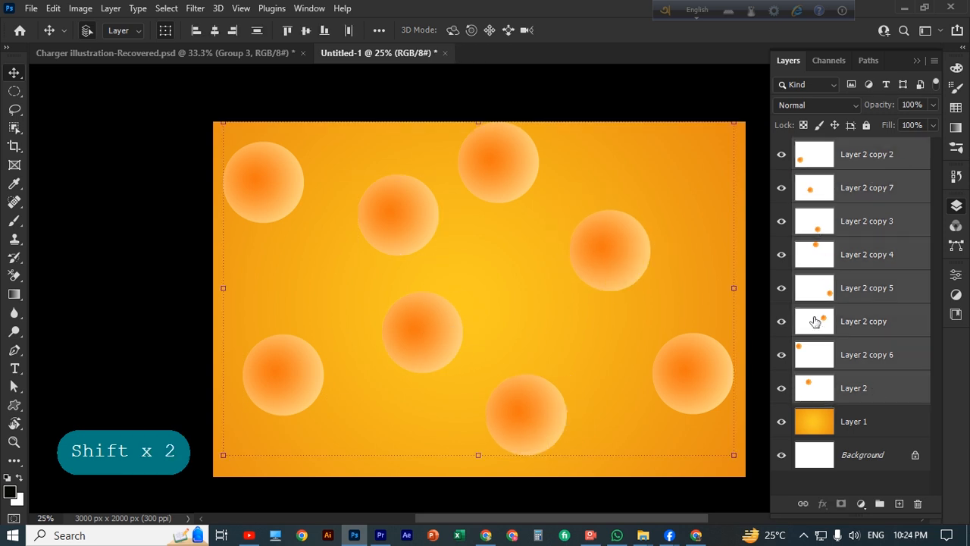
key(ctrl+e)
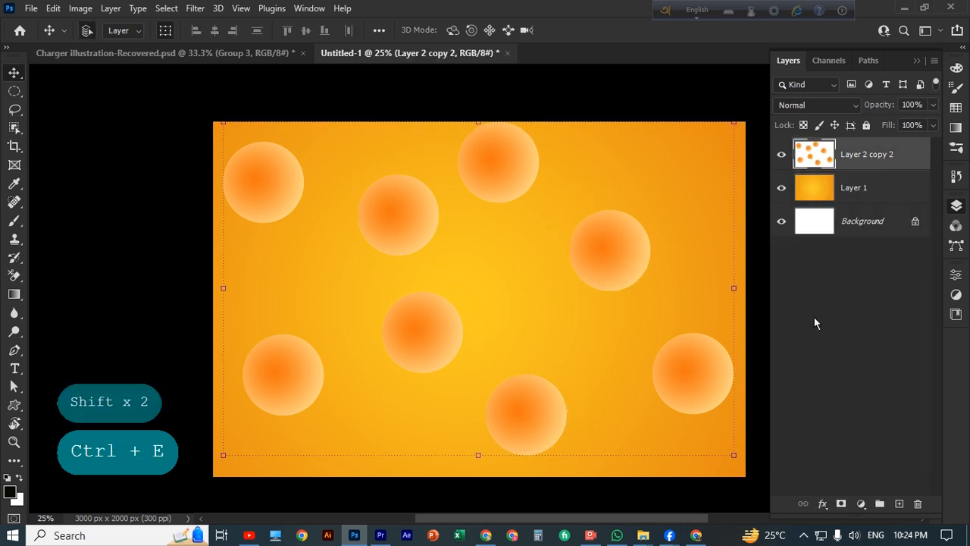
Lower the merged circles layer's Fill to 32%
click(933, 127)
click(905, 141)
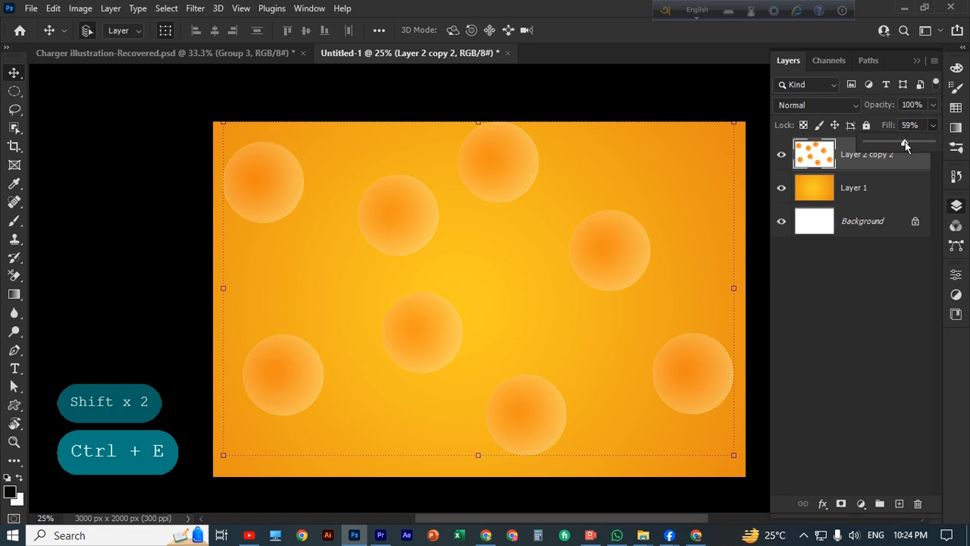
drag(906, 142, 885, 144)
click(888, 144)
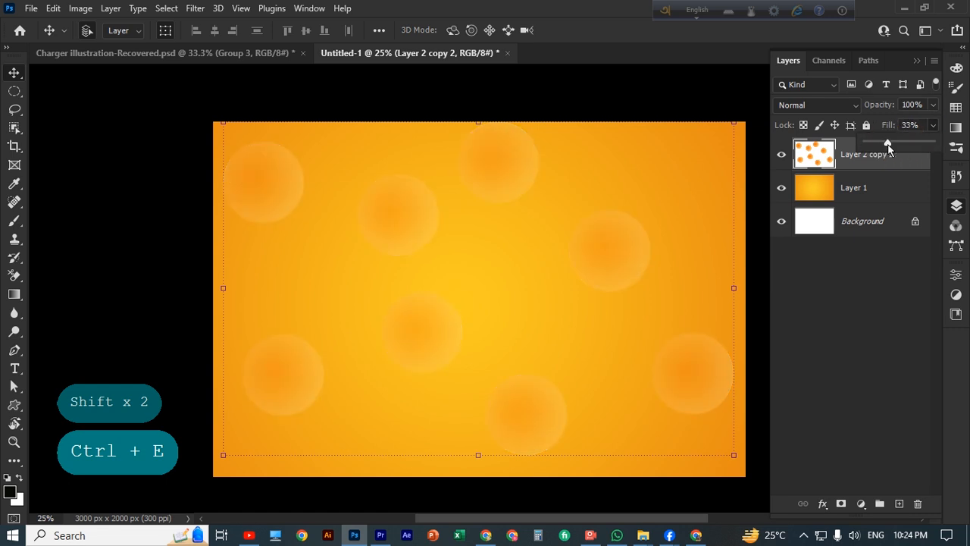
click(888, 144)
click(888, 157)
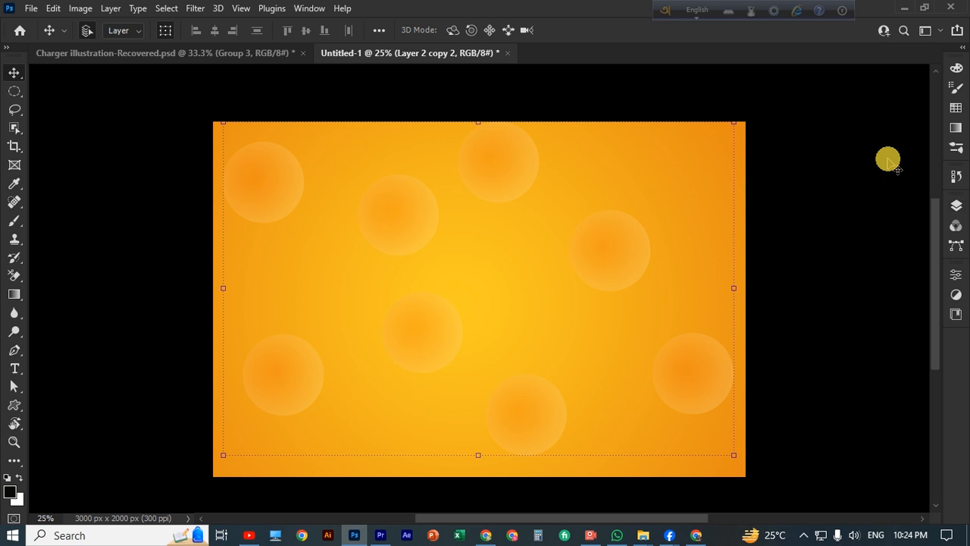
scroll(664, 242, down, 1)
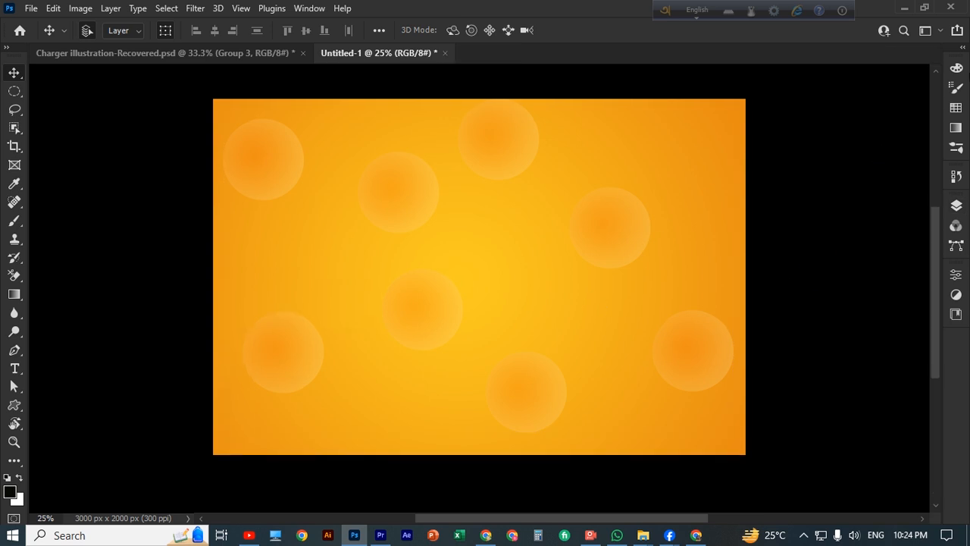
click(957, 203)
click(893, 152)
Place Embedded the Tang orange jar JPEG, accept Camera Raw defaults, and commit it
click(31, 8)
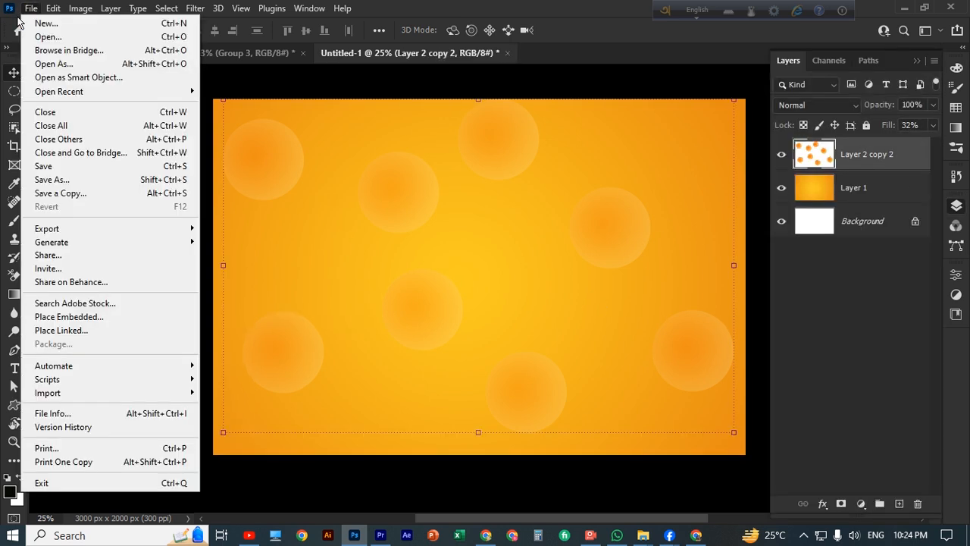
click(80, 315)
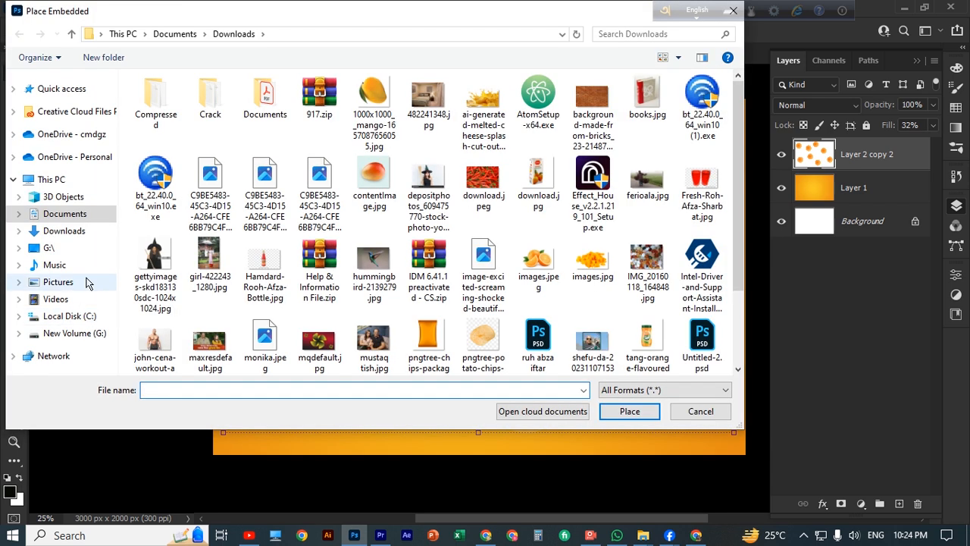
click(61, 88)
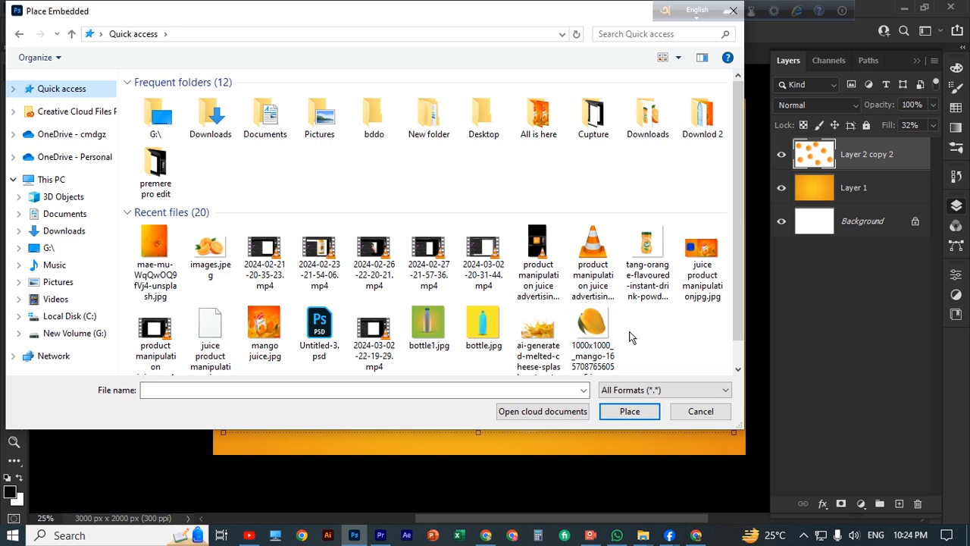
scroll(546, 334, down, 1)
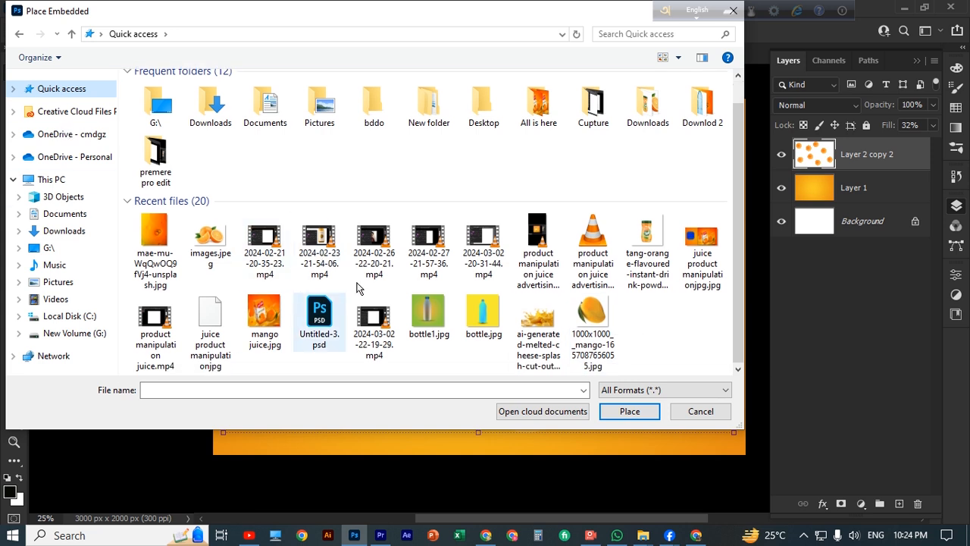
click(647, 235)
click(701, 411)
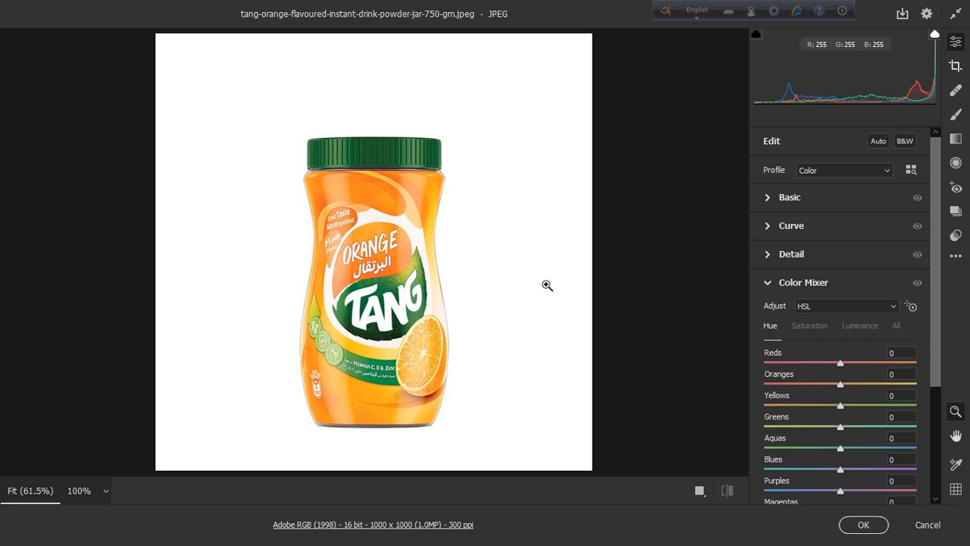
click(858, 526)
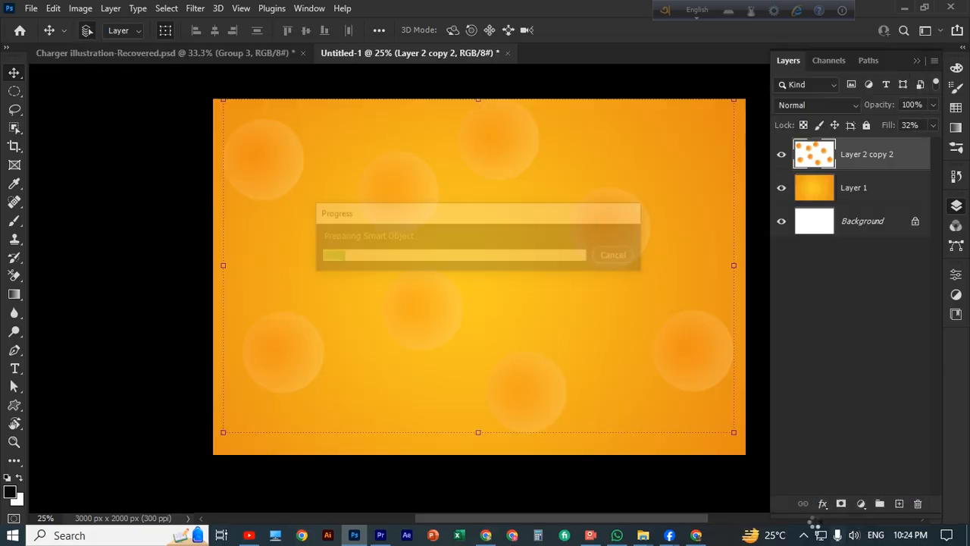
key(ctrl+plus)
key(ctrl+plus)
key(ctrl+plus)
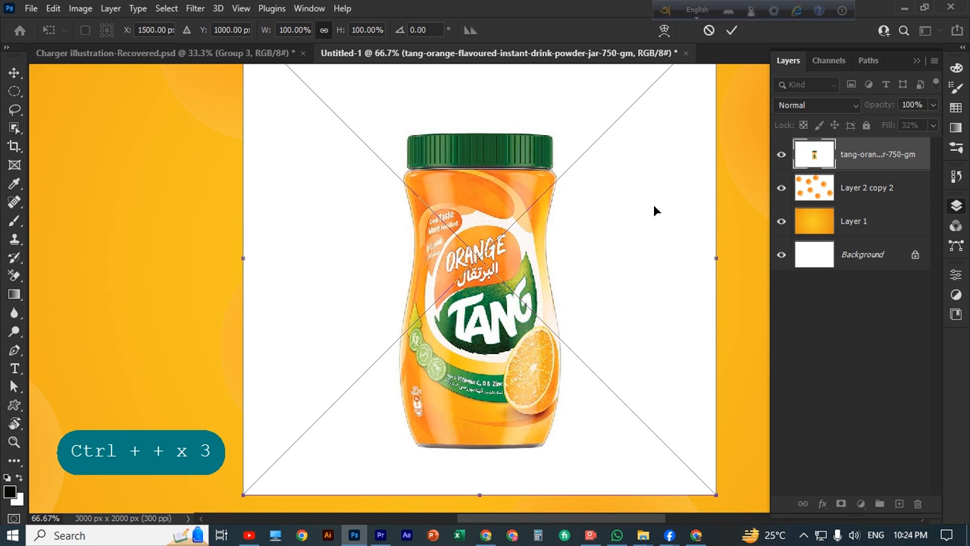
click(733, 31)
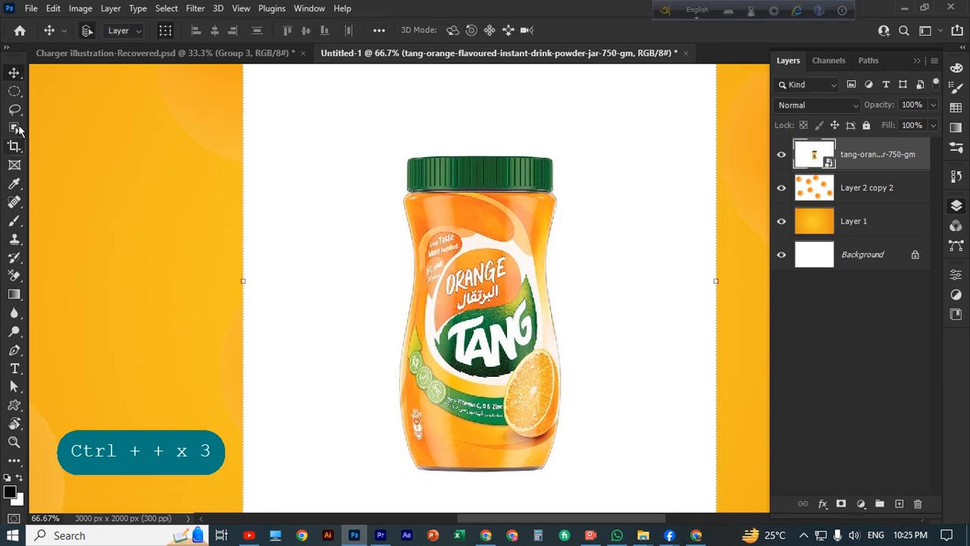
Choose the Background Eraser and rasterize the jar layer
click(874, 156)
click(23, 279)
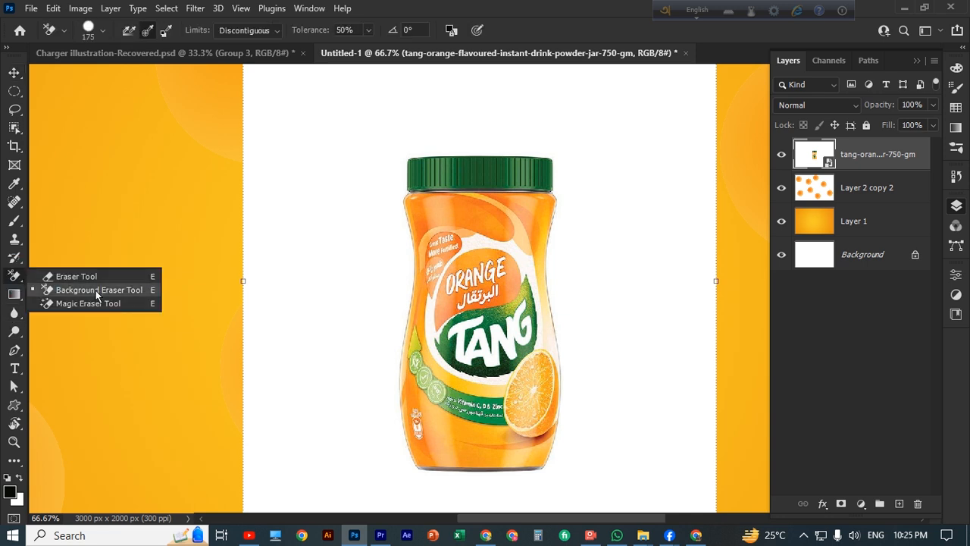
click(95, 291)
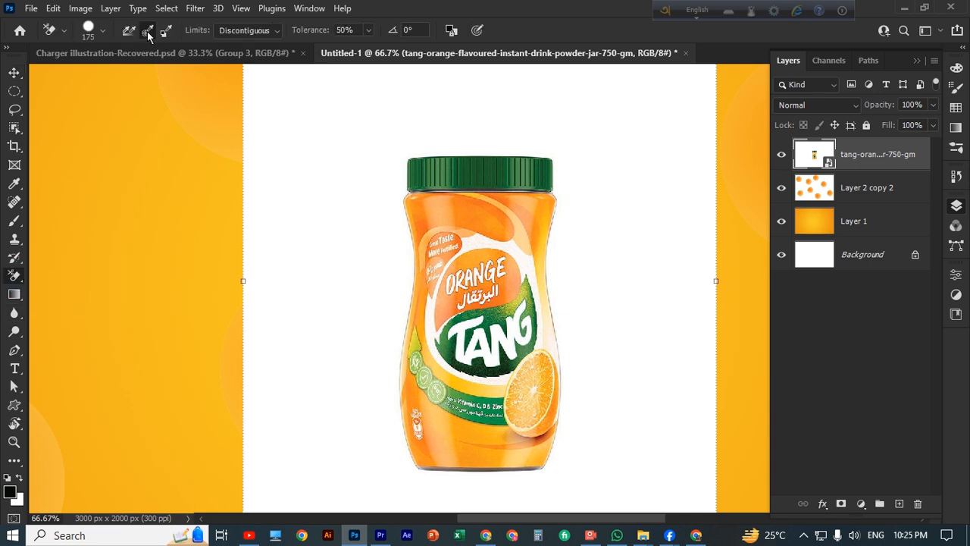
right_click(872, 151)
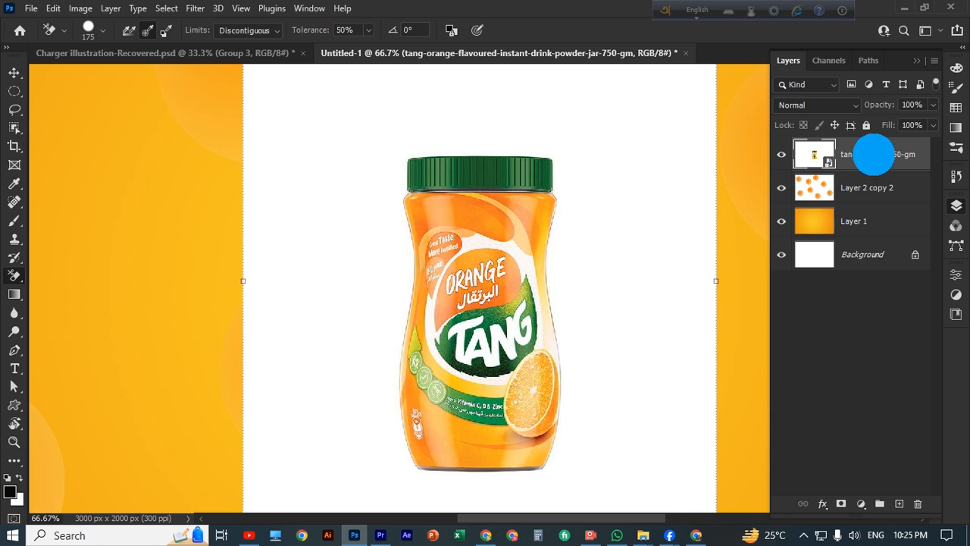
click(773, 275)
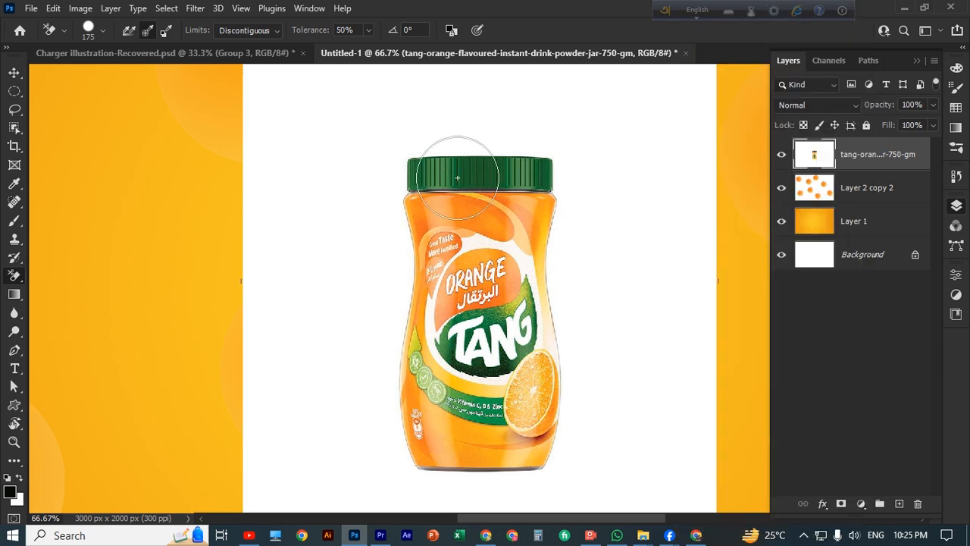
Erase the white backdrop around the jar with an enlarged brush, then shrink it back
key(ctrl+minus)
key(ctrl+minus)
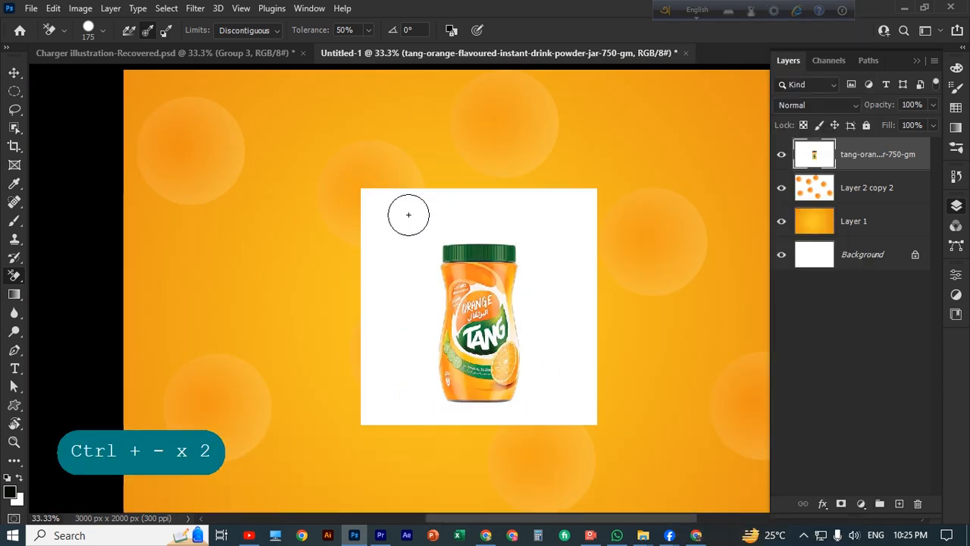
key(bracketright)
key(bracketright)
key(bracketright)
mouse_move(387, 217)
mouse_down()
mouse_move(480, 213)
mouse_move(514, 223)
mouse_move(518, 245)
mouse_move(546, 212)
mouse_move(530, 204)
mouse_move(579, 206)
mouse_move(584, 219)
mouse_move(536, 197)
mouse_move(545, 202)
mouse_move(541, 300)
mouse_move(541, 288)
mouse_move(593, 279)
mouse_move(545, 249)
mouse_move(551, 239)
mouse_move(524, 335)
mouse_move(537, 349)
mouse_move(589, 313)
mouse_move(569, 351)
mouse_up()
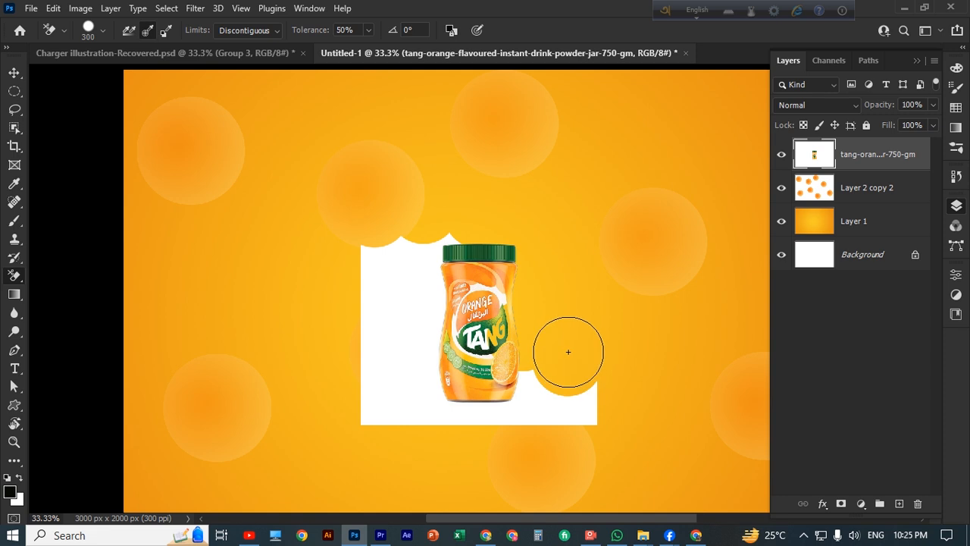
key(bracketright)
key(bracketright)
key(bracketright)
key(bracketright)
key(bracketright)
key(bracketright)
key(bracketright)
key(bracketright)
key(bracketright)
key(bracketright)
key(bracketright)
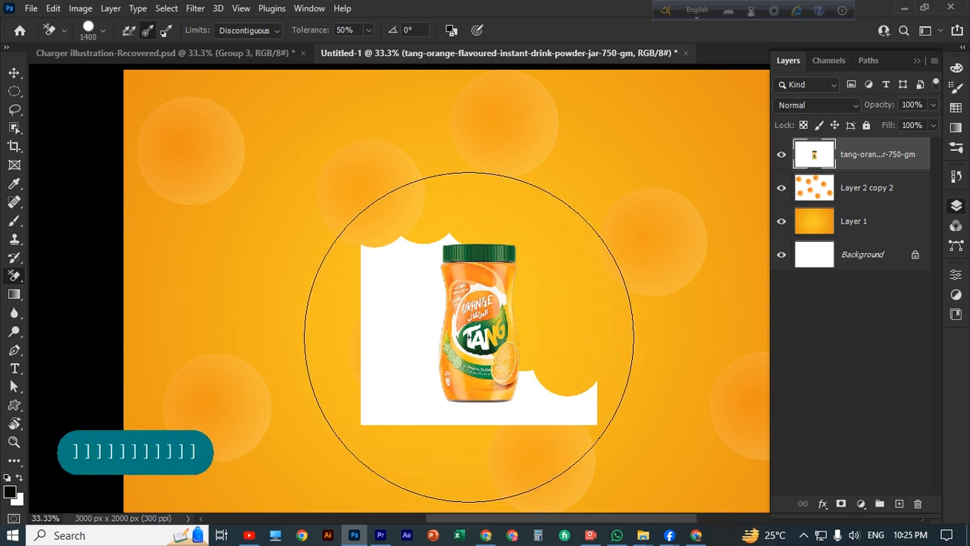
mouse_move(470, 337)
mouse_down()
mouse_move(464, 361)
mouse_move(457, 327)
mouse_up()
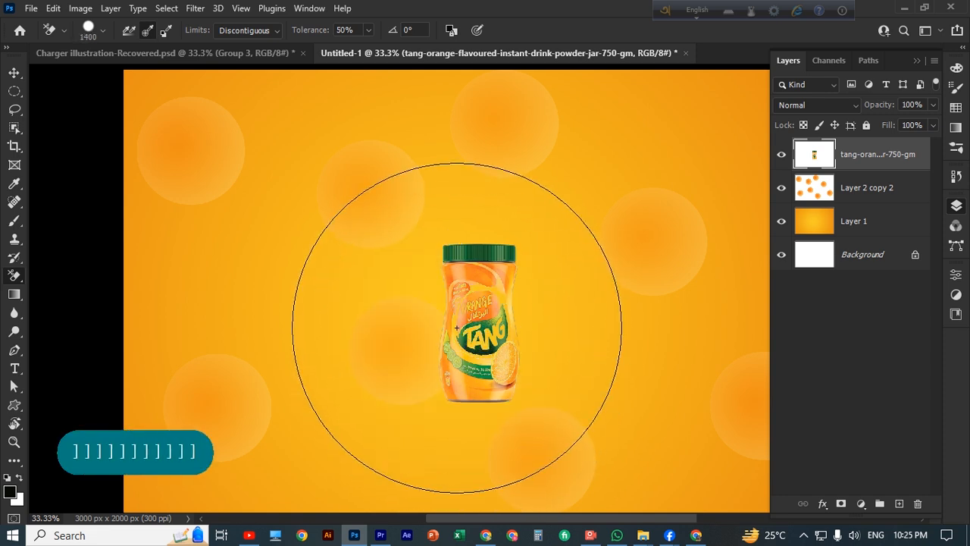
key(bracketleft)
key(bracketleft)
key(bracketleft)
key(bracketleft)
key(bracketleft)
key(bracketleft)
key(bracketleft)
key(bracketleft)
key(bracketleft)
key(bracketleft)
key(bracketleft)
key(bracketleft)
key(bracketleft)
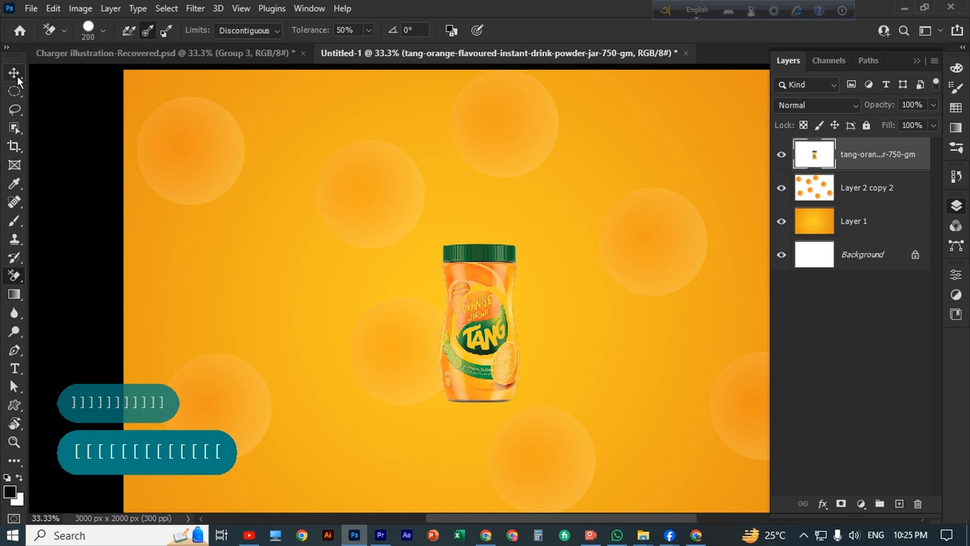
click(14, 73)
Convert the jar layer to a smart object and scale it up from its corners
right_click(867, 152)
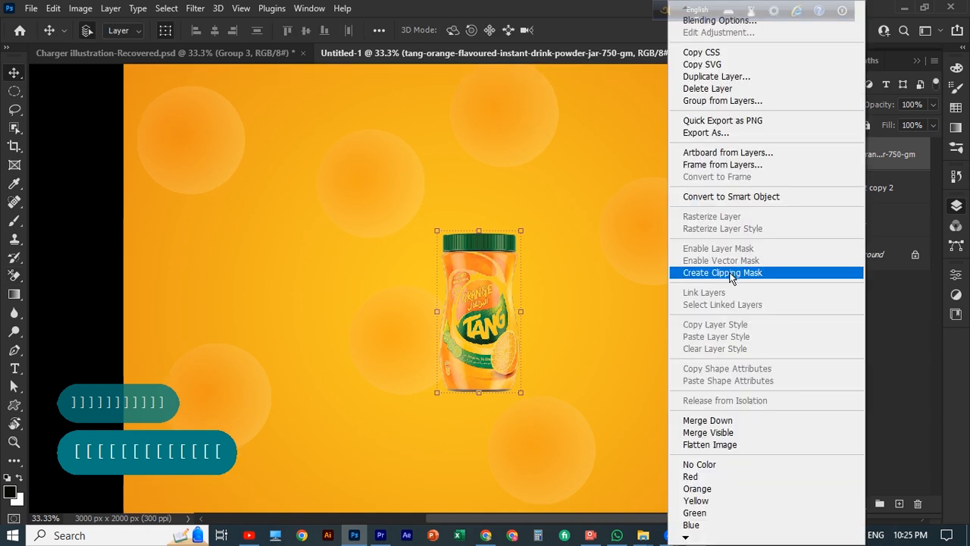
click(732, 196)
key(ctrl+minus)
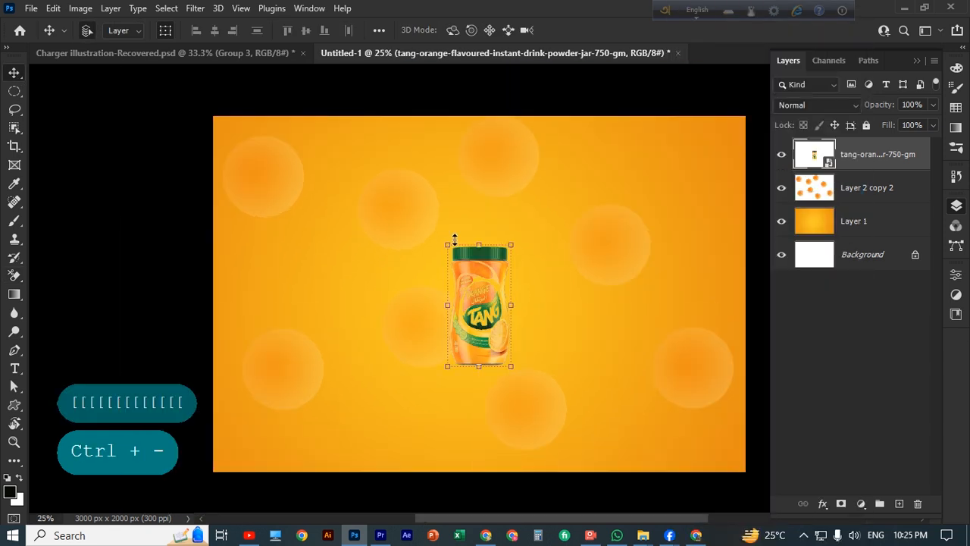
drag(447, 247, 389, 193)
drag(512, 370, 569, 388)
click(731, 30)
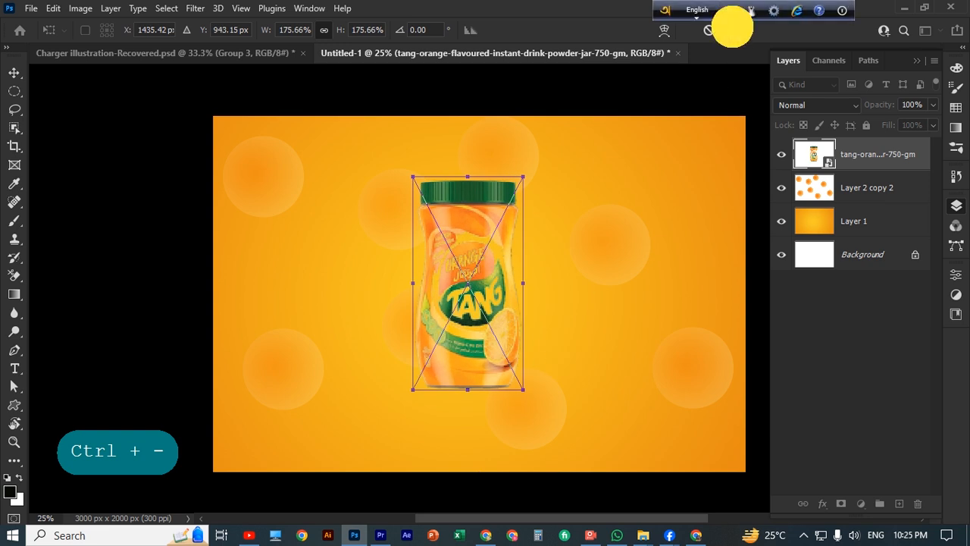
Undo accidental background moves and reselect the jar layer
drag(502, 325, 529, 363)
key(ctrl+z)
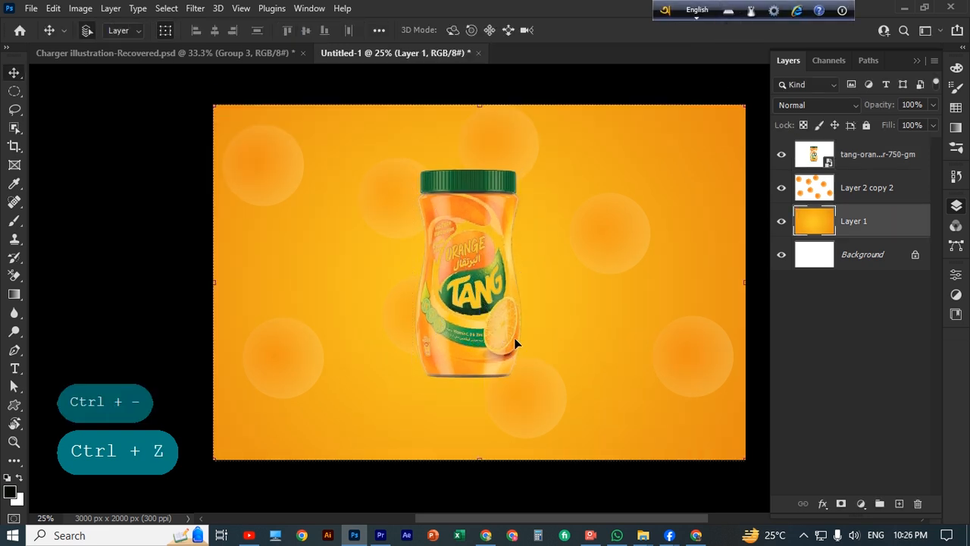
click(458, 306)
drag(465, 304, 521, 308)
key(ctrl+z)
click(859, 155)
key(ctrl+z)
click(861, 157)
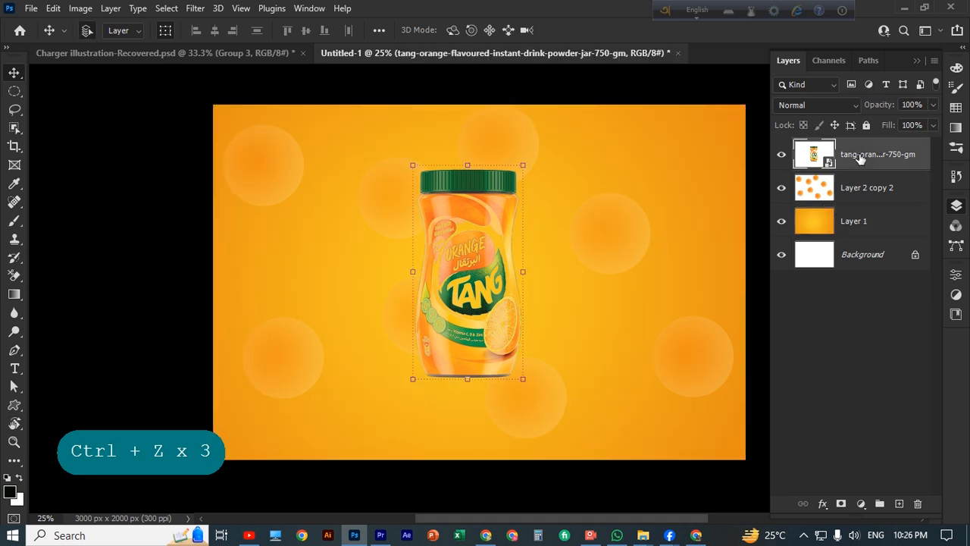
Click through Layer 1 and the circles layer, then deselect all layers
click(872, 227)
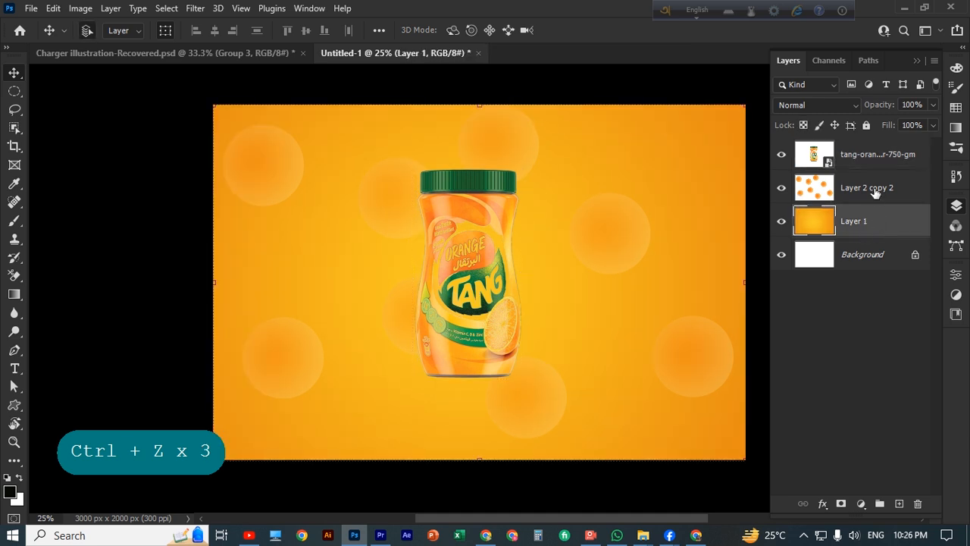
click(876, 194)
click(859, 389)
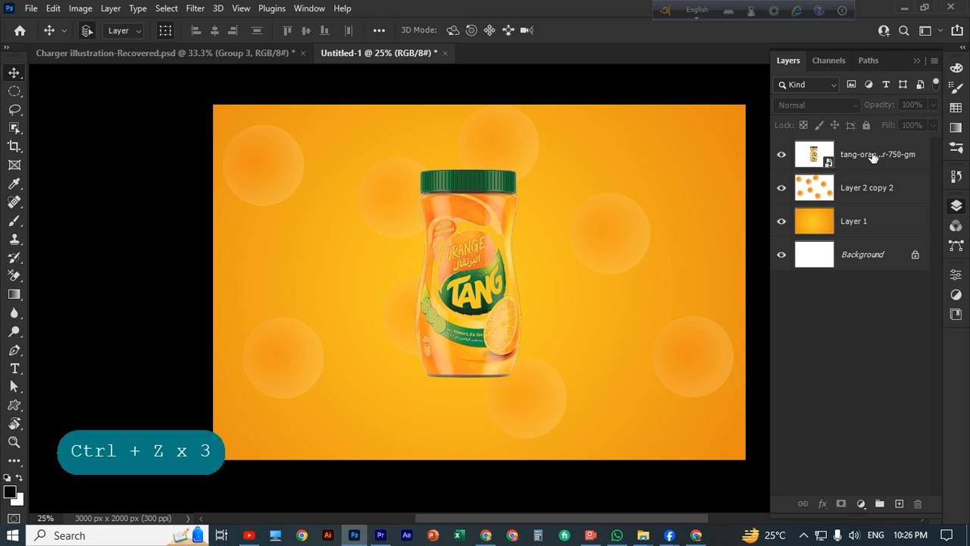
click(619, 536)
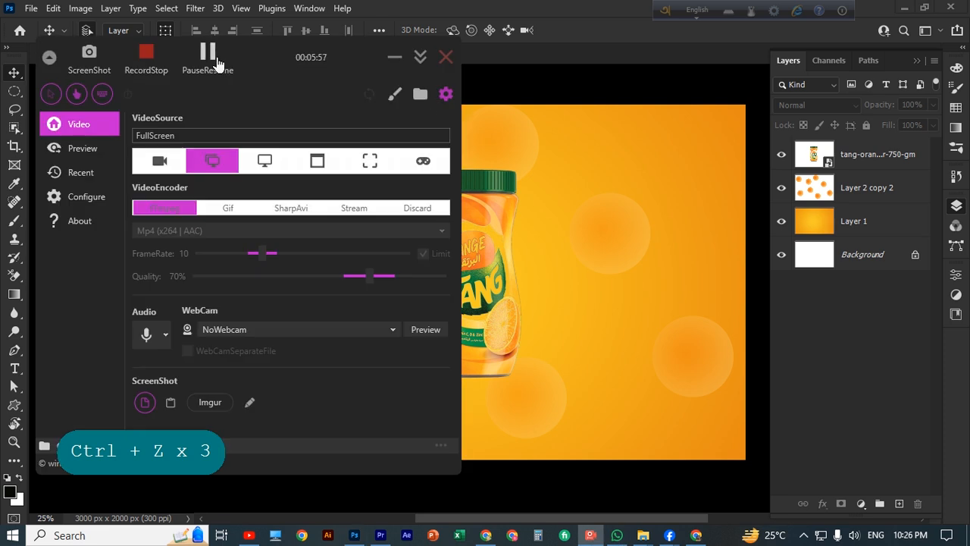
click(395, 57)
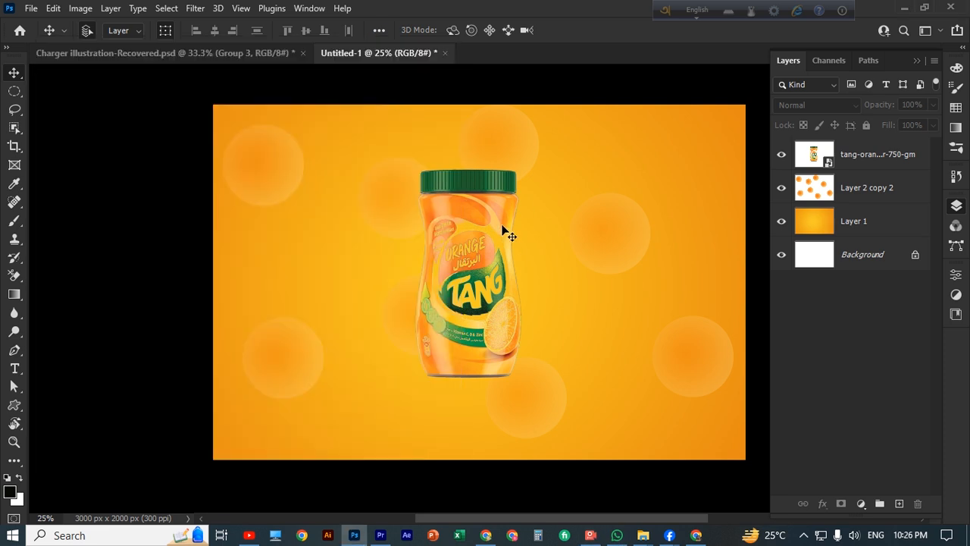
scroll(512, 237, down, 1)
Enlarge the jar to about 203% and move it to the canvas's left side
click(468, 227)
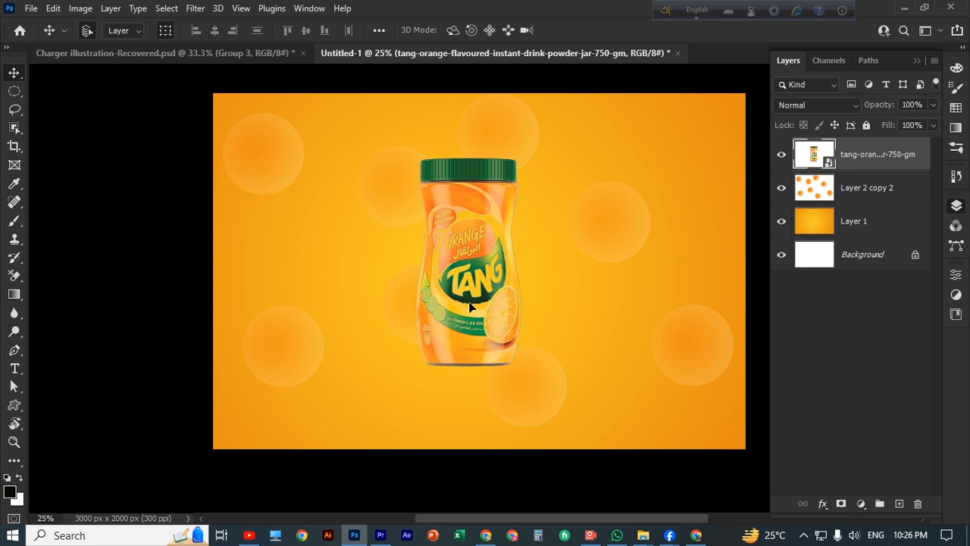
drag(470, 305, 563, 313)
scroll(563, 313, down, 2)
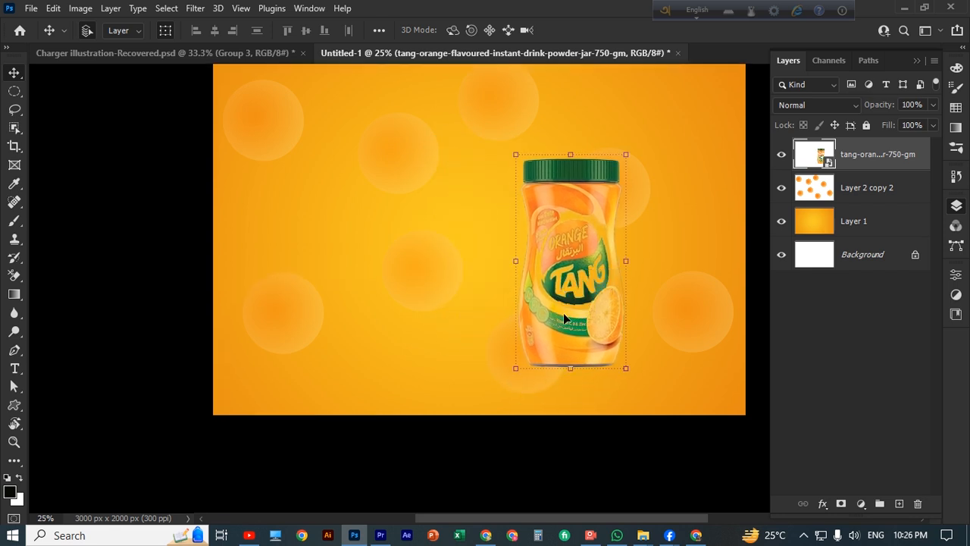
scroll(563, 313, up, 2)
drag(516, 176, 498, 143)
drag(582, 297, 368, 311)
click(732, 30)
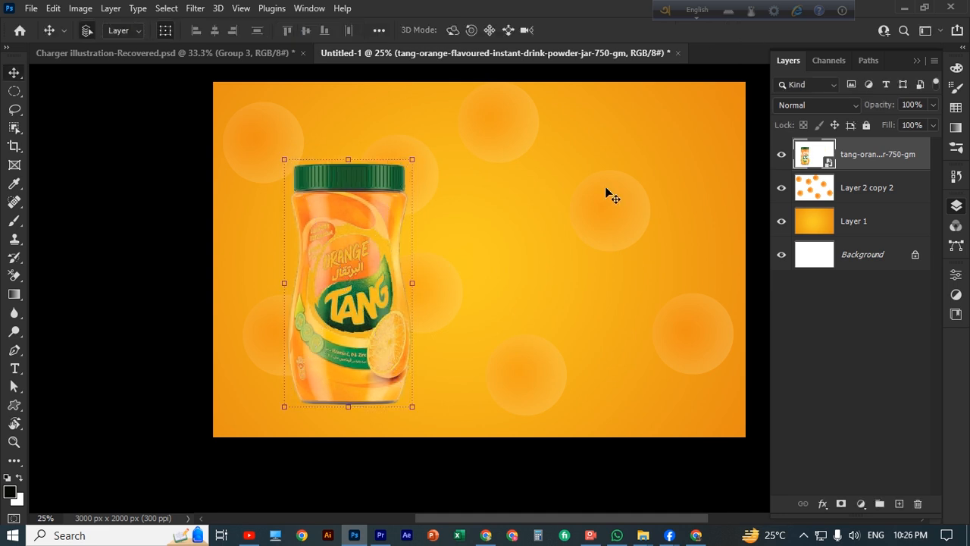
scroll(611, 195, down, 1)
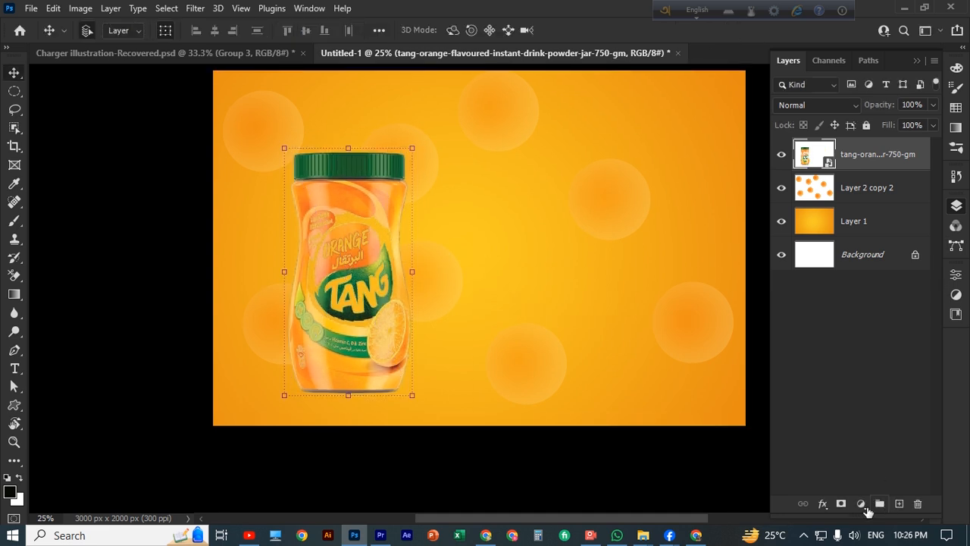
Add a Hue/Saturation adjustment clipped to the jar with Hue -9 and Saturation -27
click(864, 506)
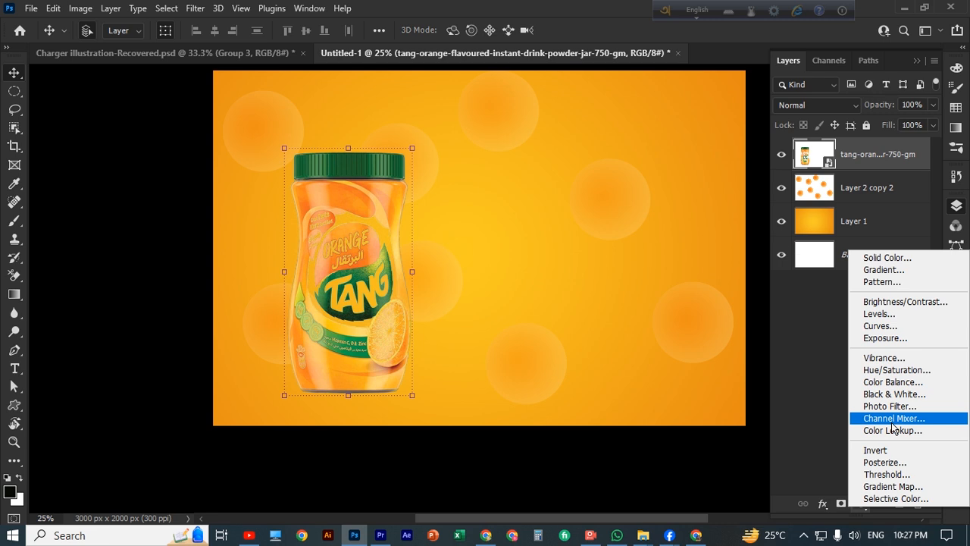
click(871, 370)
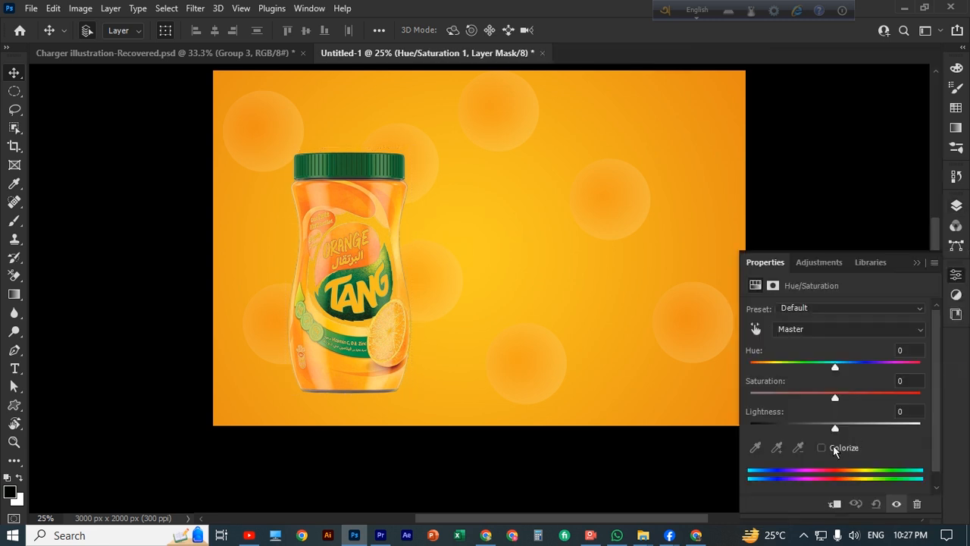
drag(835, 398, 811, 398)
click(835, 504)
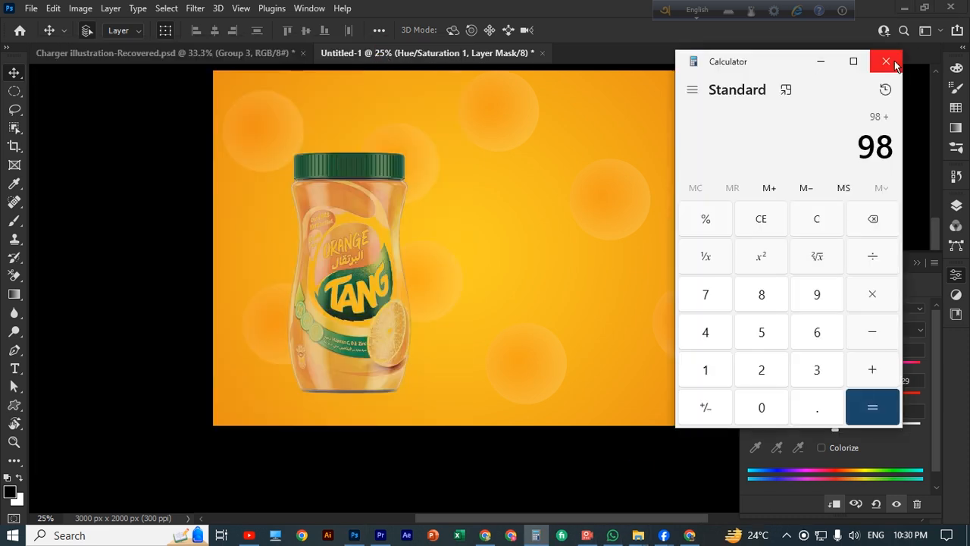
click(877, 60)
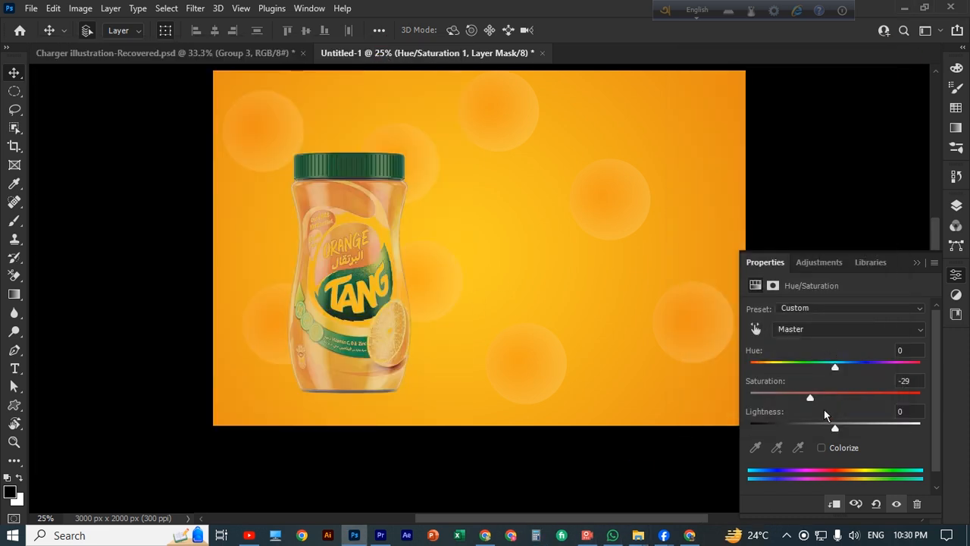
drag(834, 370, 812, 398)
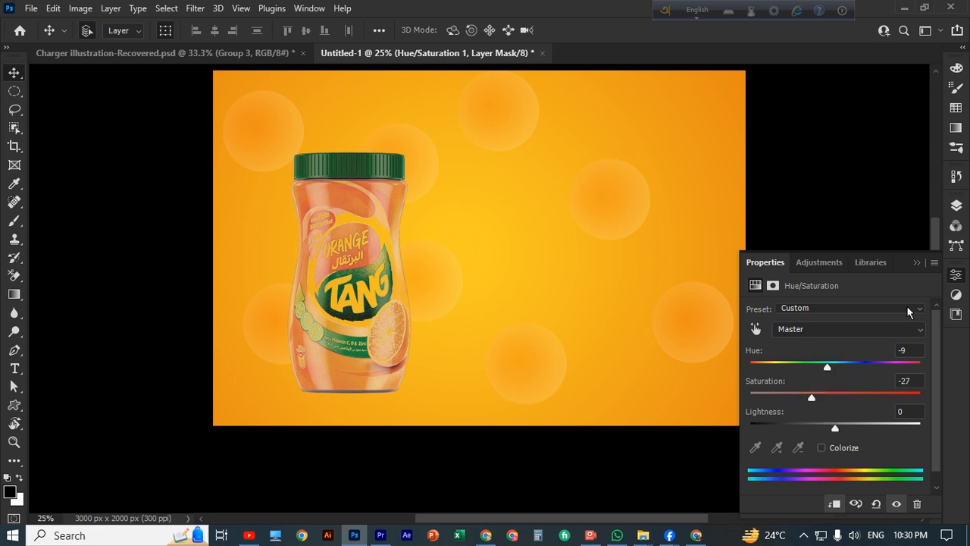
click(917, 263)
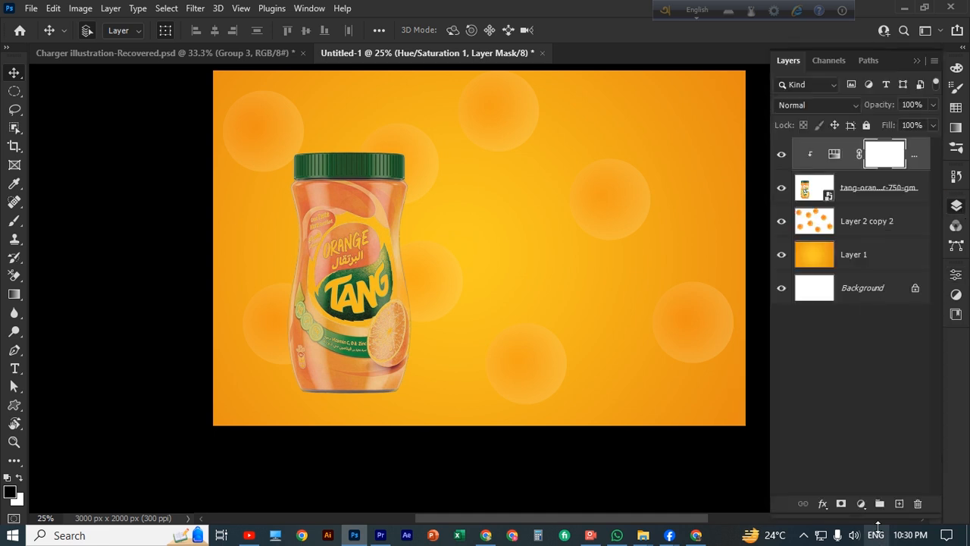
Add a Curves adjustment with the midtones pulled down to darken the jar
click(861, 503)
click(873, 324)
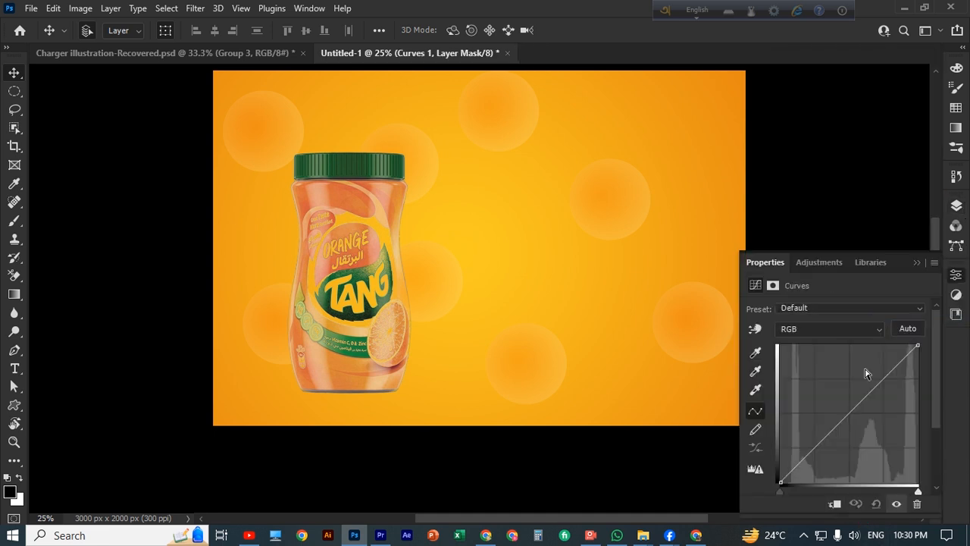
click(845, 489)
mouse_move(850, 415)
mouse_down()
mouse_move(831, 441)
mouse_move(838, 453)
mouse_up()
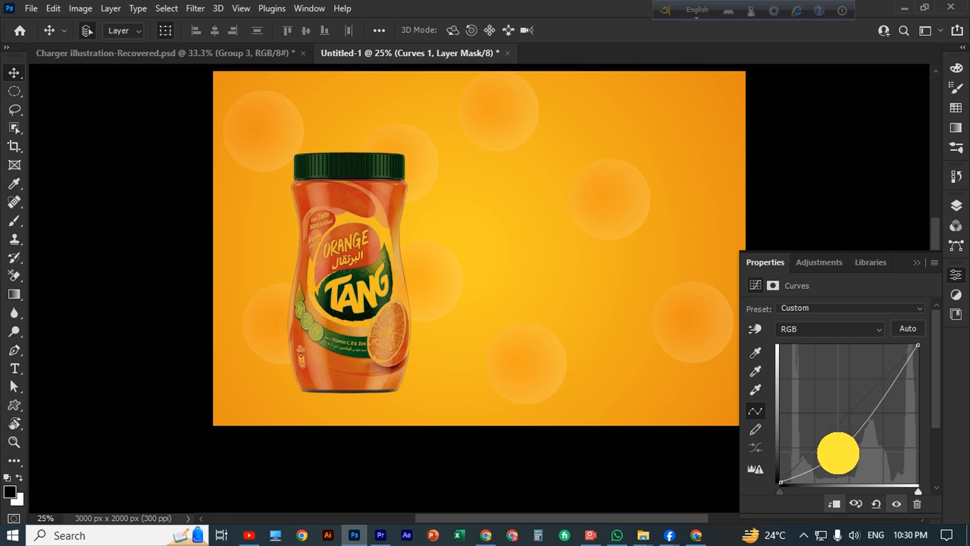
click(916, 263)
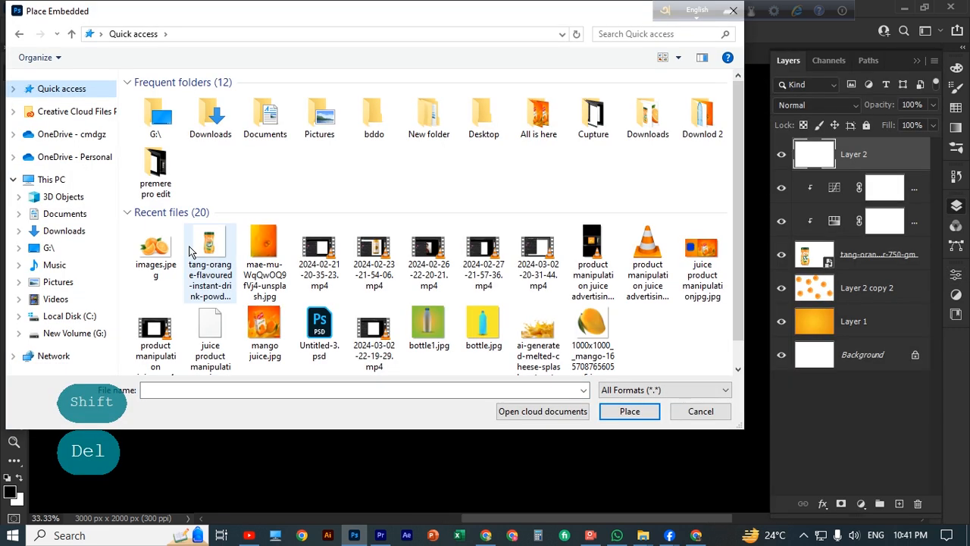
click(155, 254)
Place the oranges image and enlarge it from both corners
click(642, 409)
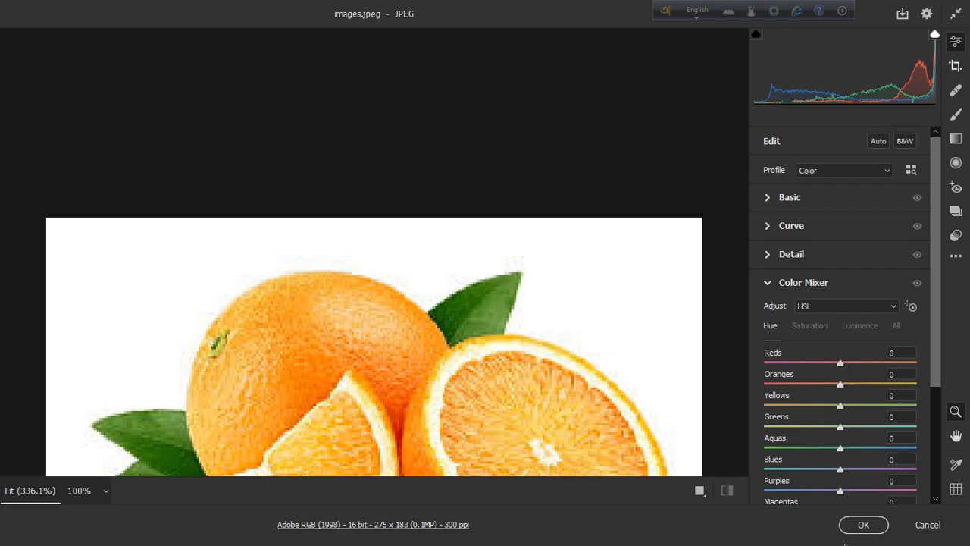
key(Return)
scroll(558, 369, up, 1)
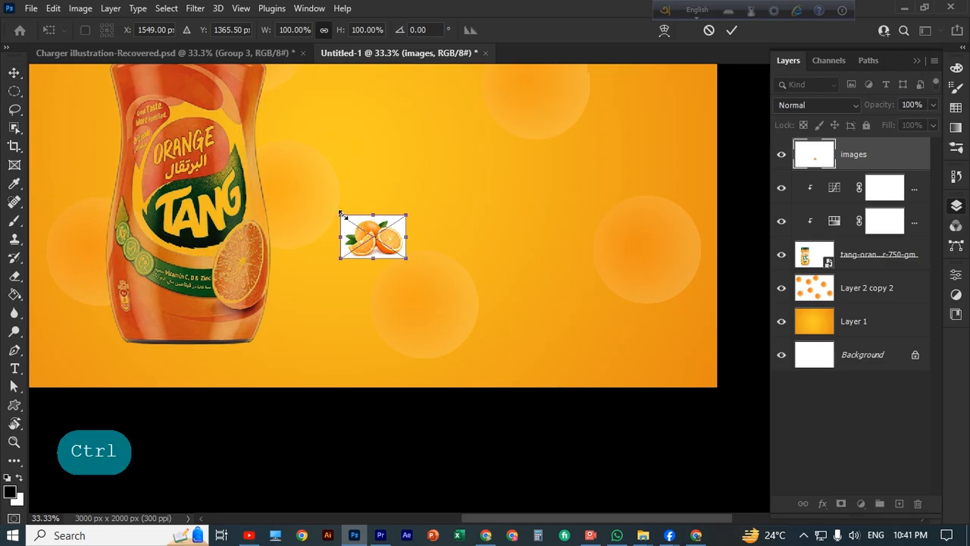
drag(342, 216, 243, 125)
drag(406, 259, 516, 364)
click(731, 29)
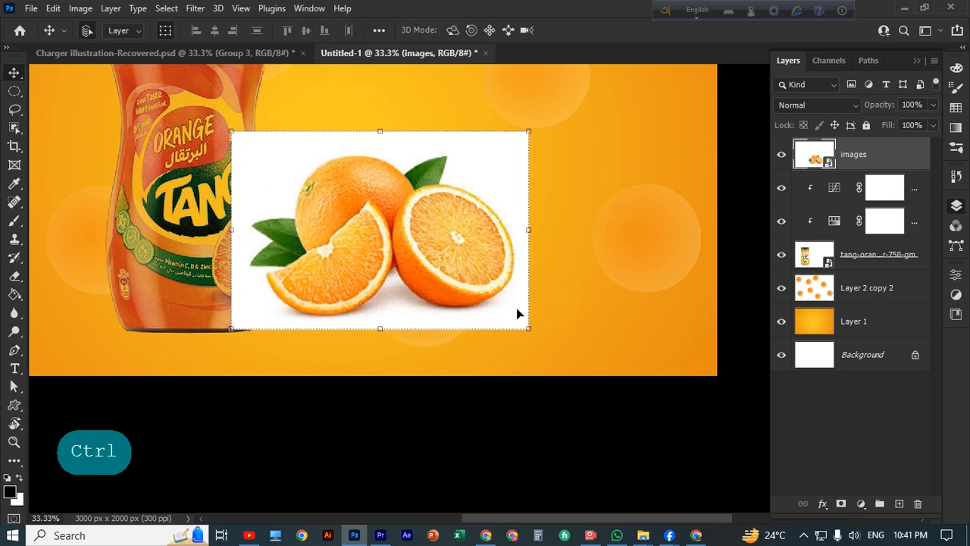
Select the cut oranges and the left leaves with Object Selection in Add mode
key(ctrl+plus)
drag(505, 277, 556, 333)
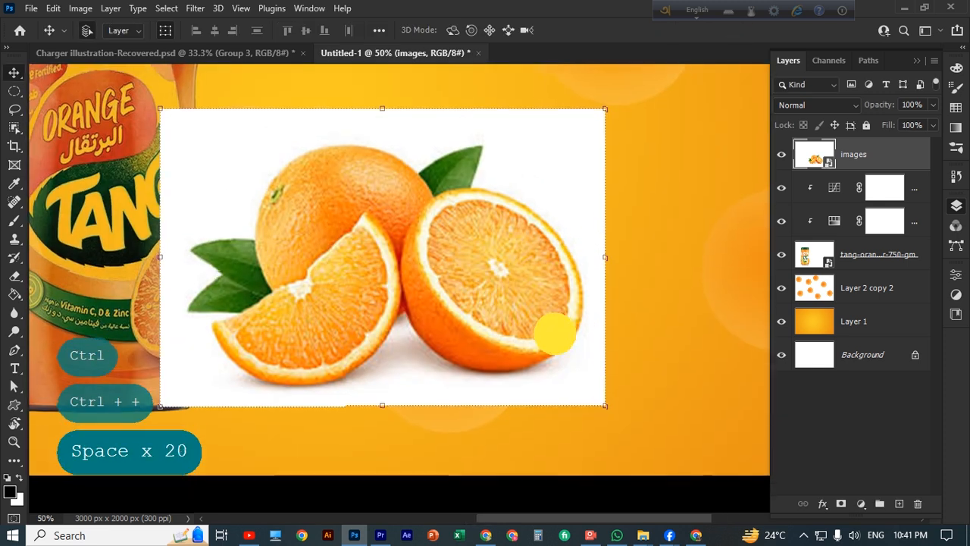
click(15, 109)
click(14, 127)
click(84, 128)
mouse_move(191, 151)
mouse_down()
mouse_move(570, 388)
mouse_move(589, 386)
mouse_move(576, 380)
mouse_up()
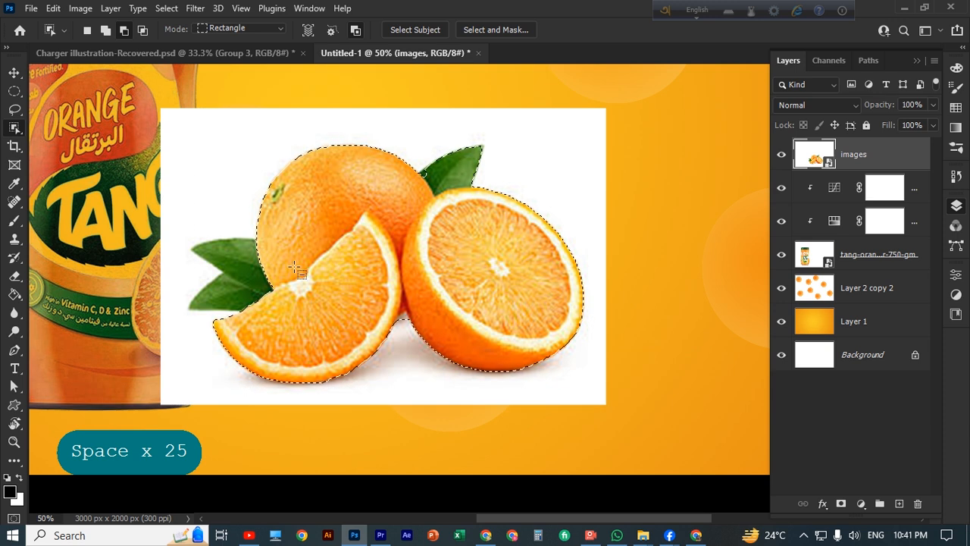
click(106, 31)
drag(178, 221, 324, 318)
Add the gap by the top leaf, subtract the notch, and add a layer mask
key(ctrl+plus)
key(ctrl+plus)
key(space)
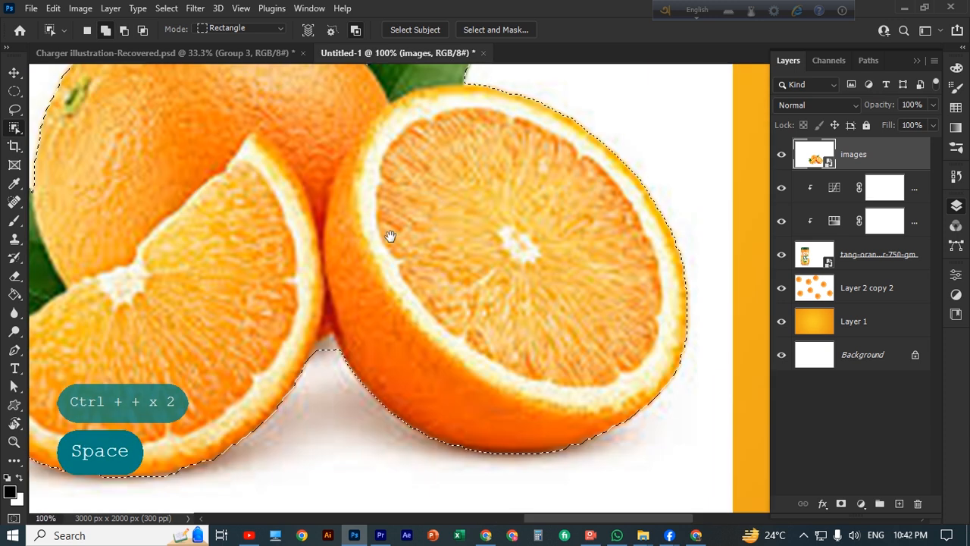
drag(443, 120, 462, 297)
drag(377, 225, 401, 242)
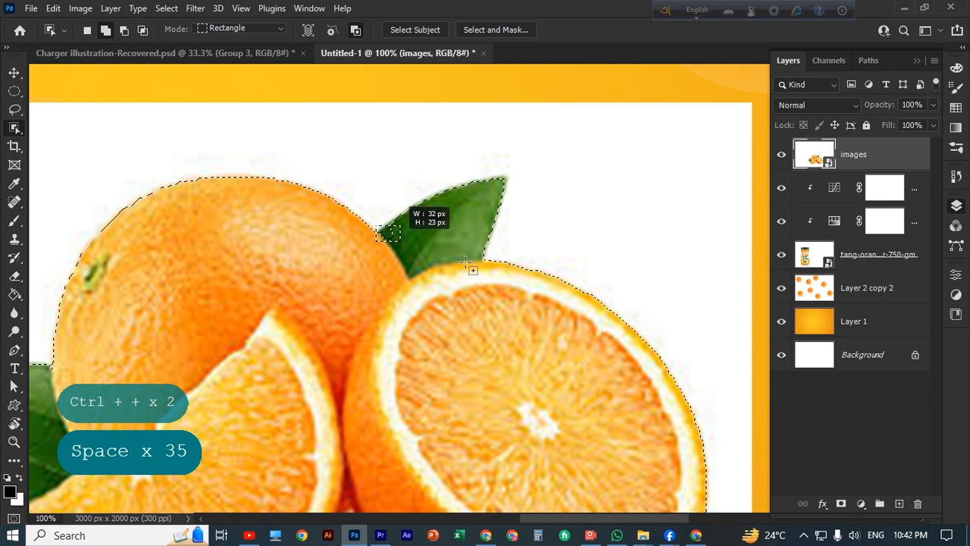
scroll(471, 262, down, 5)
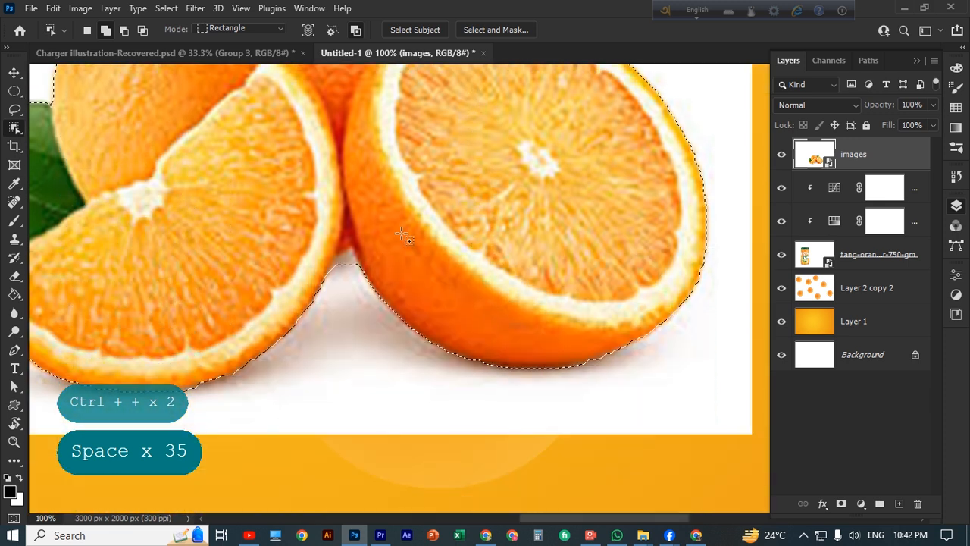
drag(331, 243, 365, 276)
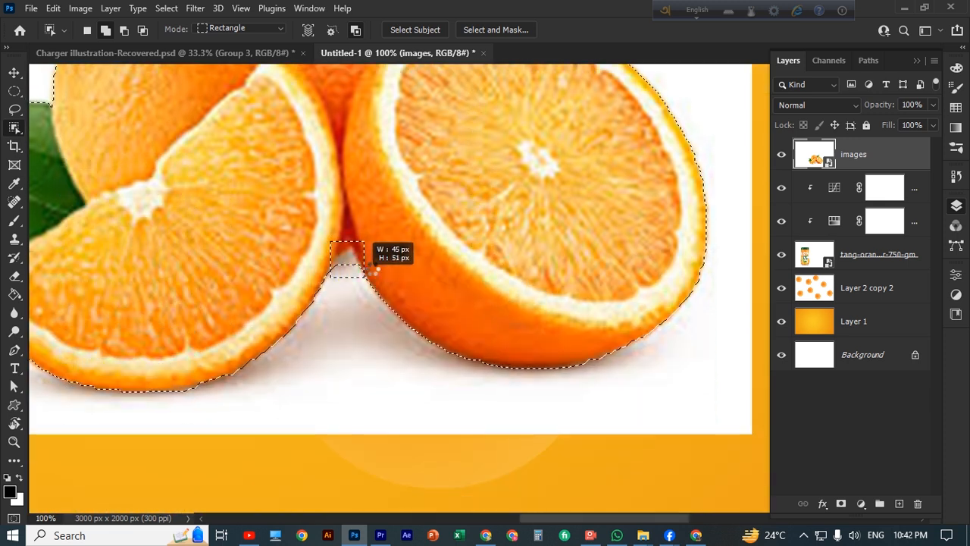
click(125, 31)
drag(327, 241, 375, 285)
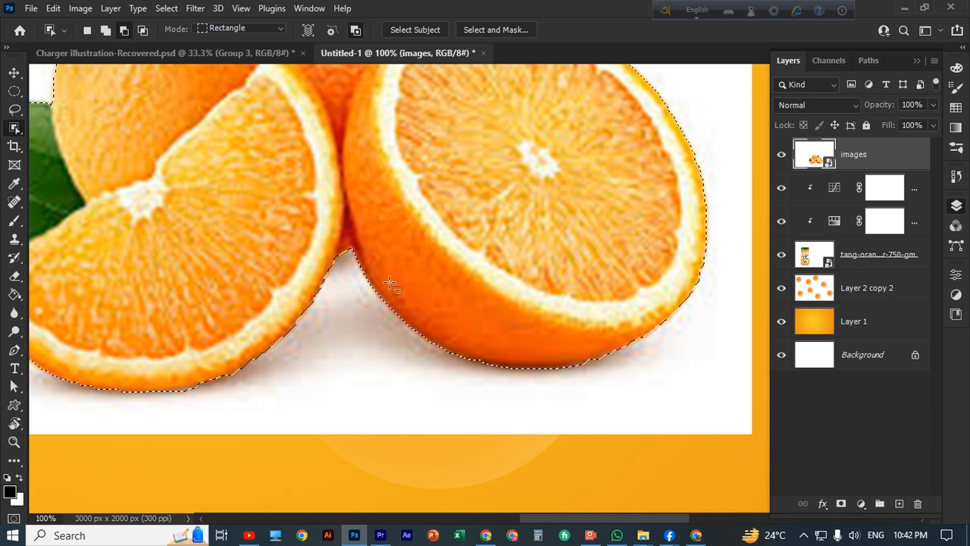
click(841, 504)
Apply Filter > Other > Minimum with a 4.3 px radius to the oranges' mask
key(ctrl+minus)
key(ctrl+minus)
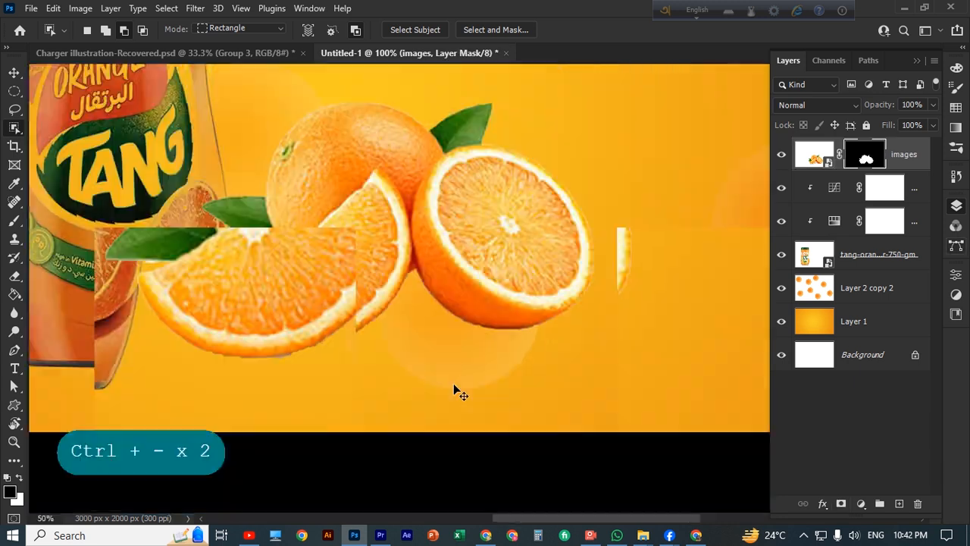
key(ctrl+minus)
key(ctrl+minus)
key(ctrl+plus)
key(ctrl+plus)
key(ctrl+plus)
key(ctrl+plus)
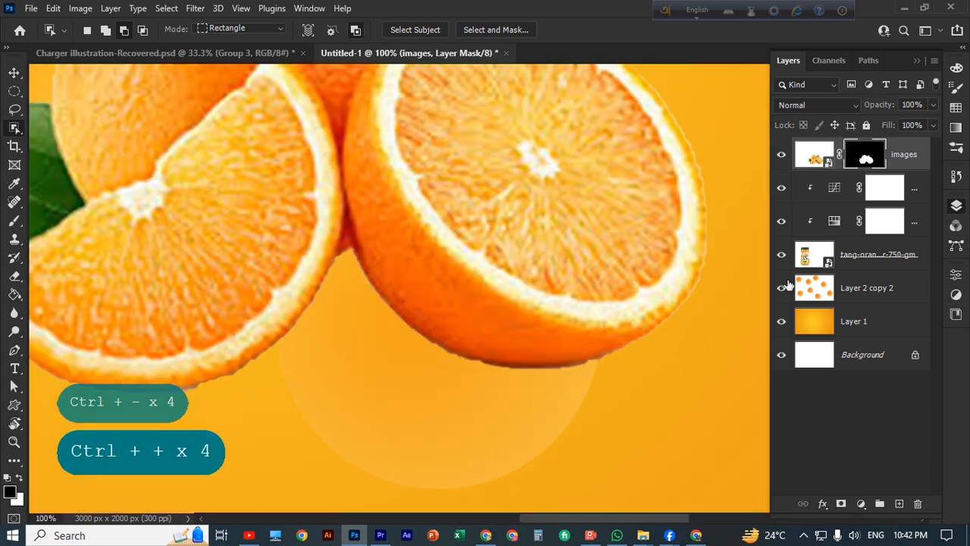
scroll(428, 176, up, 1)
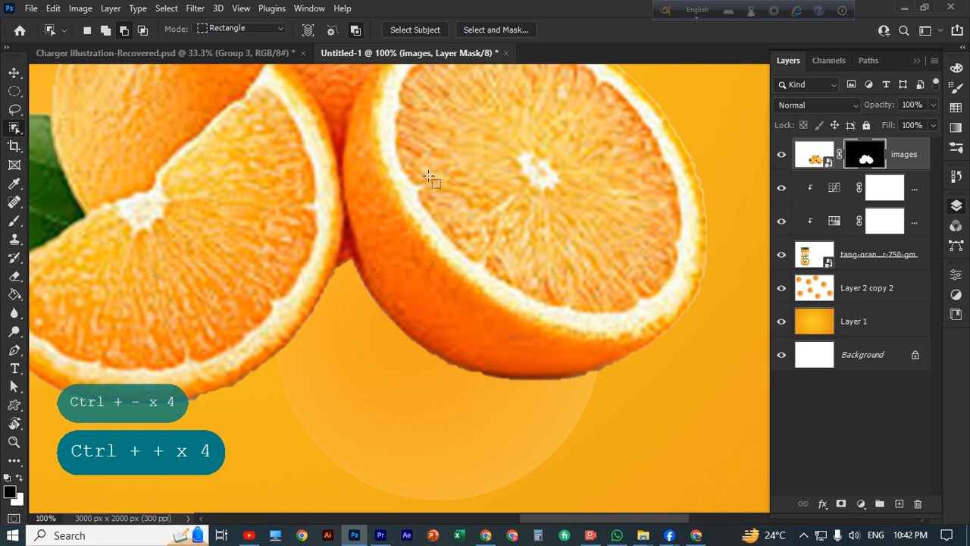
click(173, 9)
mouse_move(195, 8)
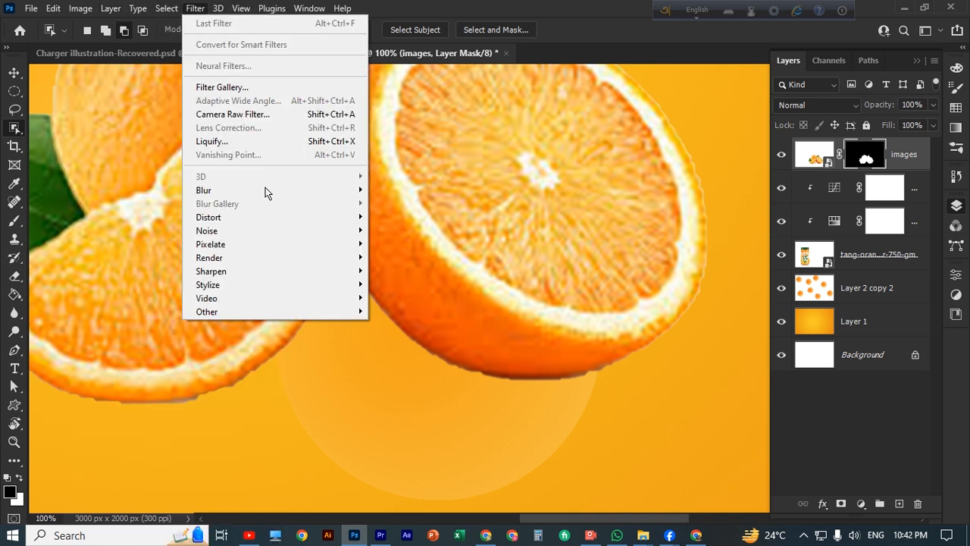
mouse_move(339, 316)
click(400, 365)
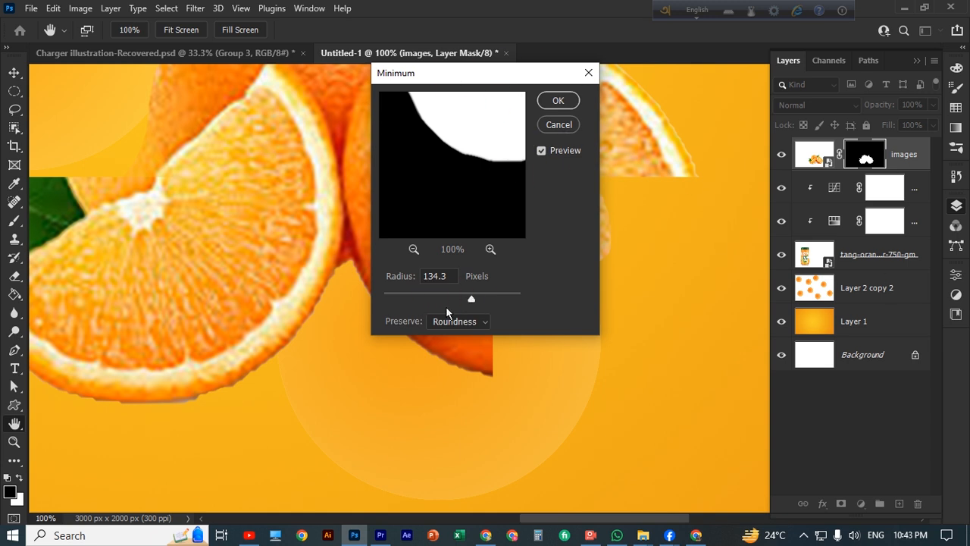
drag(587, 73, 823, 64)
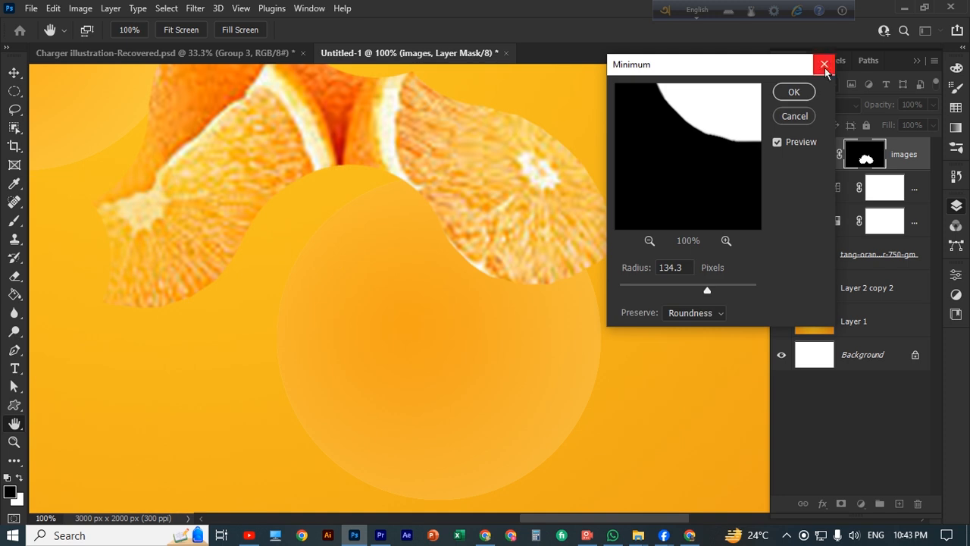
drag(707, 290, 651, 293)
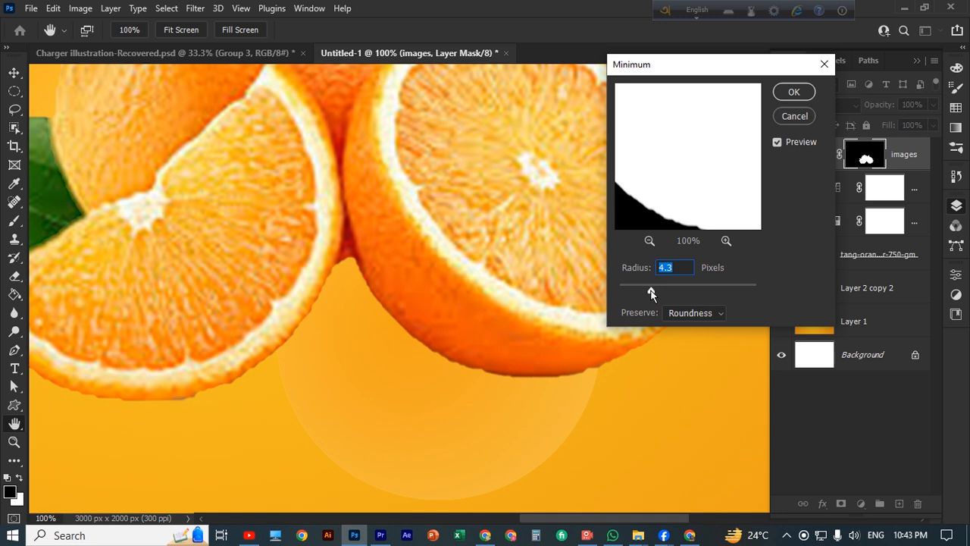
key(Return)
Nudge the oranges slightly down on the canvas
key(ctrl+minus)
key(ctrl+minus)
key(ctrl+minus)
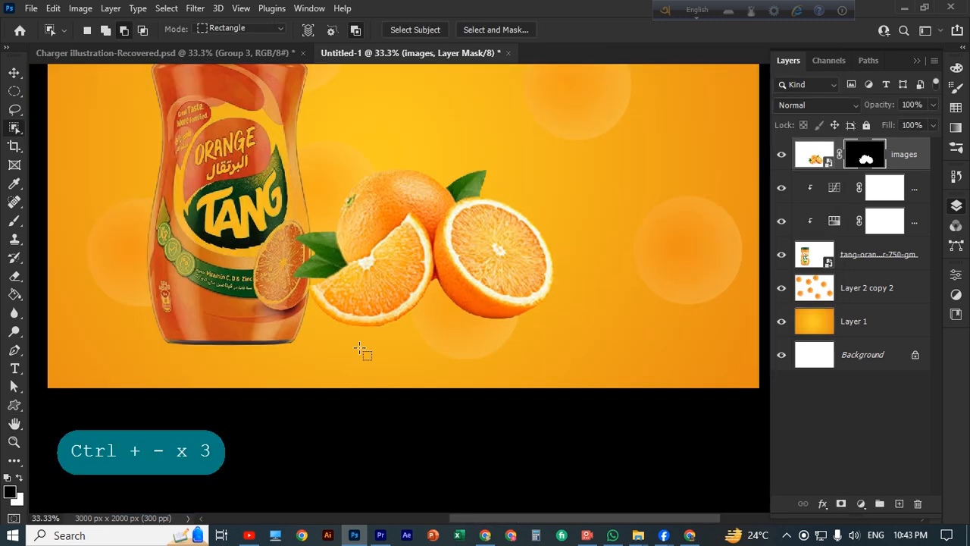
key(v)
drag(505, 257, 508, 267)
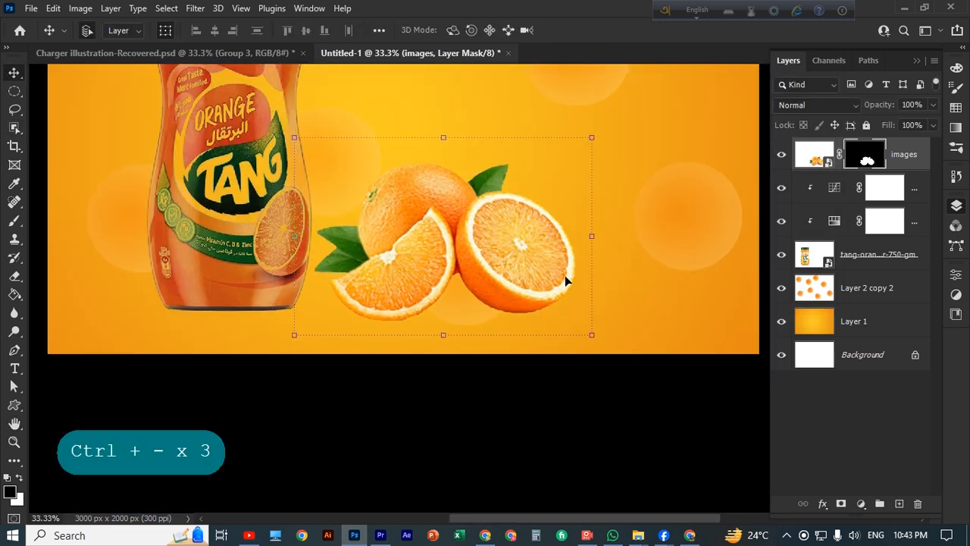
Add a Hue/Saturation adjustment toning the oranges to about Hue -12, Saturation +4
click(863, 504)
click(877, 372)
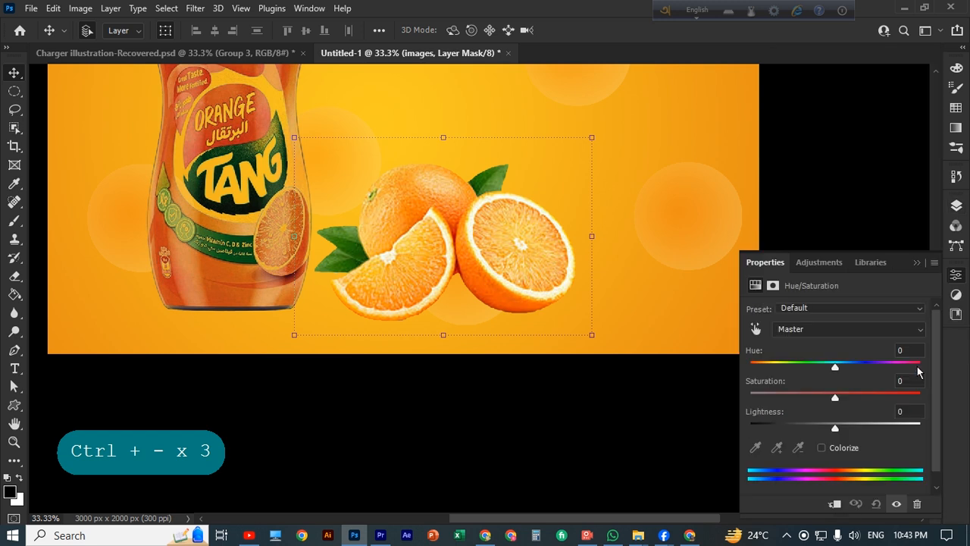
drag(836, 396, 872, 416)
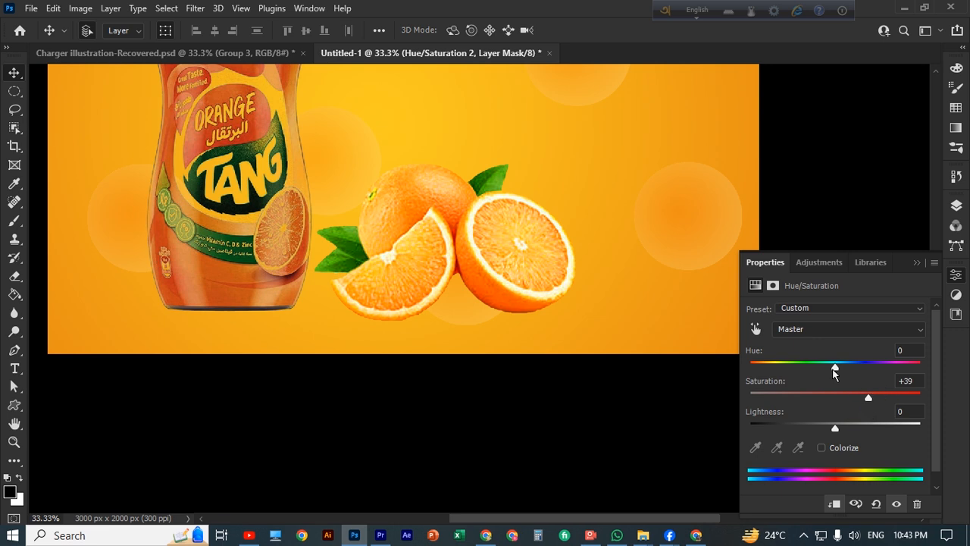
mouse_move(834, 372)
mouse_down()
mouse_move(814, 369)
mouse_move(831, 369)
mouse_up()
drag(869, 397, 825, 370)
click(916, 261)
scroll(583, 264, up, 3)
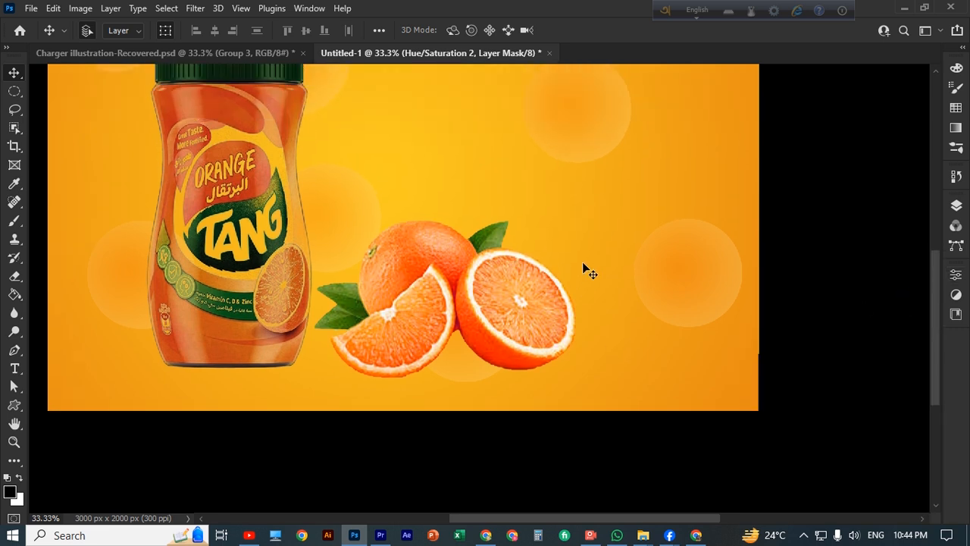
Make the images layer active so the oranges can be transformed
right_click(494, 303)
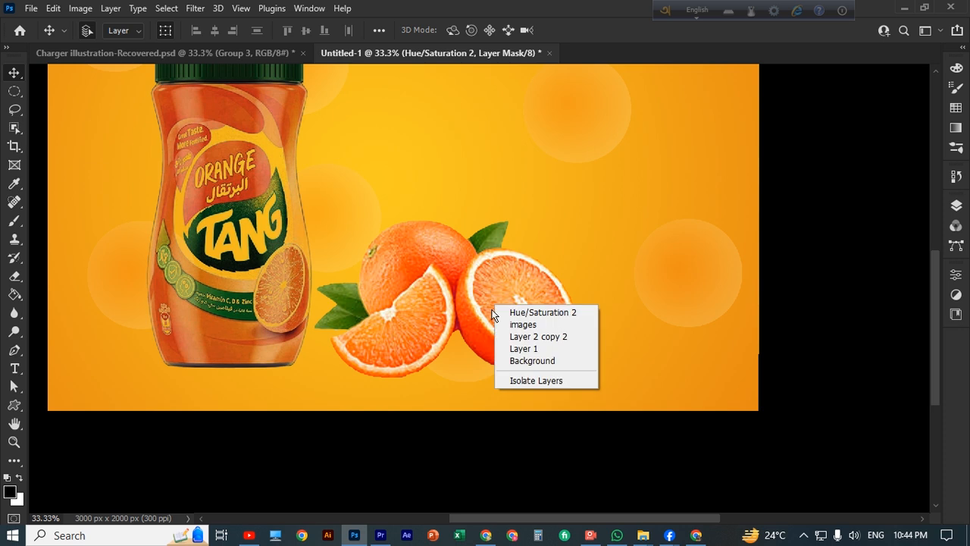
click(473, 271)
right_click(491, 289)
click(491, 288)
key(ctrl+t)
click(473, 210)
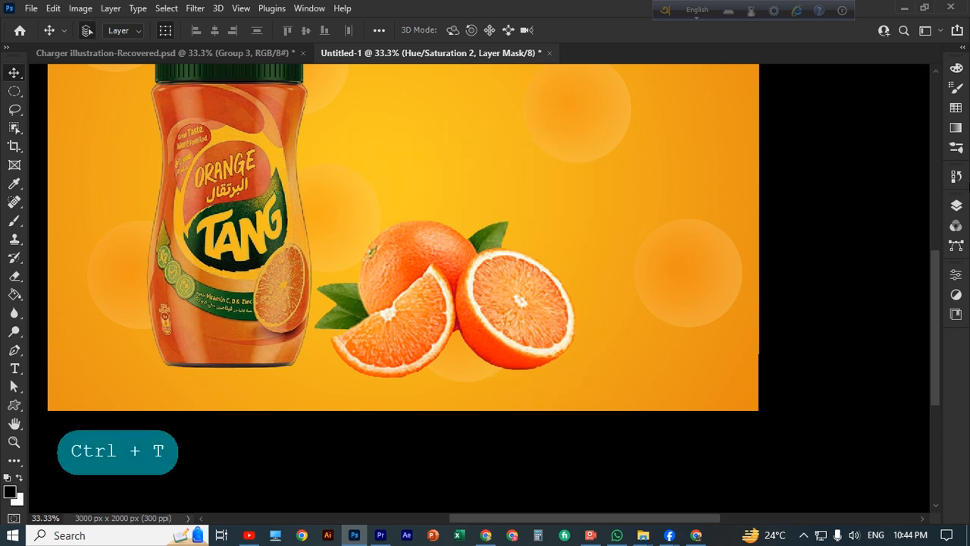
click(956, 211)
right_click(908, 187)
key(Escape)
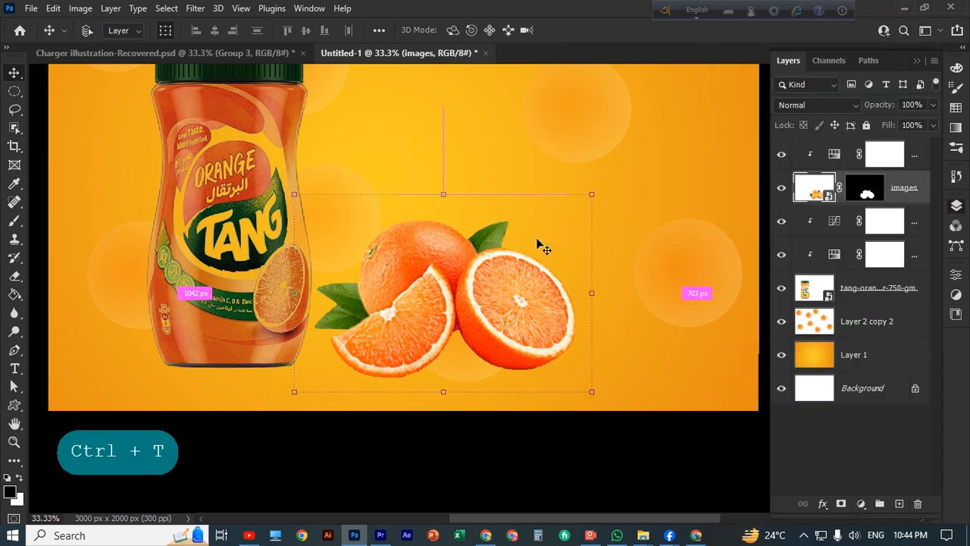
Flip the oranges horizontally with Free Transform
key(ctrl+t)
right_click(540, 226)
click(614, 504)
scroll(625, 370, down, 1)
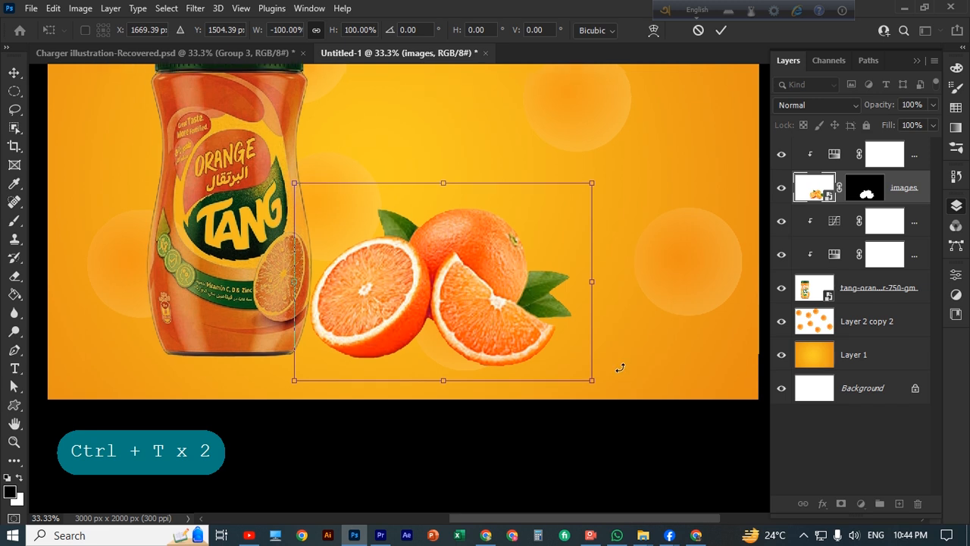
click(722, 30)
Nudge the oranges slightly right and down and tilt them slightly counterclockwise
scroll(606, 205, down, 2)
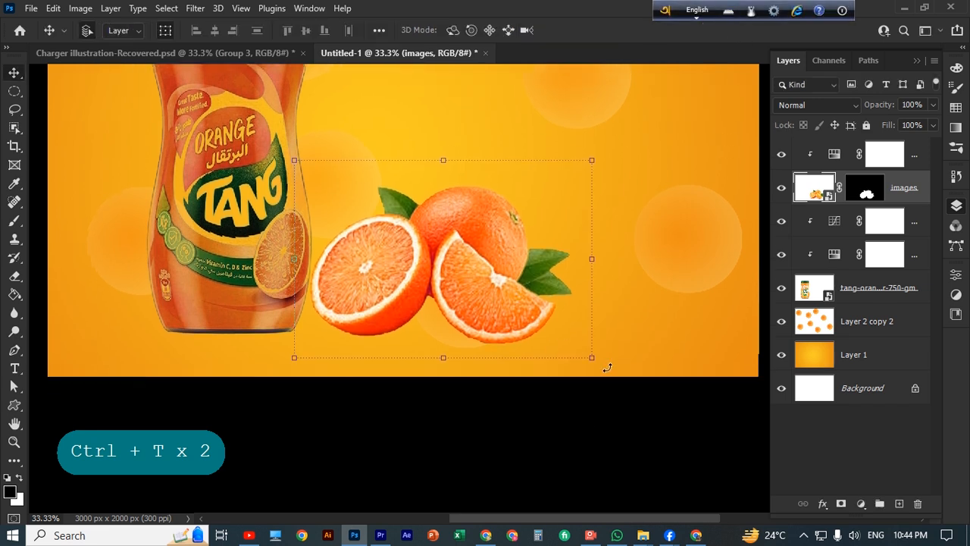
drag(461, 280, 464, 282)
scroll(525, 315, down, 1)
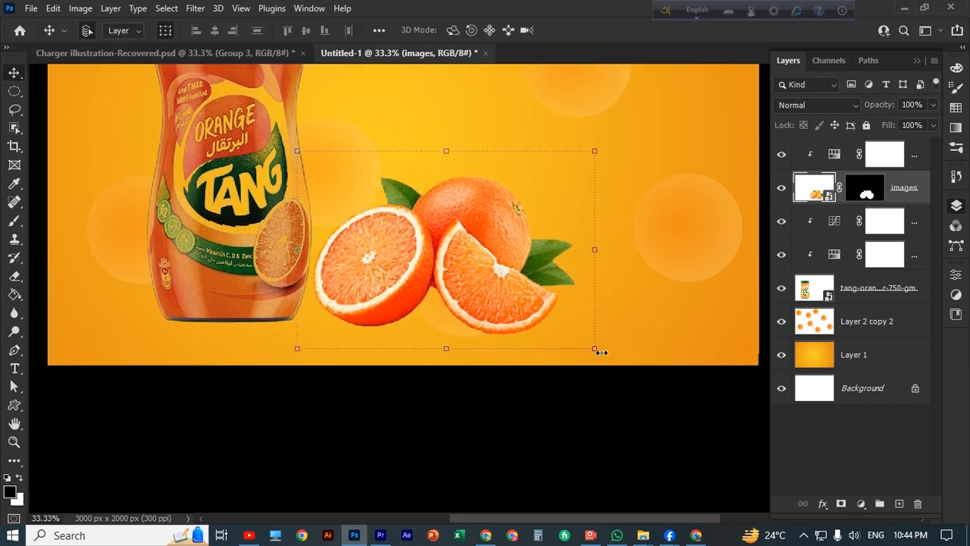
drag(606, 353, 606, 349)
click(722, 30)
scroll(649, 294, down, 1)
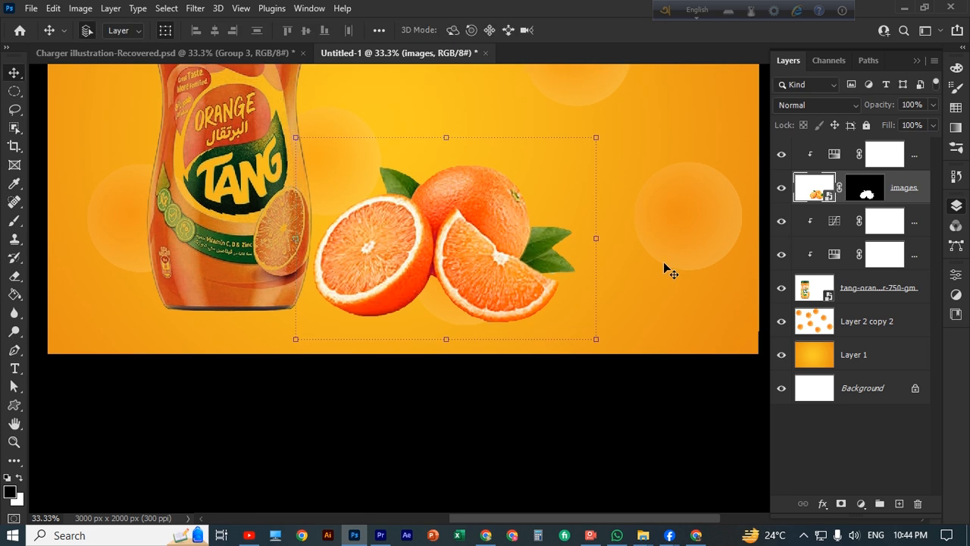
click(444, 300)
click(472, 287)
Add a new layer beneath the oranges and brush soft shadows under the left orange and slice
key(b)
scroll(559, 288, down, 1)
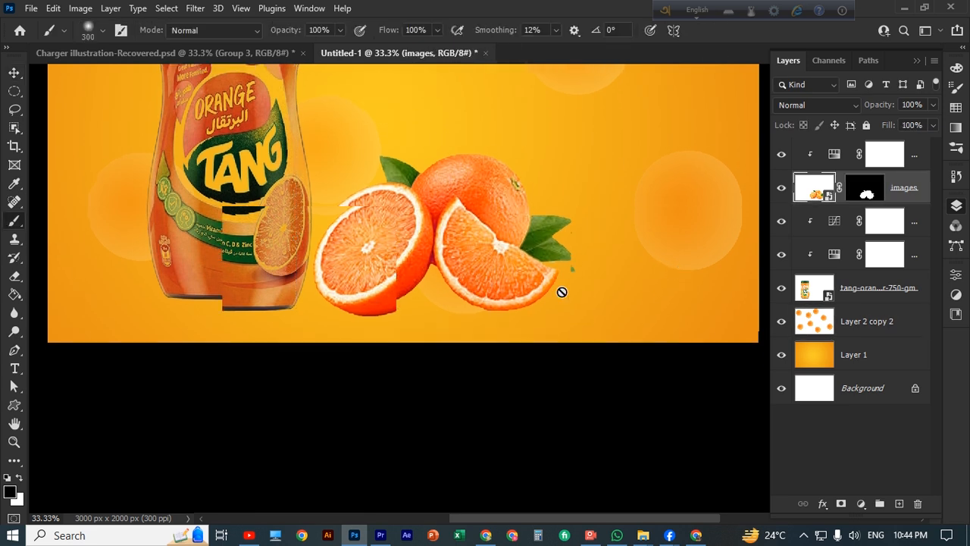
click(881, 504)
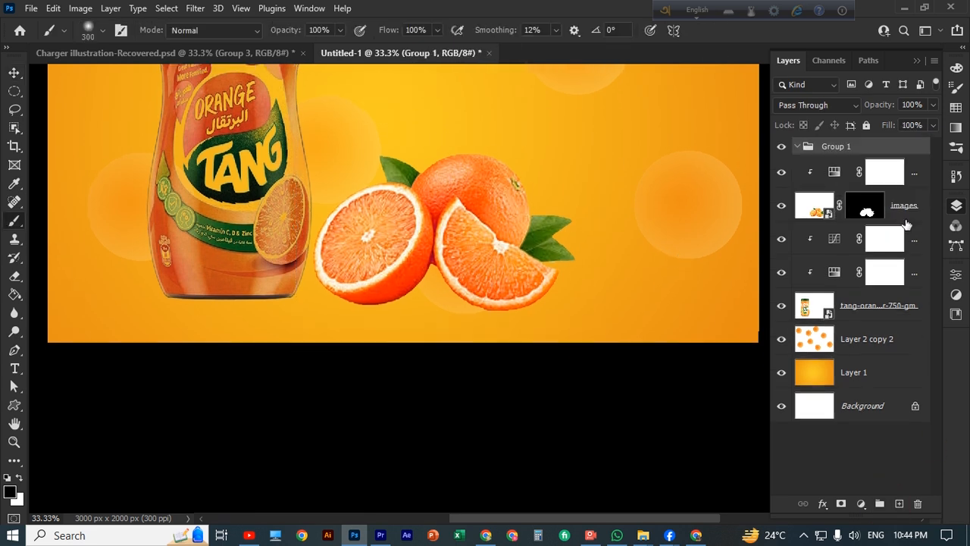
key(ctrl+z)
click(899, 504)
drag(888, 186, 896, 237)
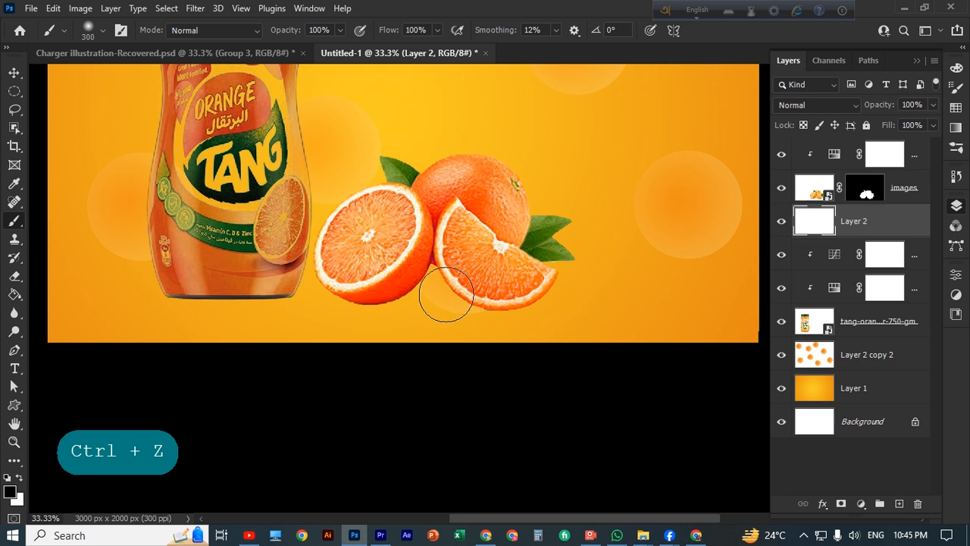
click(374, 305)
click(493, 314)
Squash the shadows to about 60% height, widen them, and tilt them slightly
click(10, 79)
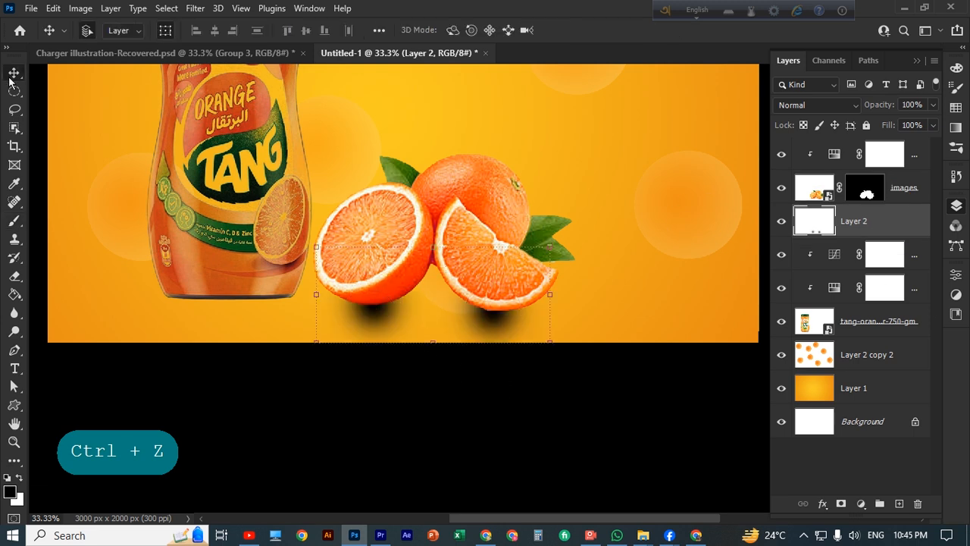
drag(432, 346, 431, 303)
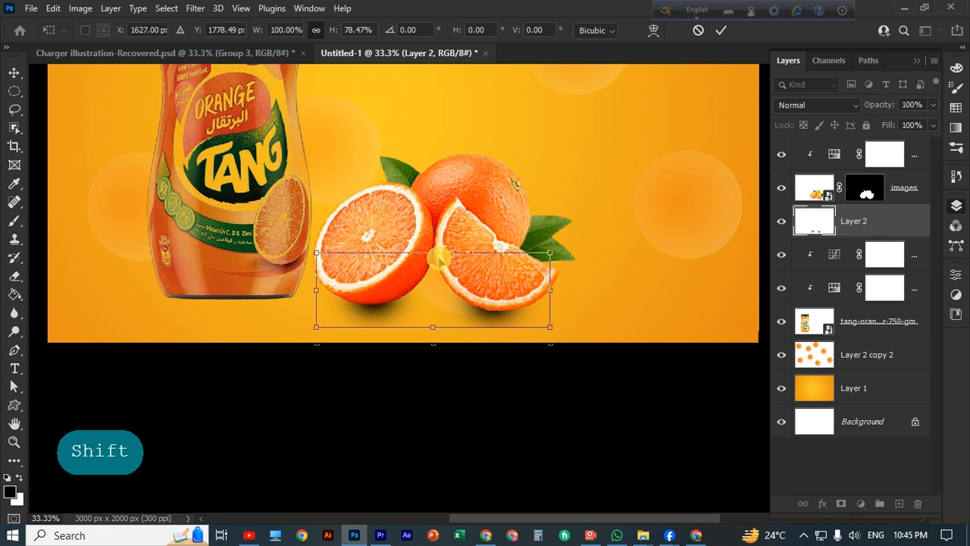
drag(433, 256, 434, 302)
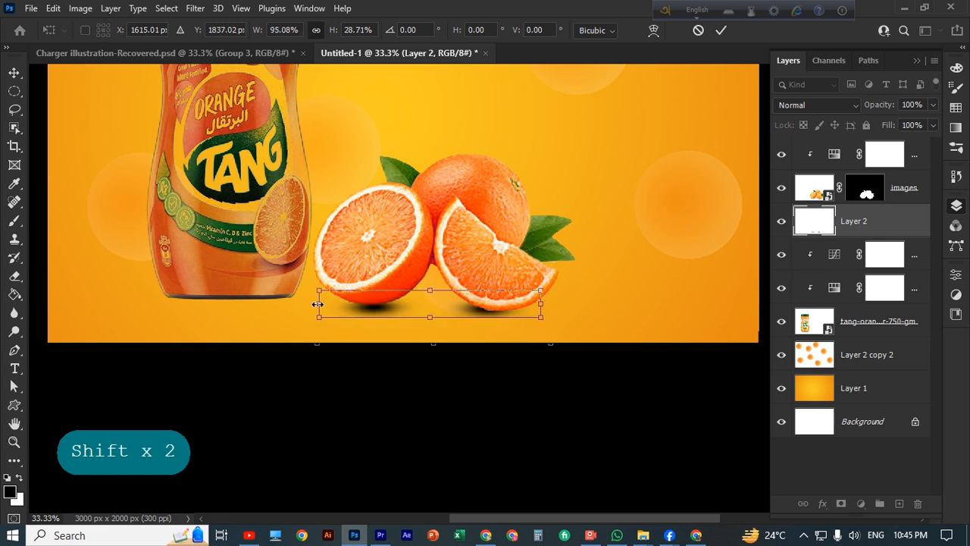
drag(317, 304, 299, 304)
drag(539, 304, 553, 296)
key(shift)
drag(412, 306, 415, 305)
mouse_move(303, 279)
mouse_down()
mouse_move(295, 266)
mouse_move(303, 276)
mouse_up()
key(Return)
Select Layer 2 and add a new empty layer above it
ctrl+click(626, 218)
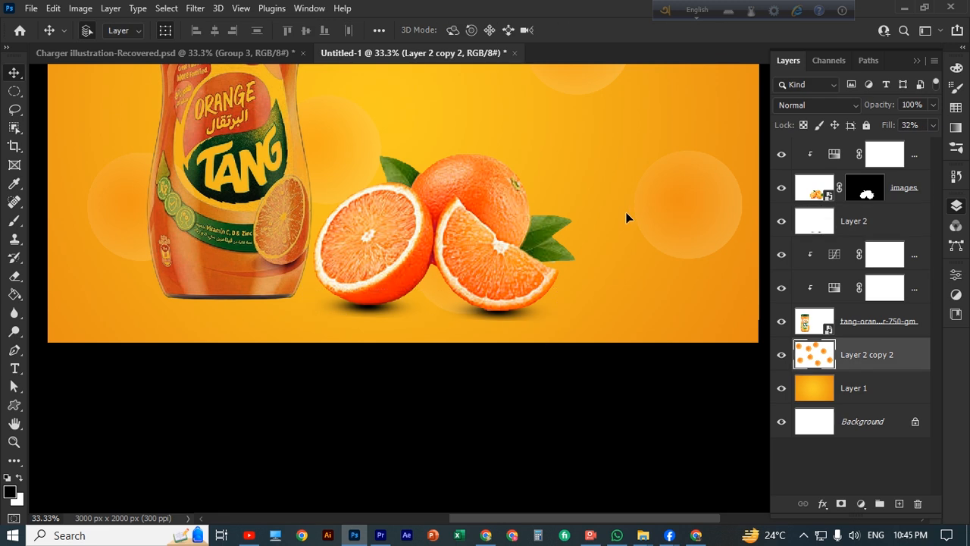
click(864, 226)
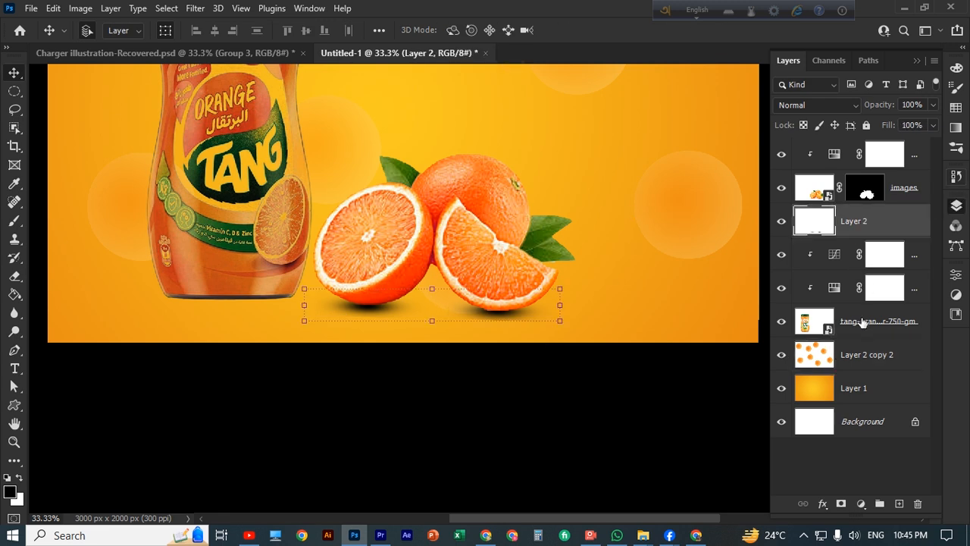
click(900, 505)
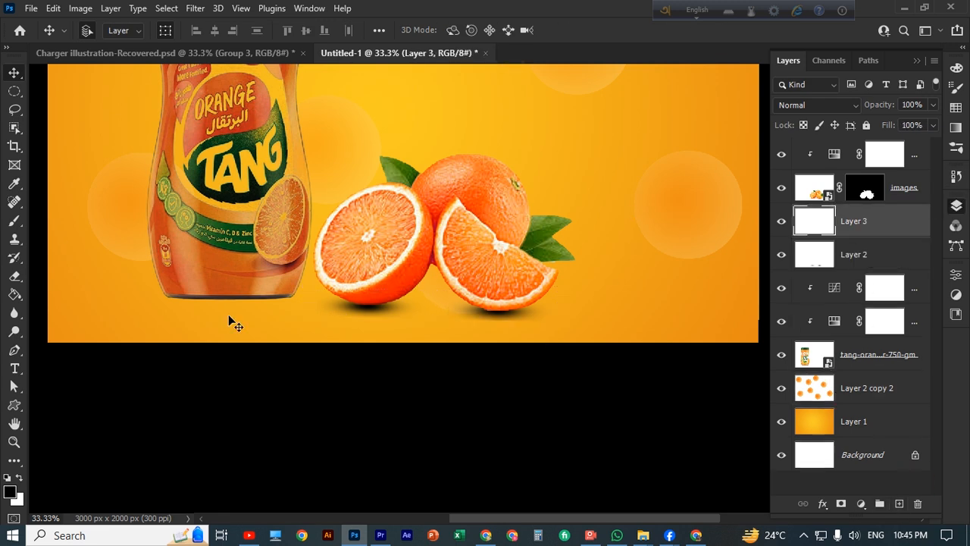
Brush a dab between the oranges on Layer 3, flatten it, and lower its fill to about 73%
click(17, 219)
click(434, 272)
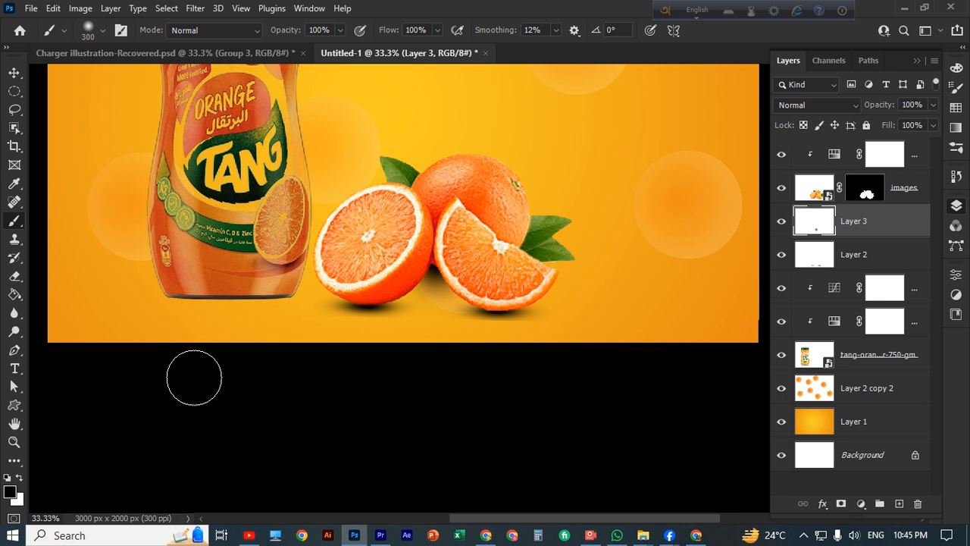
click(14, 72)
drag(436, 321, 436, 310)
mouse_move(435, 207)
mouse_down()
mouse_move(425, 357)
mouse_move(440, 282)
mouse_move(448, 296)
mouse_up()
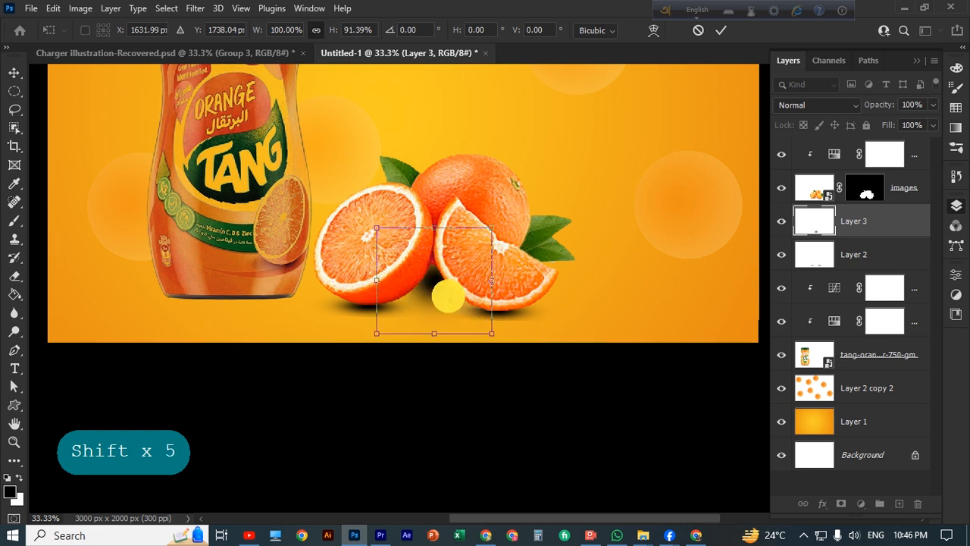
click(934, 125)
drag(934, 142, 915, 144)
drag(442, 285, 440, 278)
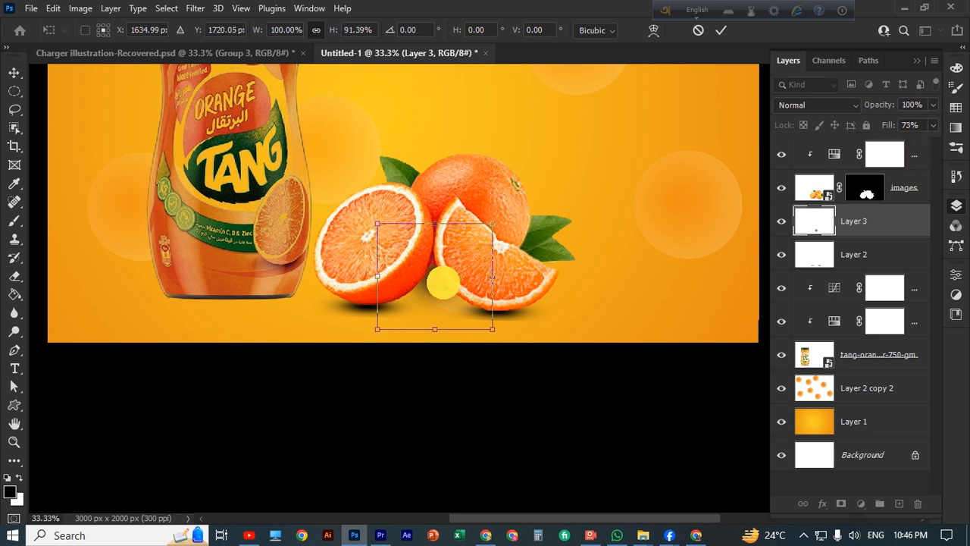
click(581, 210)
Lower the Layer 2 shadow's fill to 67%
click(577, 326)
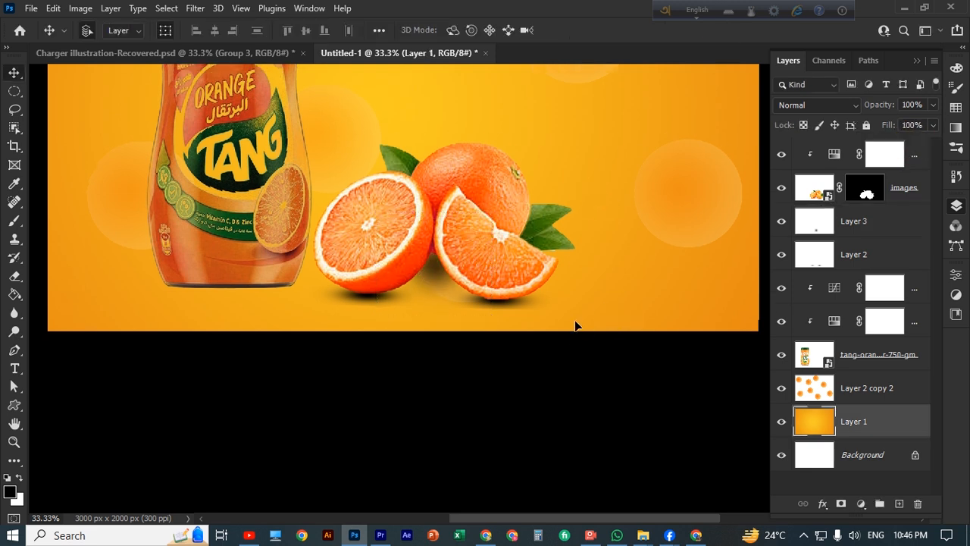
click(514, 310)
scroll(737, 249, down, 1)
click(933, 125)
drag(905, 140, 912, 145)
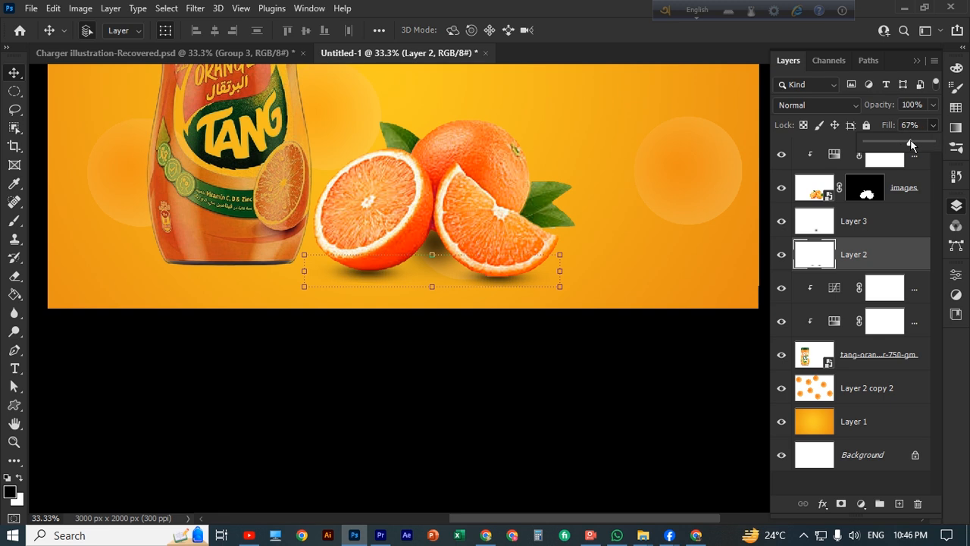
click(567, 414)
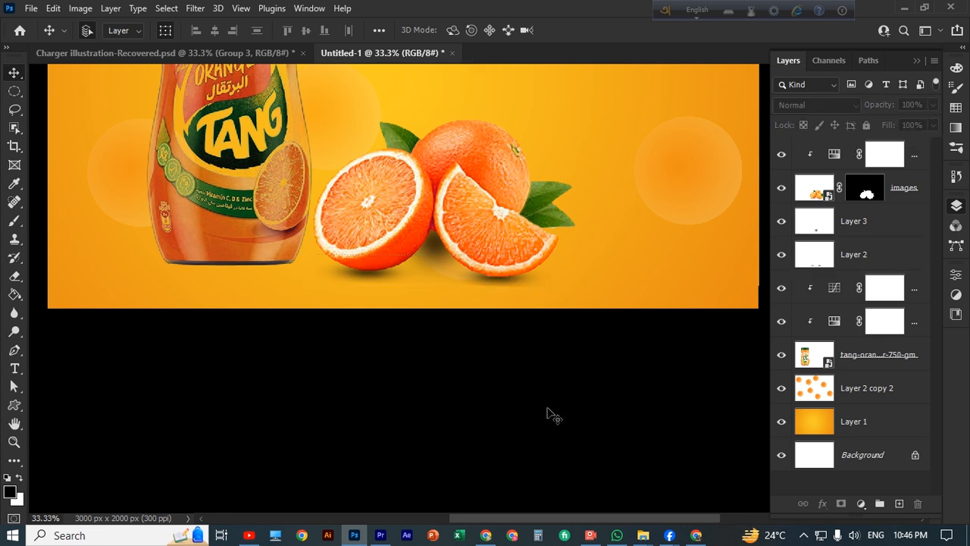
click(514, 289)
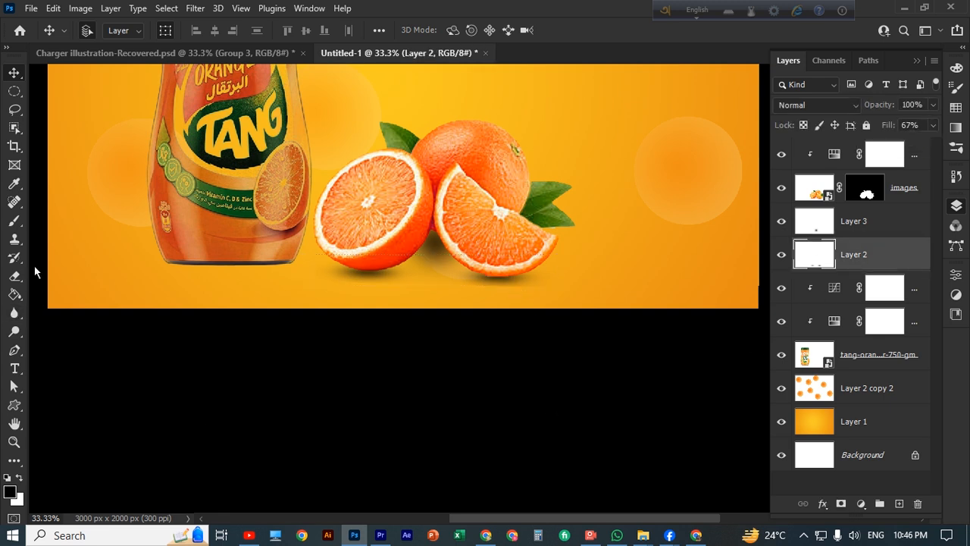
Softly erase the Layer 2 shadow under the orange slices at 22% eraser opacity
click(16, 276)
click(278, 31)
click(228, 47)
click(477, 292)
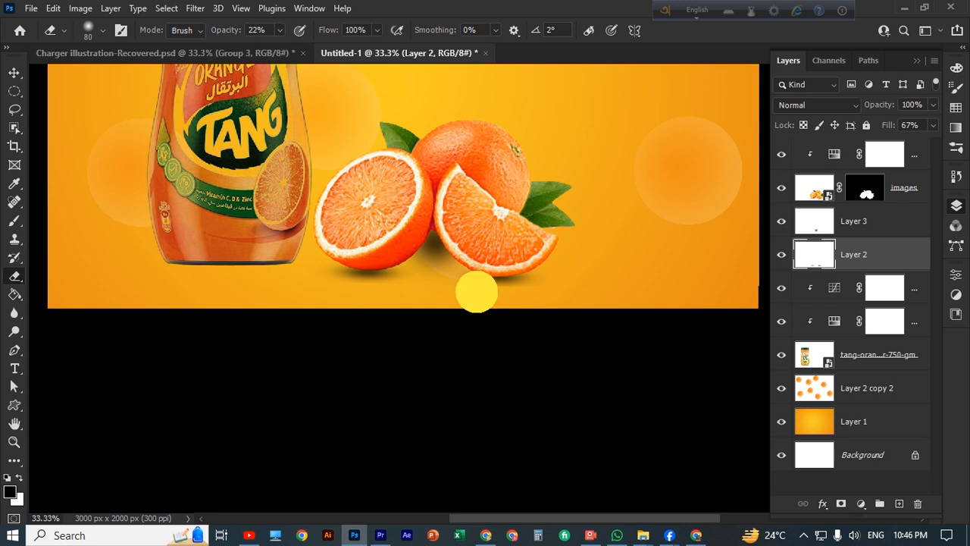
mouse_move(477, 292)
mouse_down()
mouse_move(548, 293)
mouse_move(474, 291)
mouse_up()
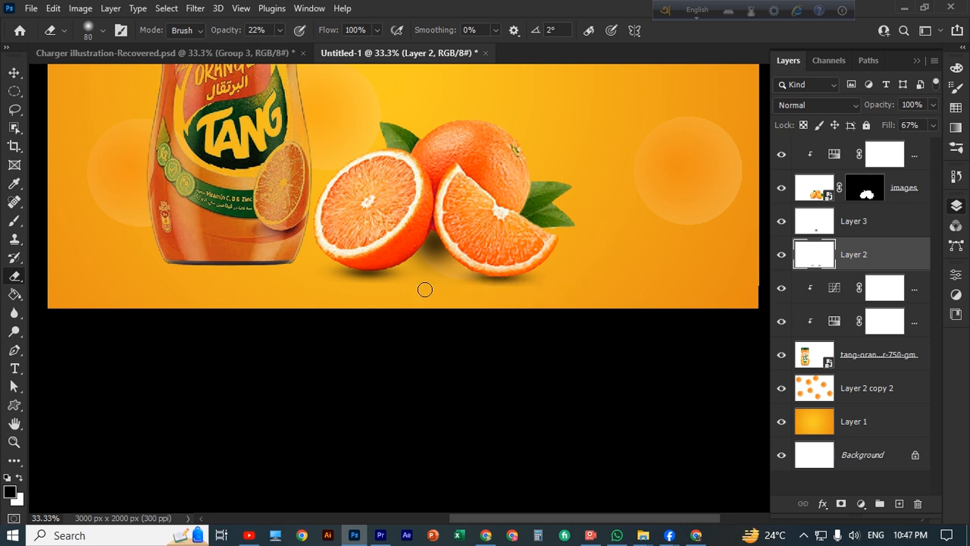
key(v)
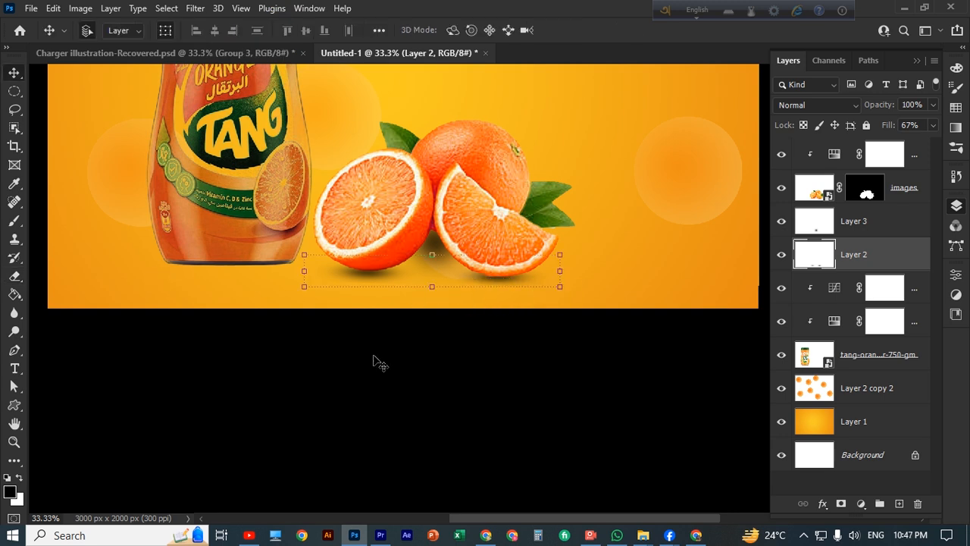
click(876, 220)
Zoom in on the oranges and pick a smaller brush with a flattened elliptical tip
key(ctrl+plus)
key(ctrl+plus)
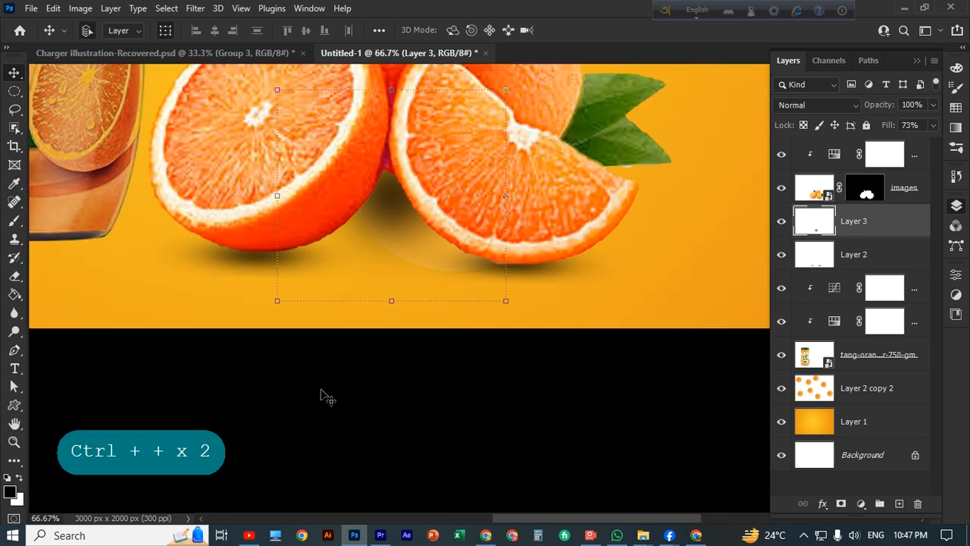
scroll(495, 263, down, 1)
click(14, 219)
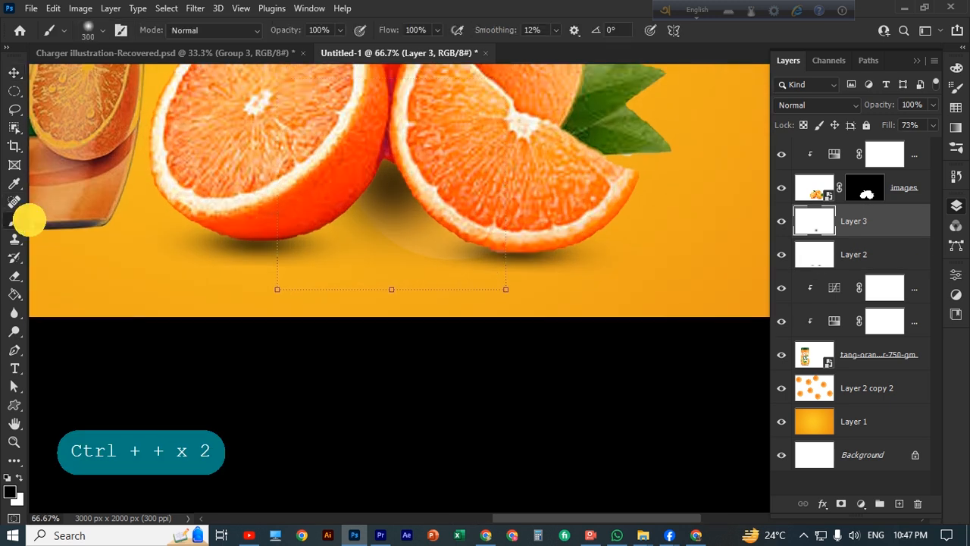
scroll(466, 190, down, 2)
key(bracketleft)
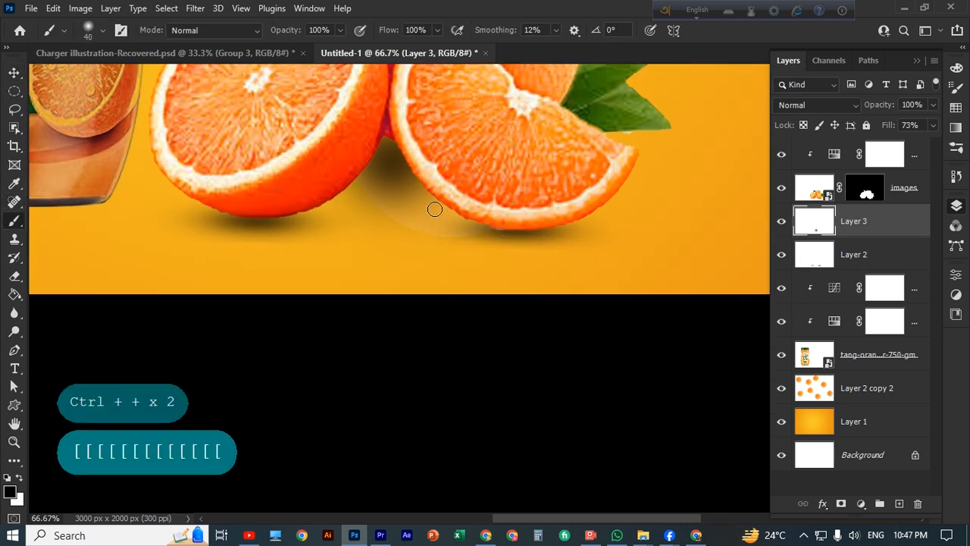
click(104, 29)
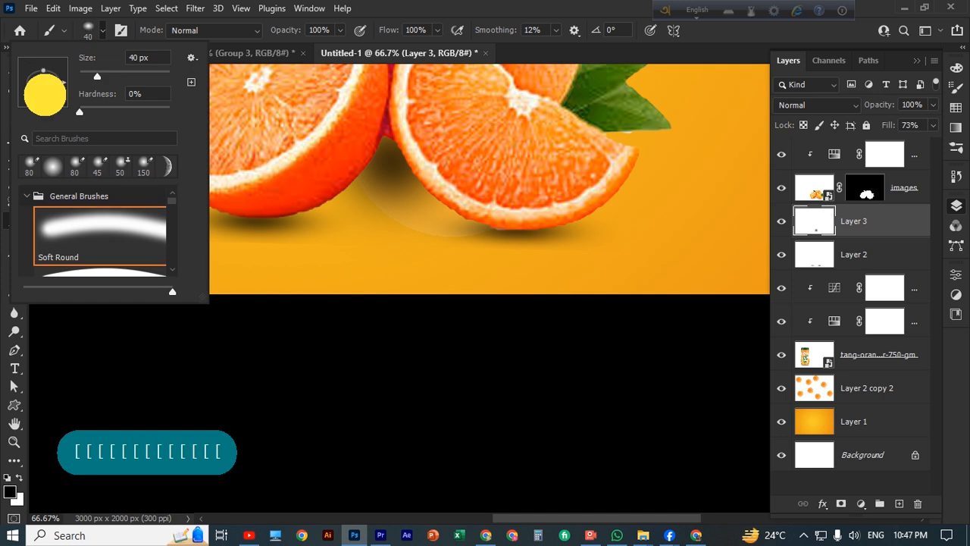
drag(44, 95, 45, 89)
click(103, 32)
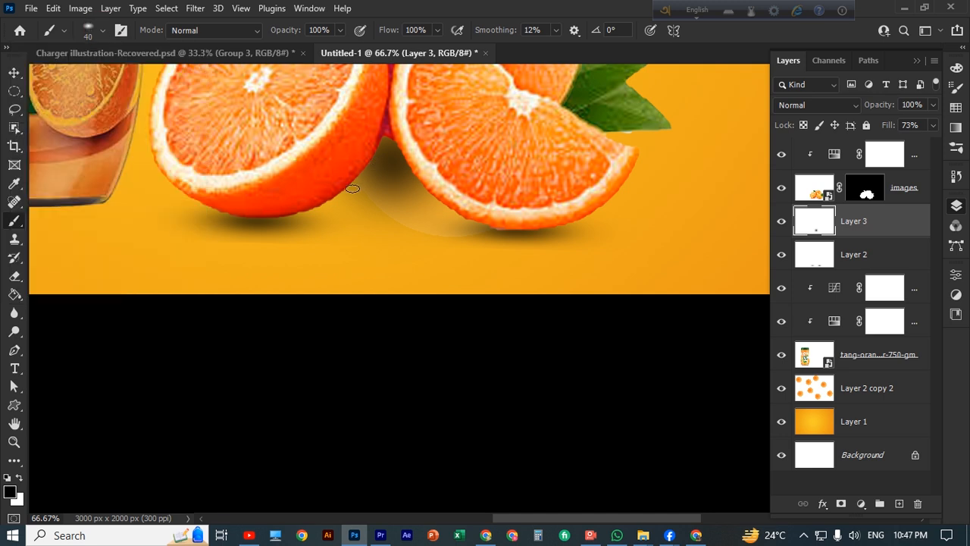
Paint a faint 43% opacity shadow under the orange half and the orange slice
drag(352, 189, 281, 219)
key(ctrl+z)
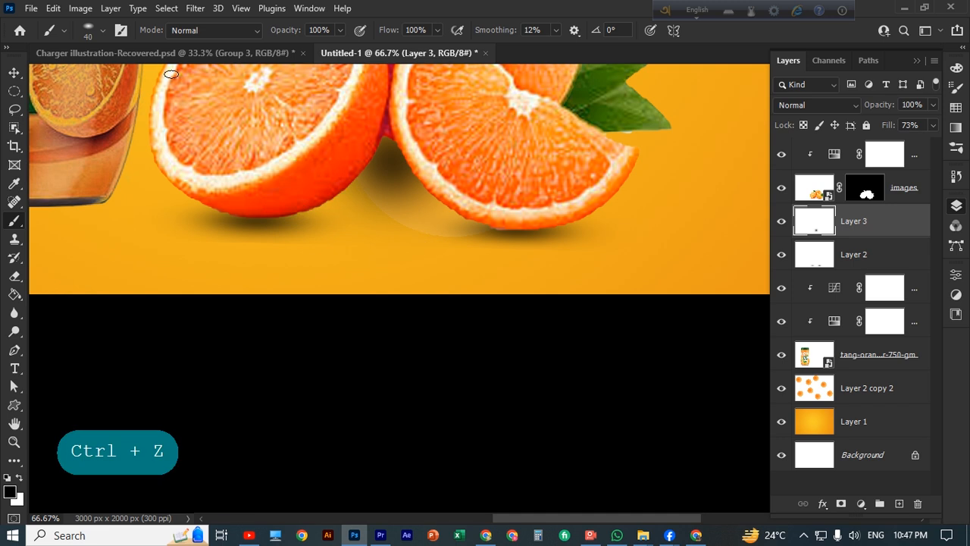
drag(341, 33, 304, 43)
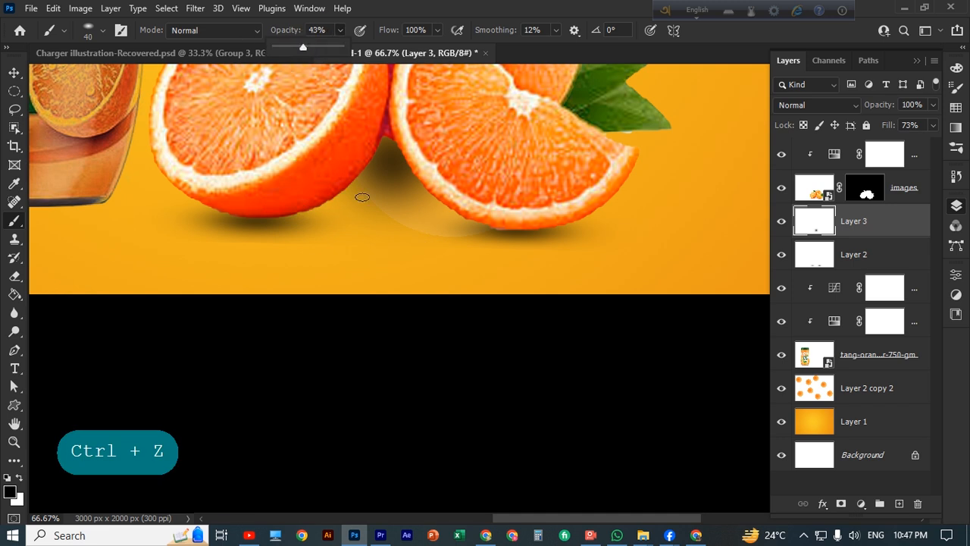
drag(356, 185, 302, 216)
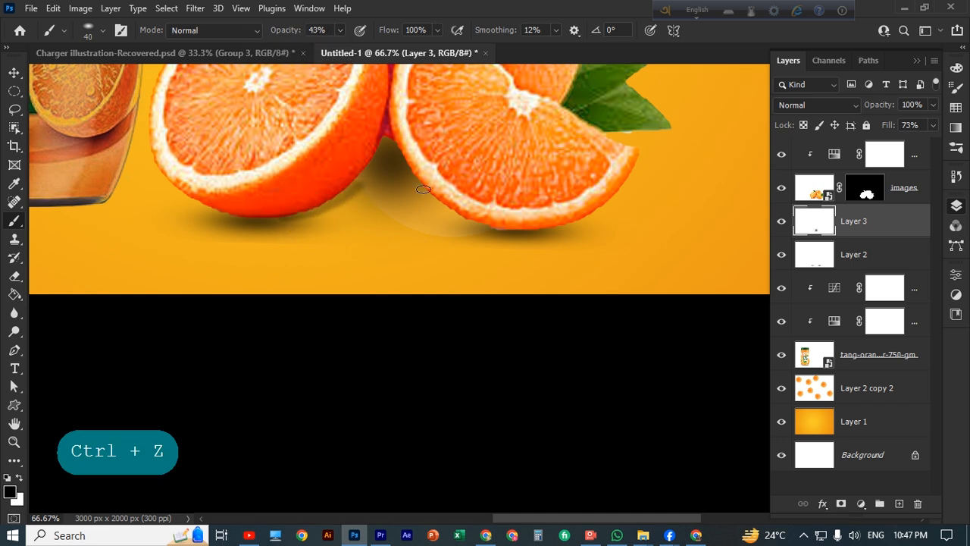
drag(423, 189, 473, 226)
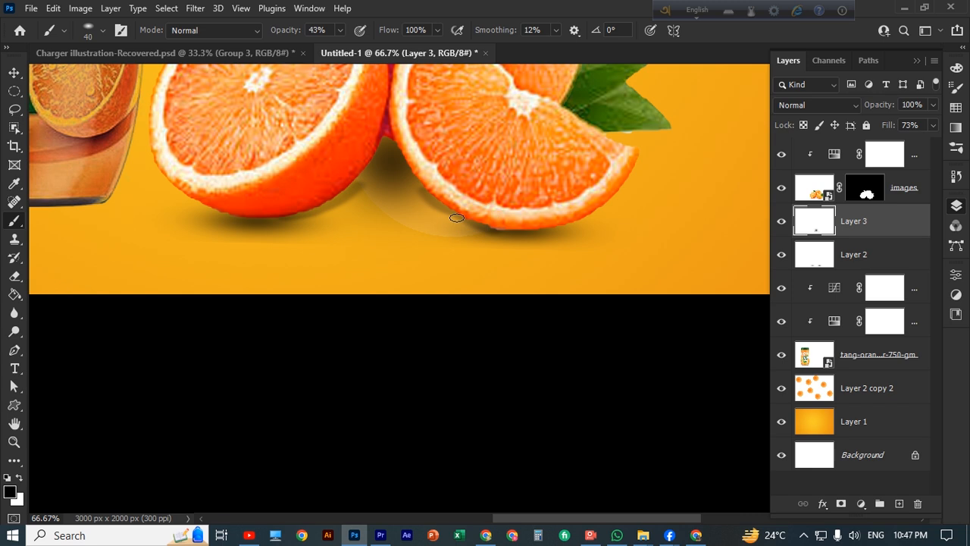
click(460, 217)
key(ctrl+z)
key(ctrl+z)
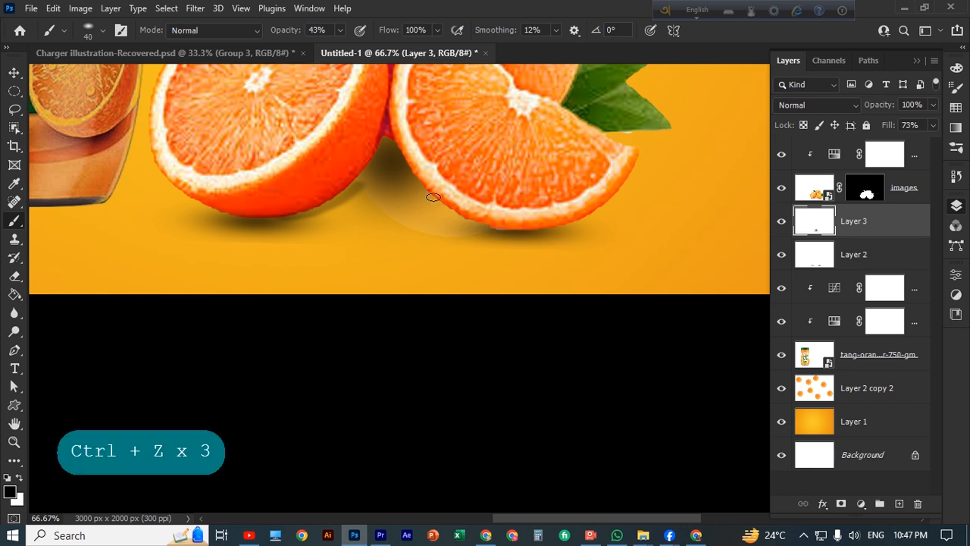
mouse_move(433, 197)
mouse_down()
mouse_move(457, 219)
mouse_move(504, 233)
mouse_up()
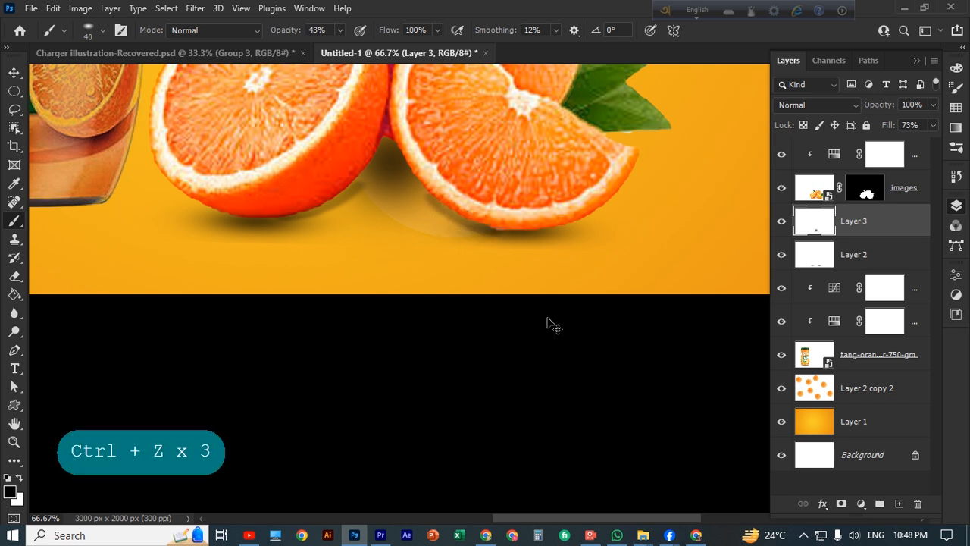
Set the contact shadow layer's fill to 74%
key(ctrl+minus)
key(ctrl+minus)
key(ctrl+minus)
key(ctrl+plus)
key(ctrl+plus)
key(ctrl+plus)
key(ctrl+plus)
key(space)
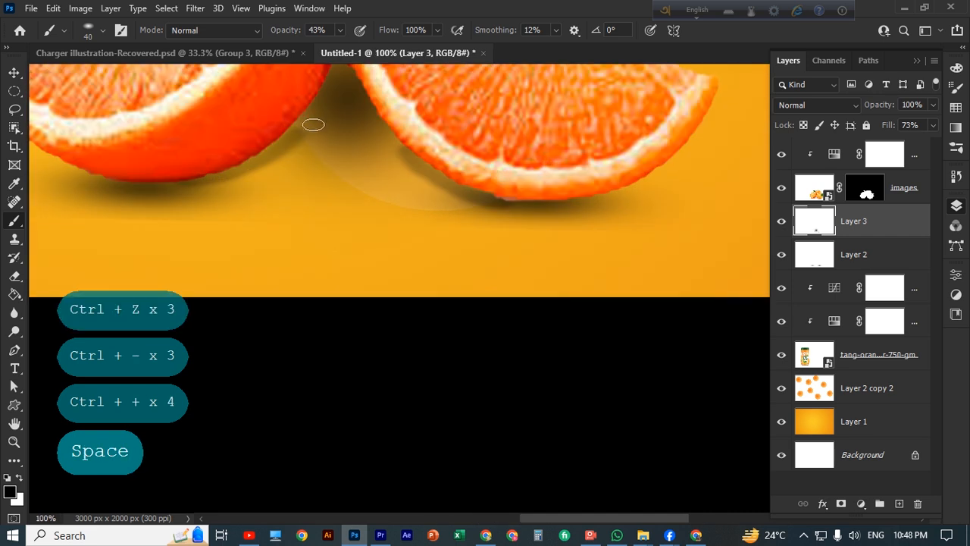
click(306, 126)
click(433, 183)
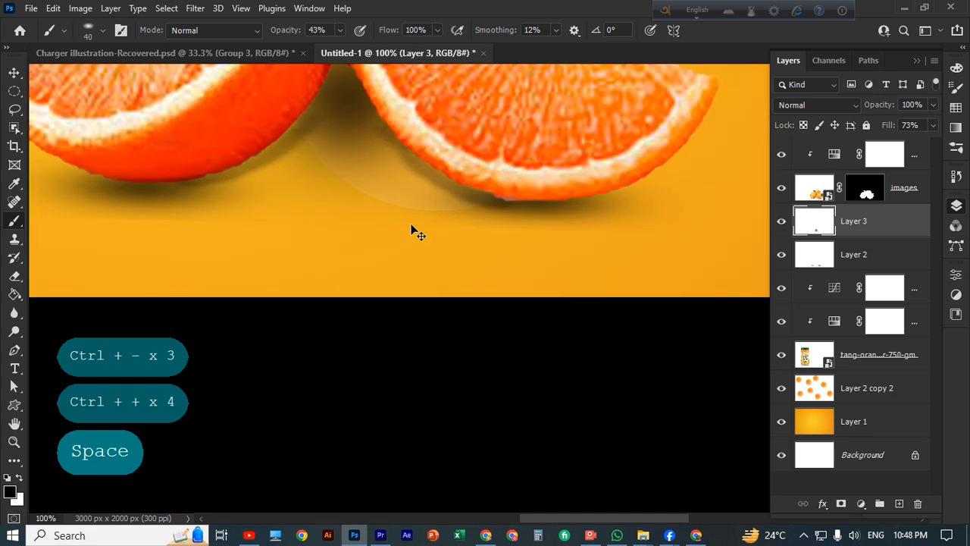
key(ctrl+minus)
key(ctrl+minus)
key(ctrl+minus)
key(ctrl+minus)
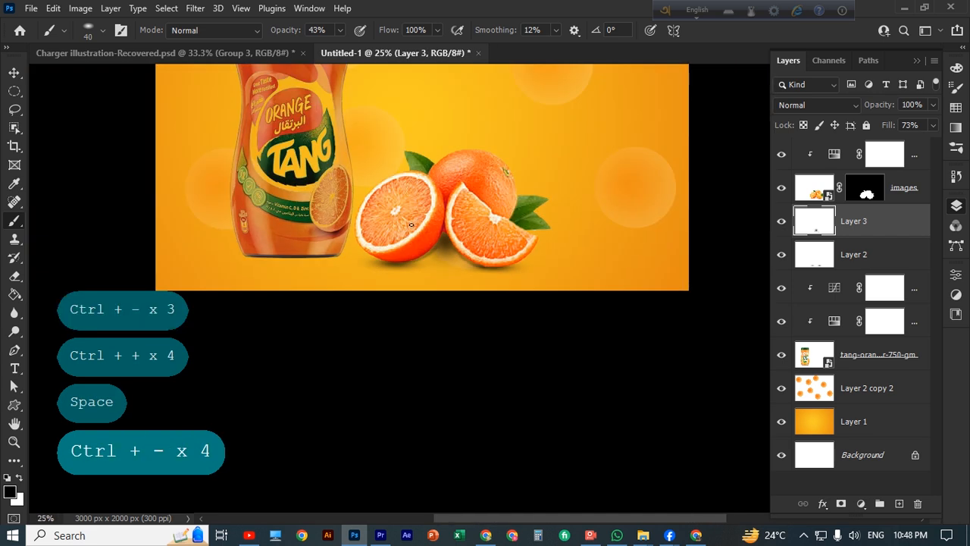
click(935, 126)
drag(908, 139, 916, 144)
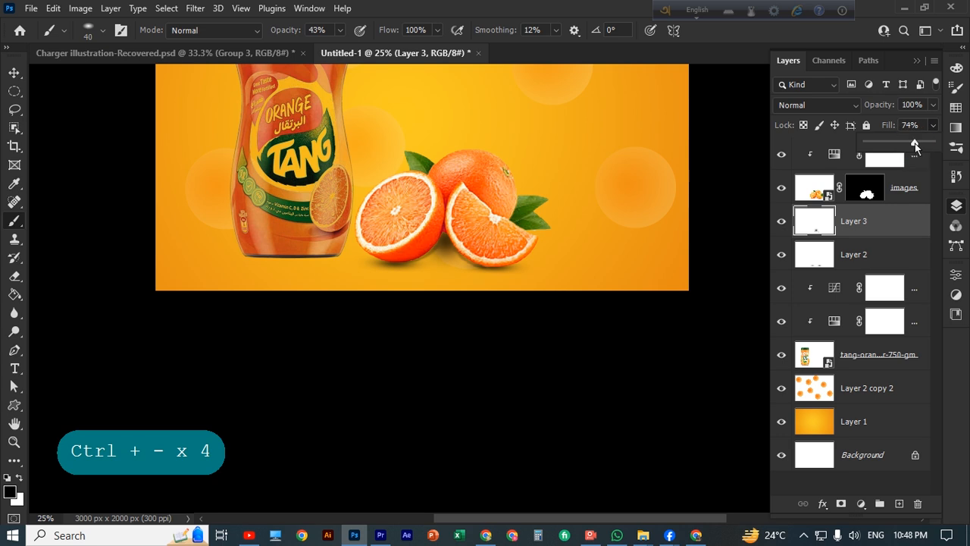
click(934, 128)
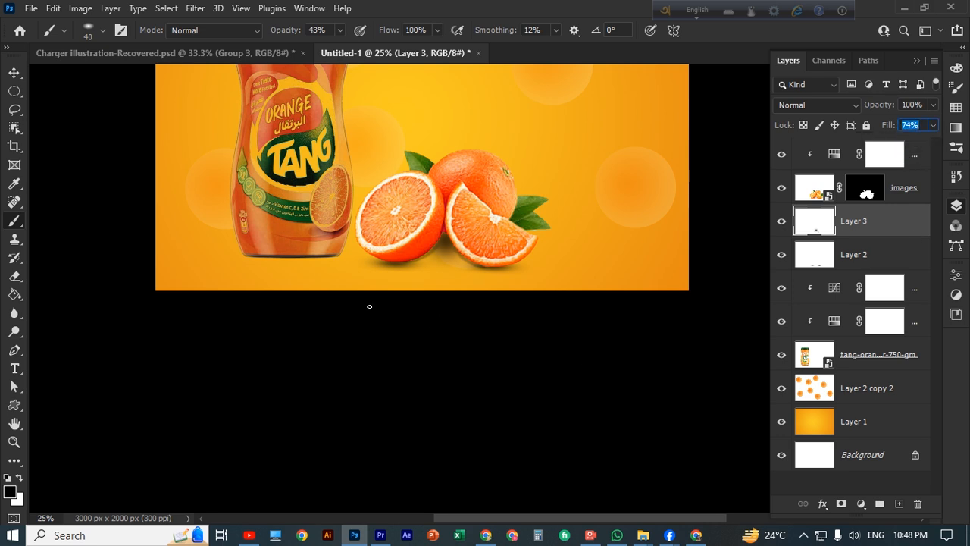
Lighten the shadow beneath the orange slice with the Eraser at 6% opacity
key(ctrl+plus)
key(ctrl+plus)
click(14, 276)
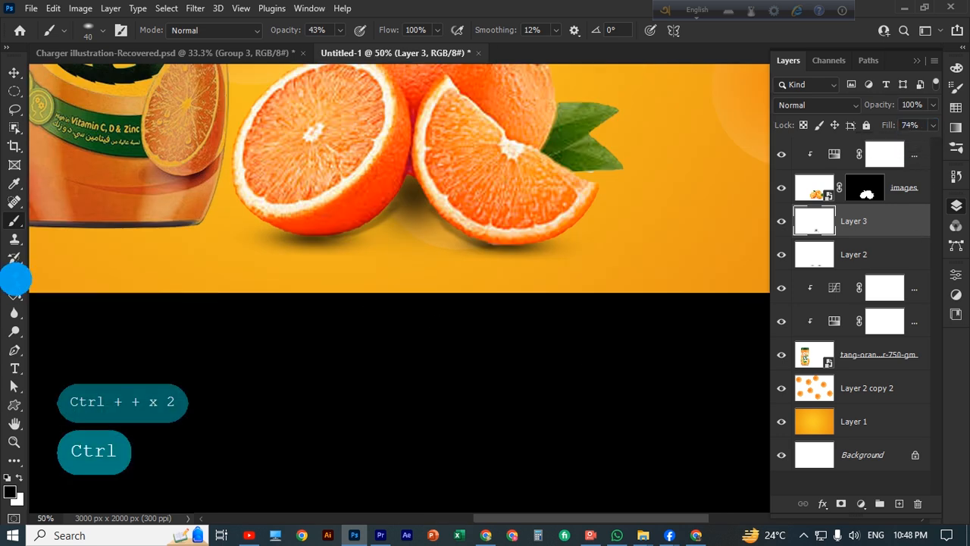
mouse_move(438, 222)
mouse_down()
mouse_move(518, 248)
mouse_move(489, 245)
mouse_move(577, 248)
mouse_up()
click(181, 231)
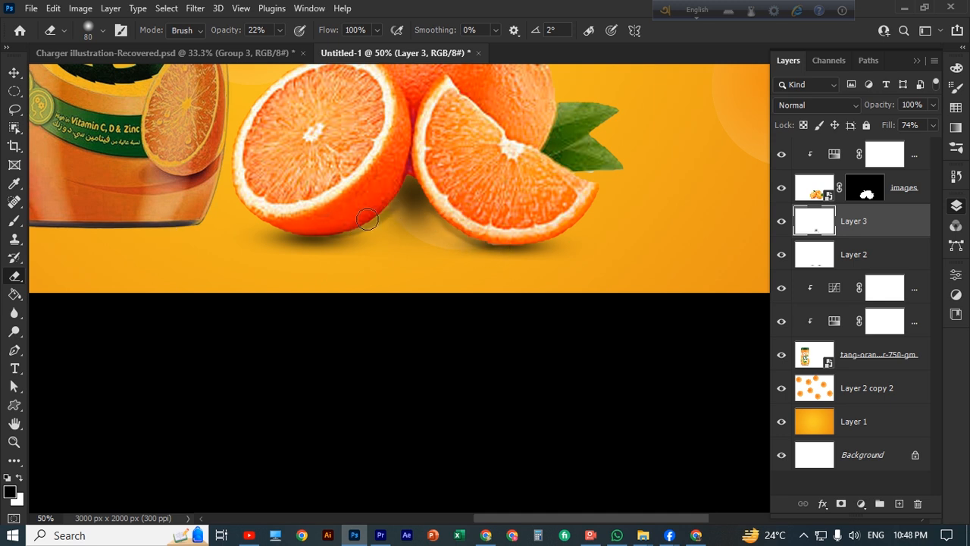
key(ctrl+z)
click(265, 48)
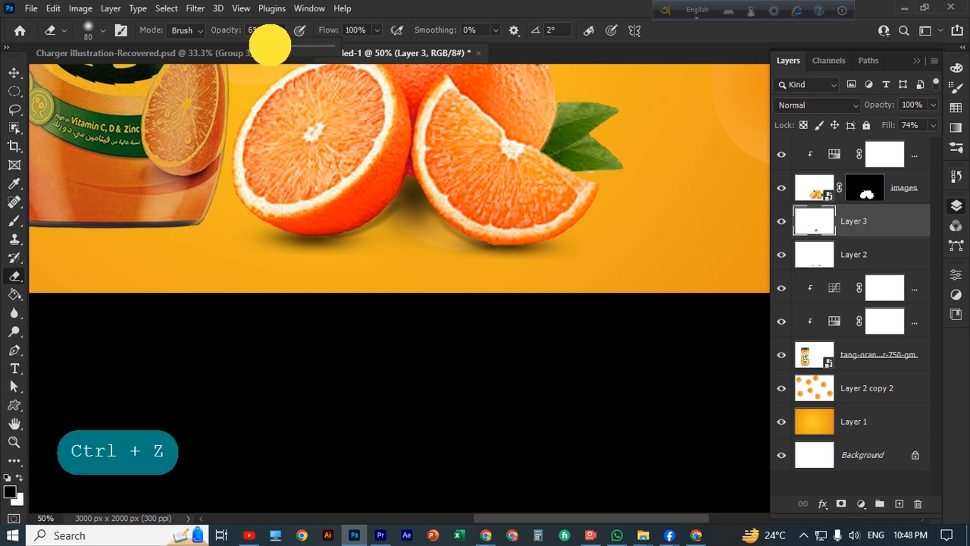
click(402, 205)
key(ctrl+minus)
key(ctrl+minus)
key(ctrl+minus)
key(ctrl+minus)
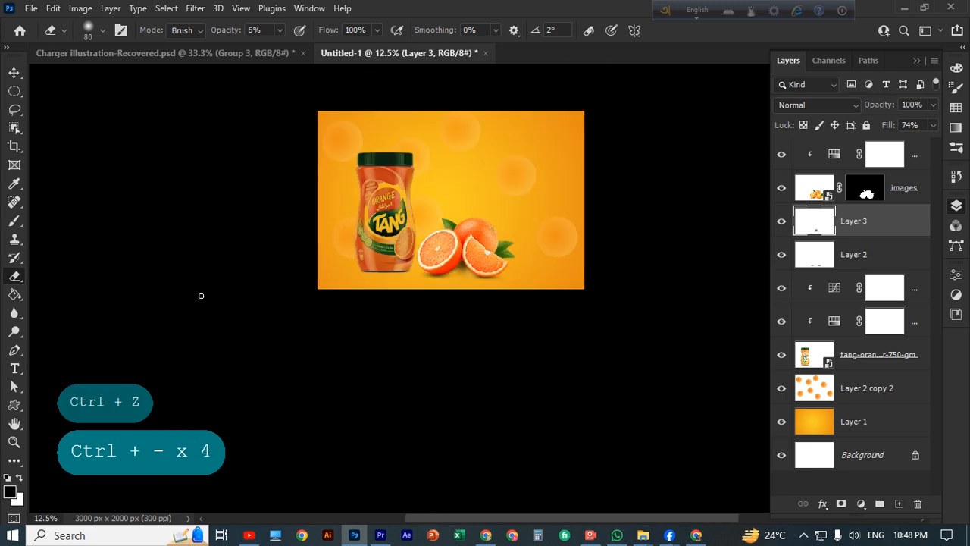
click(14, 74)
Create a new Layer 4 and place it beneath the Tang jar layer
scroll(461, 309, down, 1)
click(461, 309)
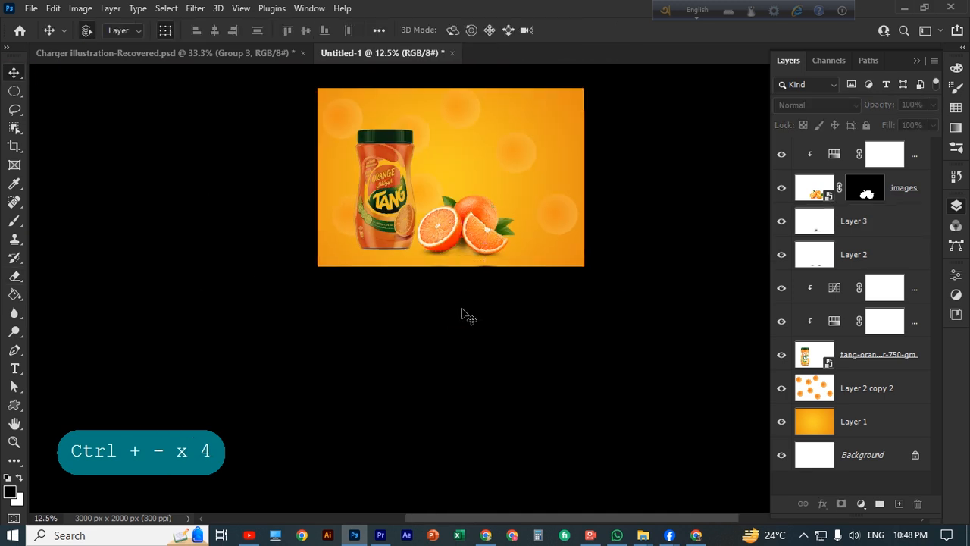
click(823, 357)
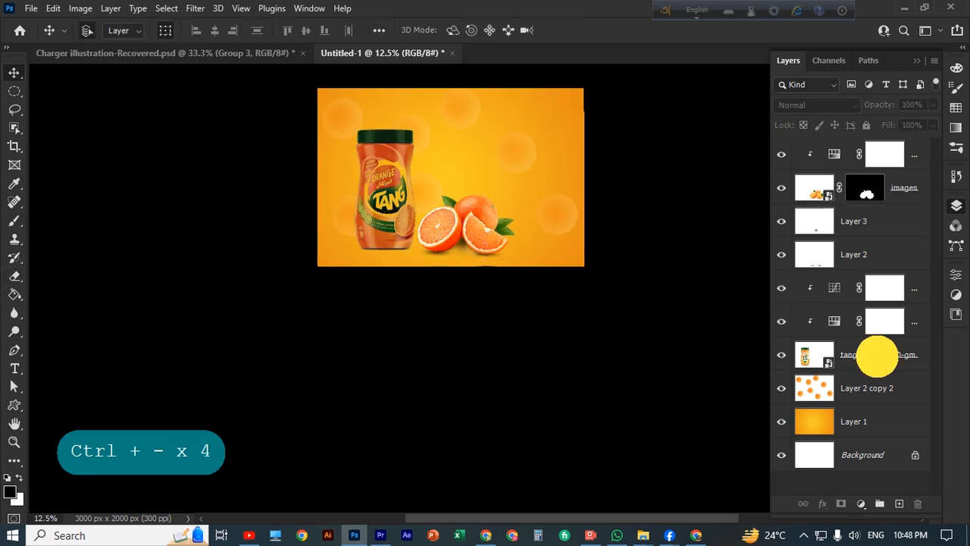
click(899, 504)
drag(855, 339, 879, 394)
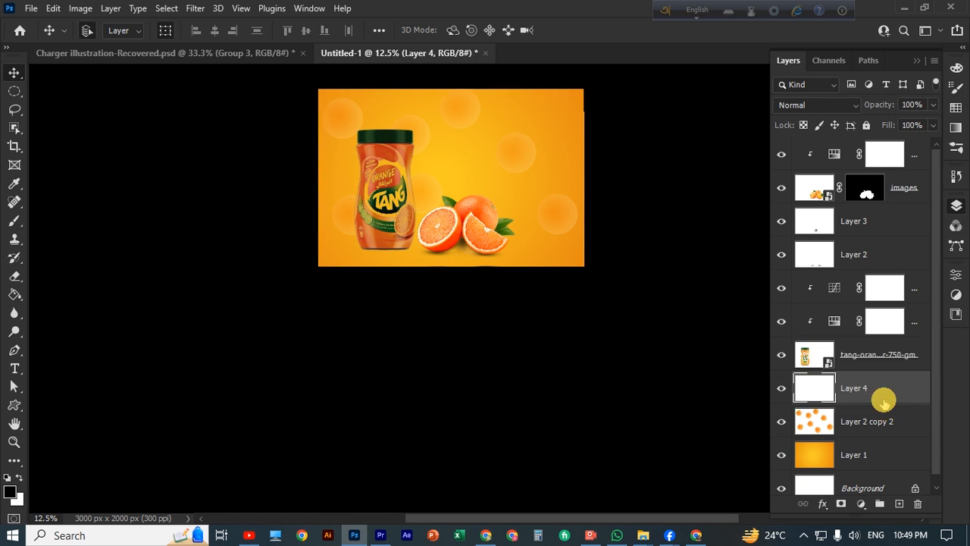
scroll(281, 427, up, 1)
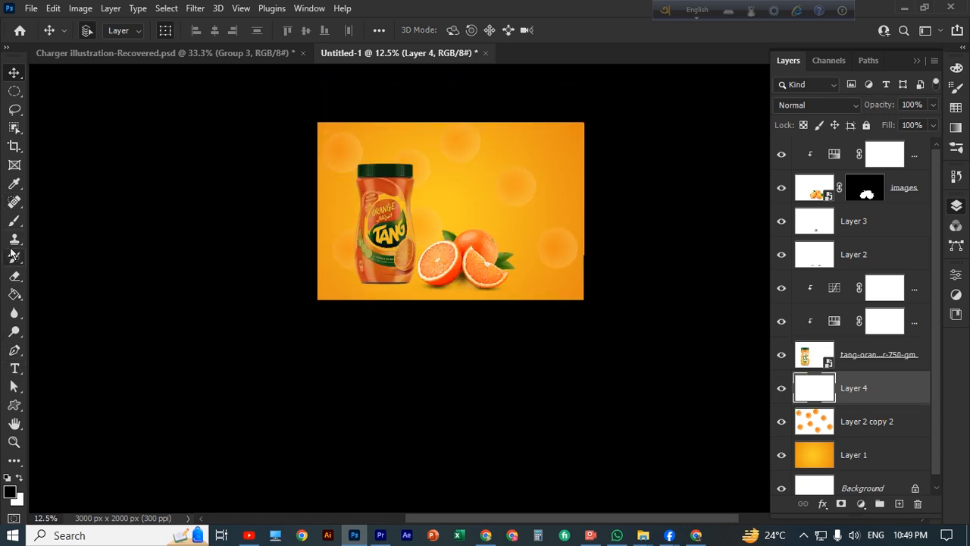
Paint a dark shadow under the jar base with a 900 brush at 100% opacity
key(b)
scroll(385, 281, down, 1)
key(bracketright)
key(bracketright)
key(bracketright)
key(bracketright)
key(bracketright)
key(bracketright)
key(bracketright)
key(bracketright)
key(bracketright)
key(bracketright)
key(bracketright)
key(bracketright)
key(bracketright)
key(bracketright)
key(bracketright)
key(bracketright)
key(bracketright)
key(bracketright)
key(bracketright)
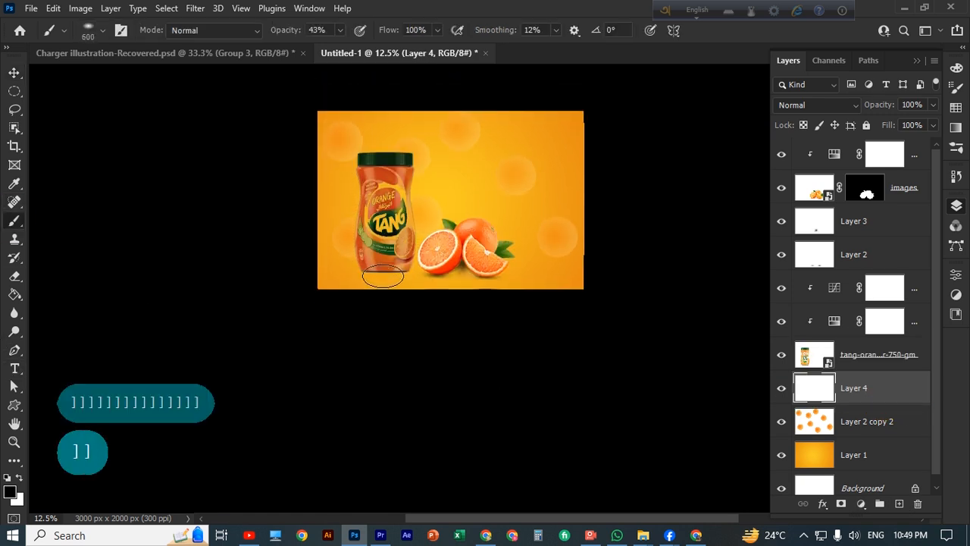
click(382, 274)
key(ctrl+z)
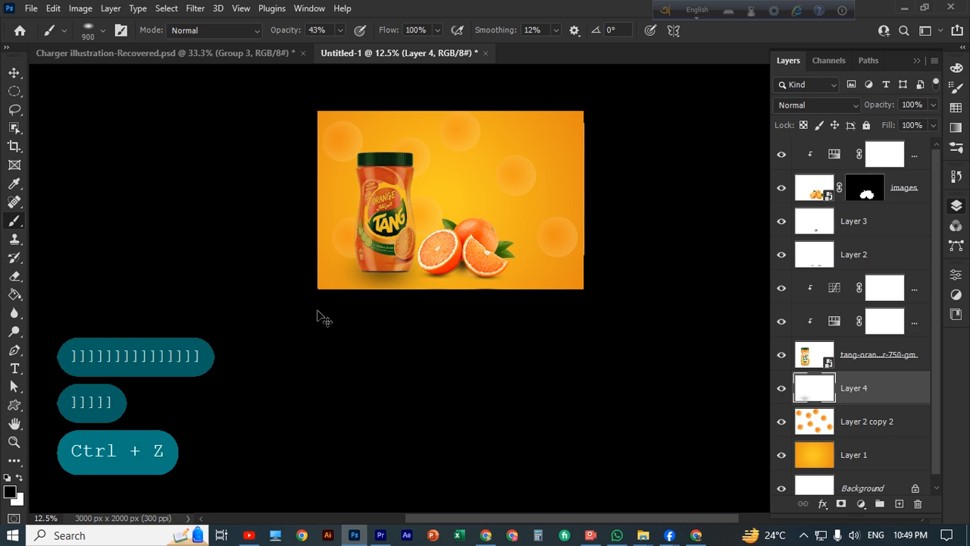
click(339, 31)
click(356, 48)
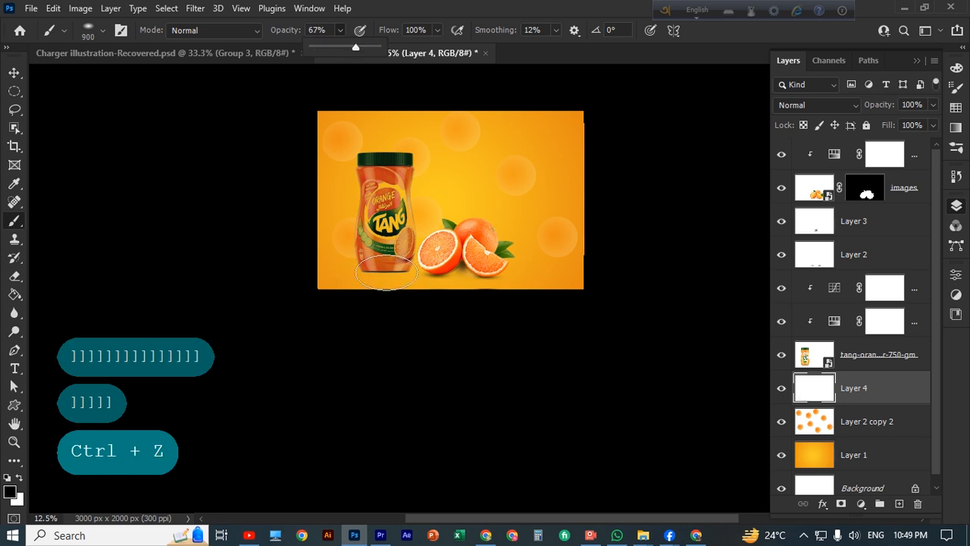
click(386, 272)
key(ctrl+z)
click(340, 31)
drag(343, 47, 361, 47)
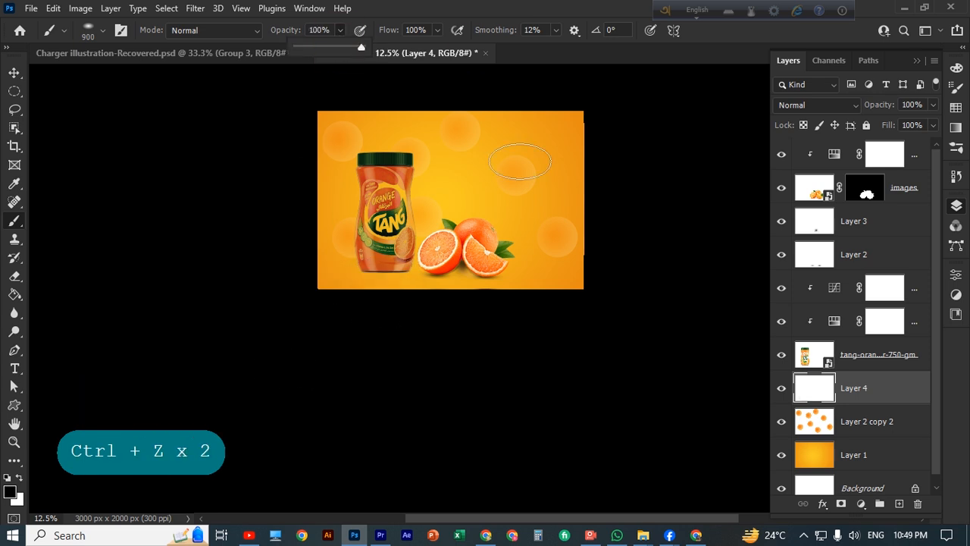
click(385, 272)
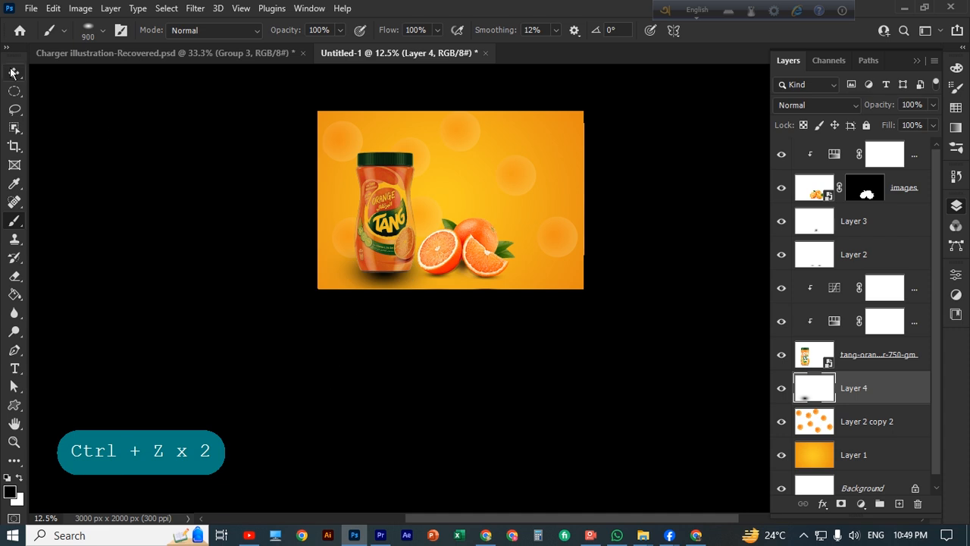
Squash the shadow flatter and stretch it left and right under the oranges
key(v)
drag(385, 235, 392, 268)
drag(321, 270, 307, 269)
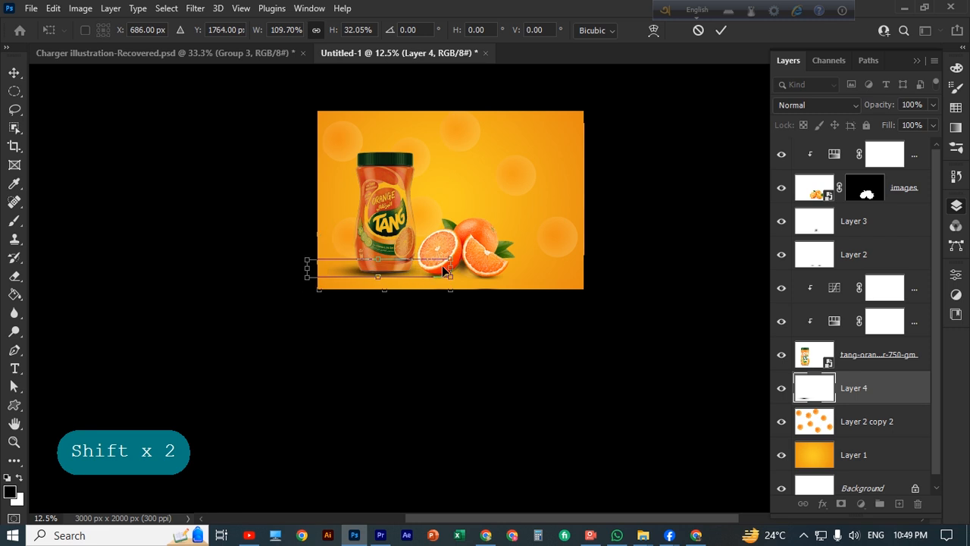
drag(451, 271, 460, 270)
key(ctrl)
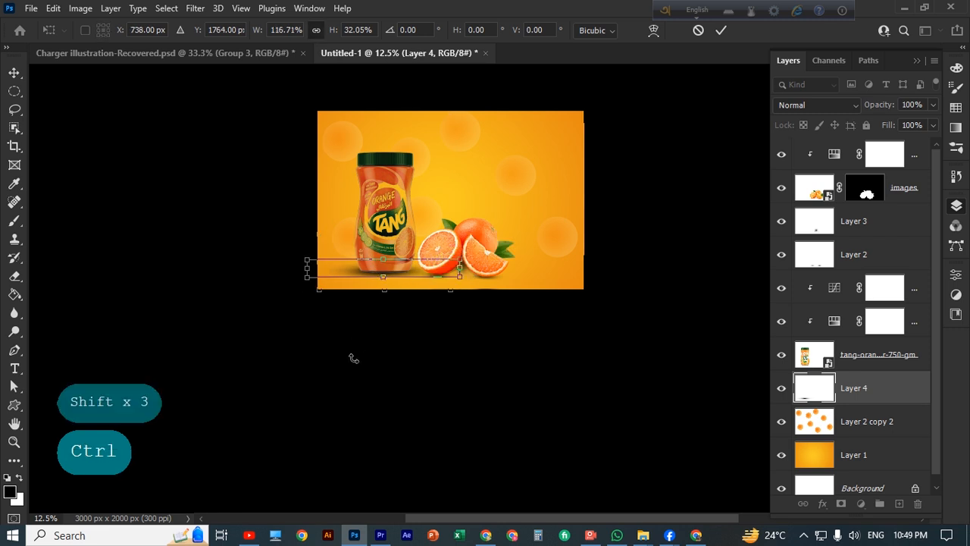
click(723, 31)
Shift the shadow slightly to the right beneath the jar's base
key(ctrl+plus)
key(ctrl+plus)
key(space)
drag(322, 297, 361, 357)
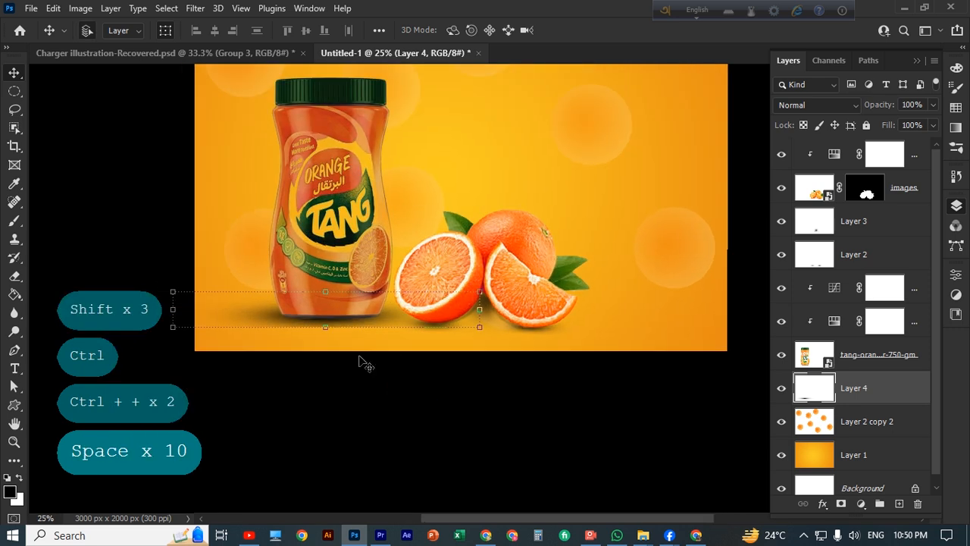
drag(335, 320, 345, 319)
click(361, 377)
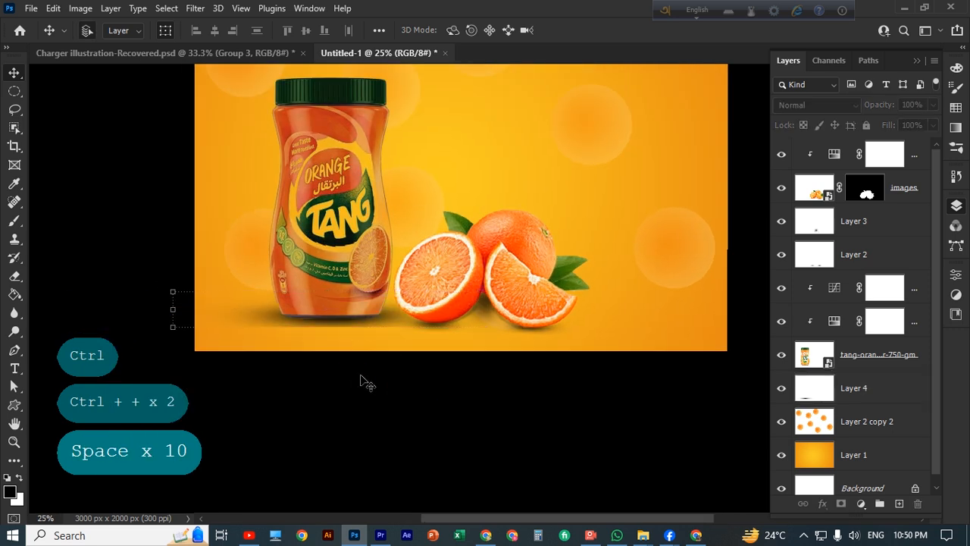
click(349, 324)
scroll(350, 315, down, 2)
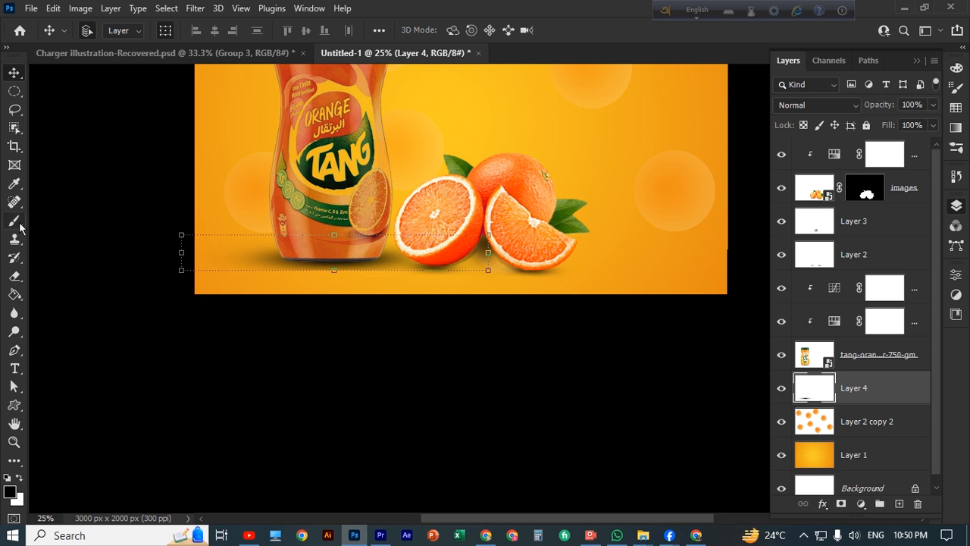
Fade the shadow's left end and edges with a 125 soft eraser
click(14, 276)
scroll(232, 262, down, 1)
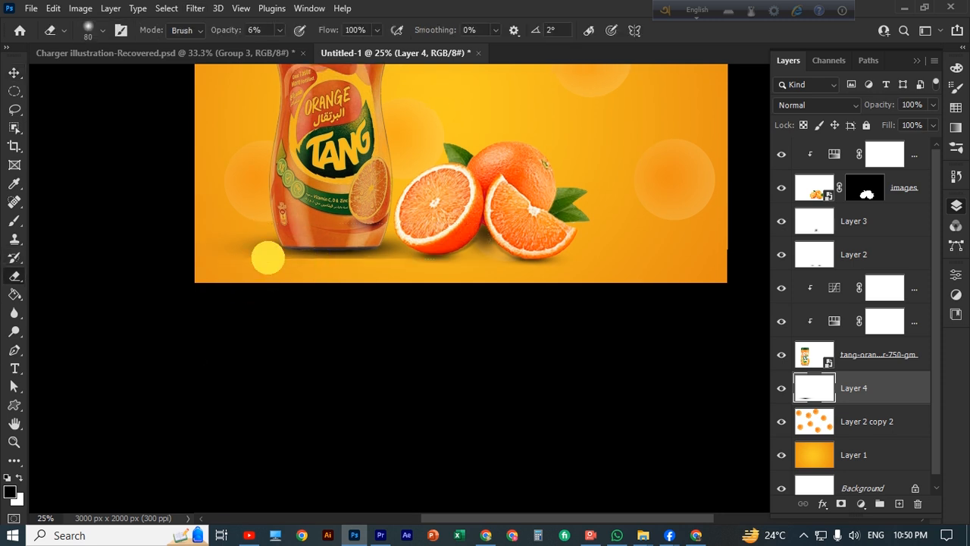
mouse_move(268, 258)
mouse_down()
mouse_move(354, 264)
mouse_move(316, 262)
mouse_move(339, 250)
mouse_move(341, 259)
mouse_move(268, 263)
mouse_up()
key(bracketleft)
key(bracketright)
key(bracketright)
key(bracketright)
key(bracketright)
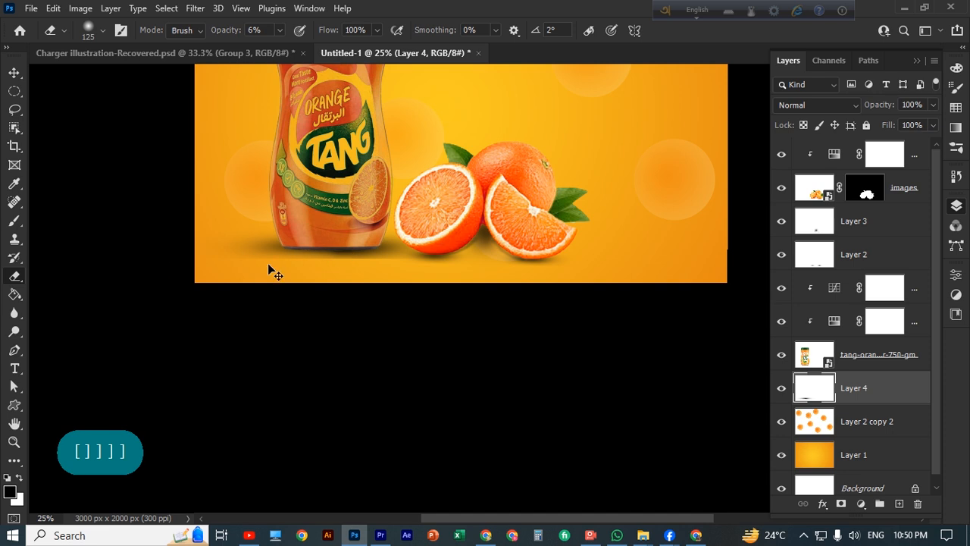
key(ctrl+z)
key(ctrl+z)
key(ctrl+z)
key(ctrl+z)
key(ctrl+z)
key(ctrl+z)
key(ctrl+z)
click(279, 31)
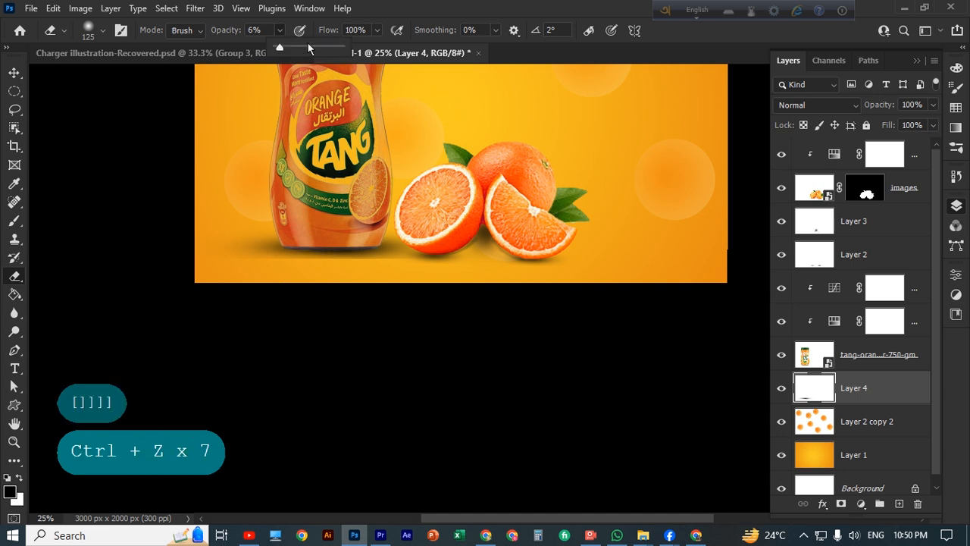
mouse_move(314, 262)
mouse_down()
mouse_move(387, 260)
mouse_move(327, 268)
mouse_move(271, 260)
mouse_move(386, 263)
mouse_move(288, 267)
mouse_up()
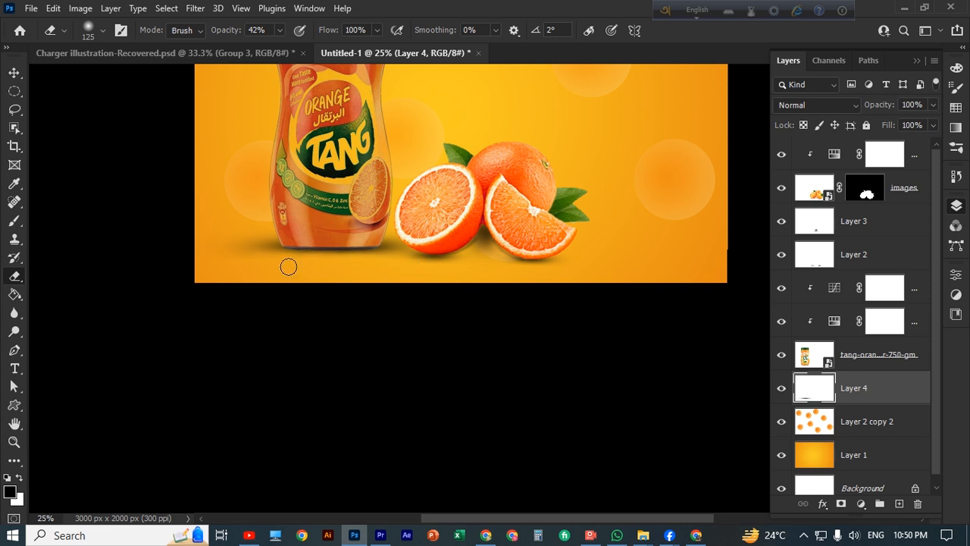
Stretch the shadow taller and nudge it up slightly
click(18, 78)
scroll(313, 327, down, 1)
drag(335, 238, 337, 247)
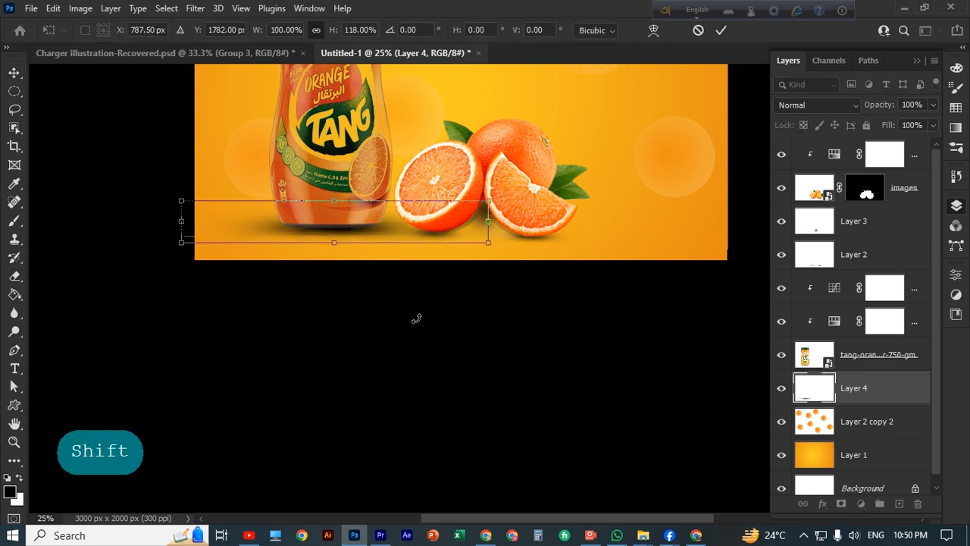
key(Up)
key(Up)
key(Up)
key(Down)
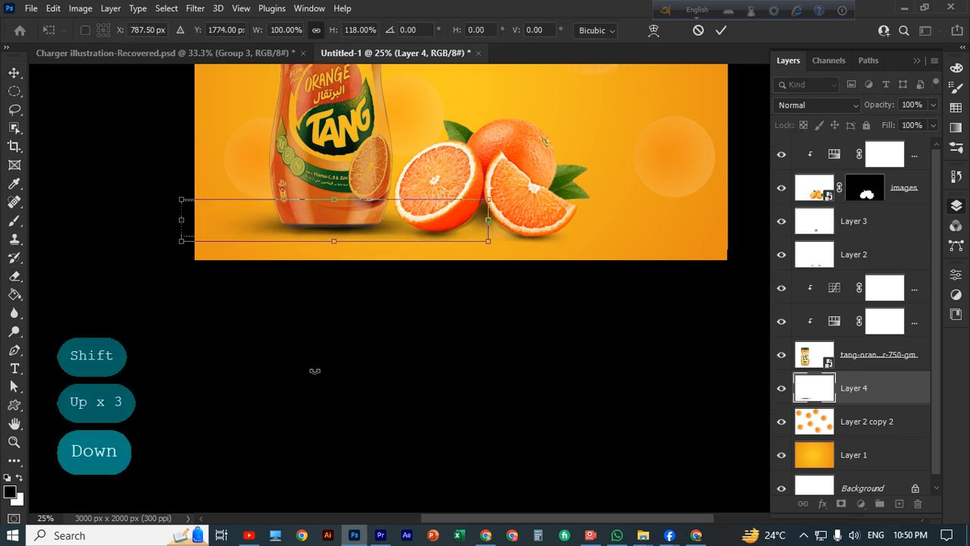
key(Up)
key(Return)
click(411, 405)
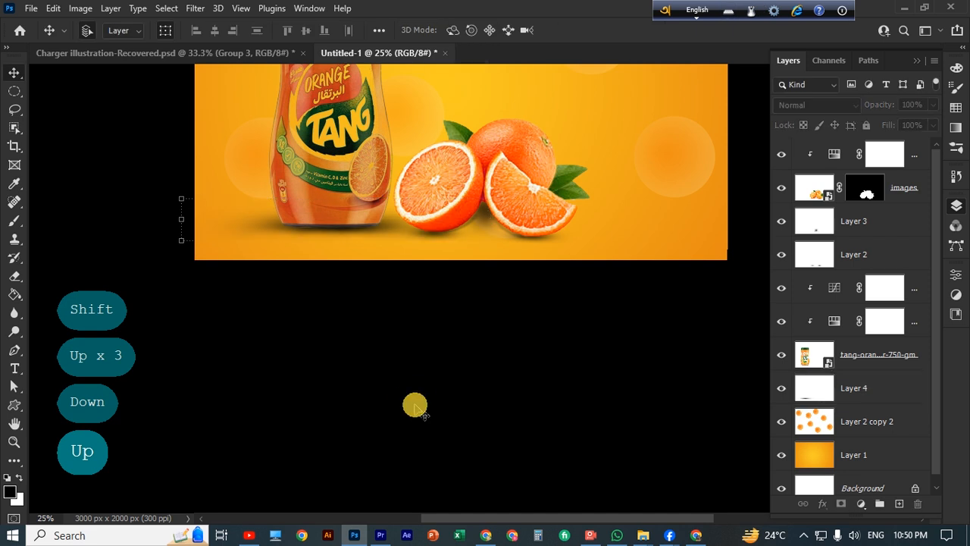
Erase the hard shadow edges below the jar and under the orange
scroll(412, 407, up, 1)
key(ctrl+plus)
key(ctrl+plus)
key(ctrl+plus)
key(space)
drag(408, 404, 526, 426)
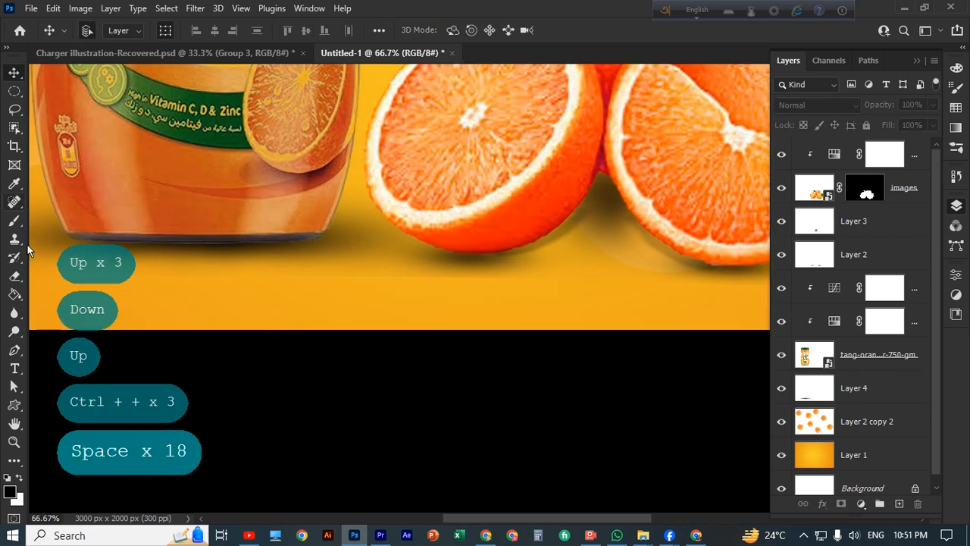
click(15, 275)
click(819, 388)
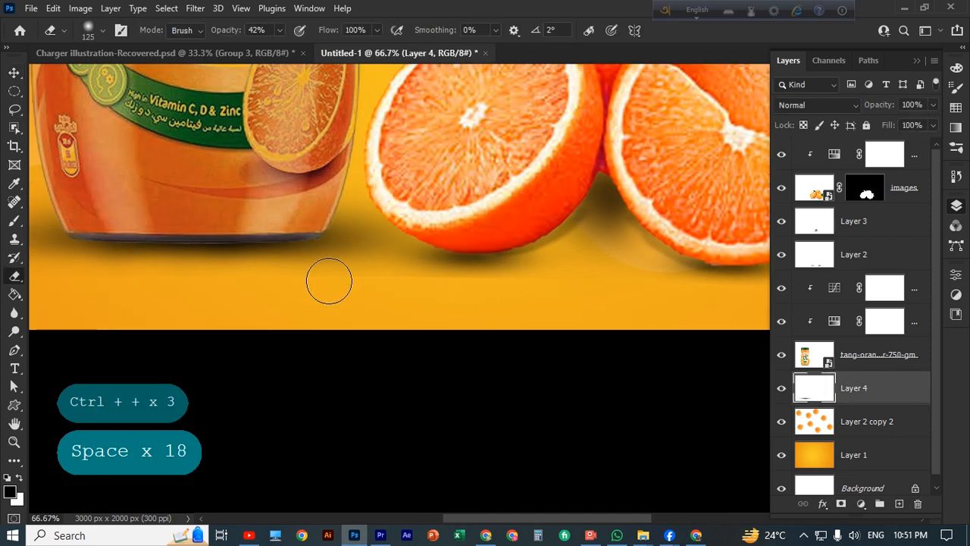
drag(372, 285, 569, 292)
mouse_move(362, 301)
mouse_down()
mouse_move(461, 285)
mouse_move(307, 326)
mouse_up()
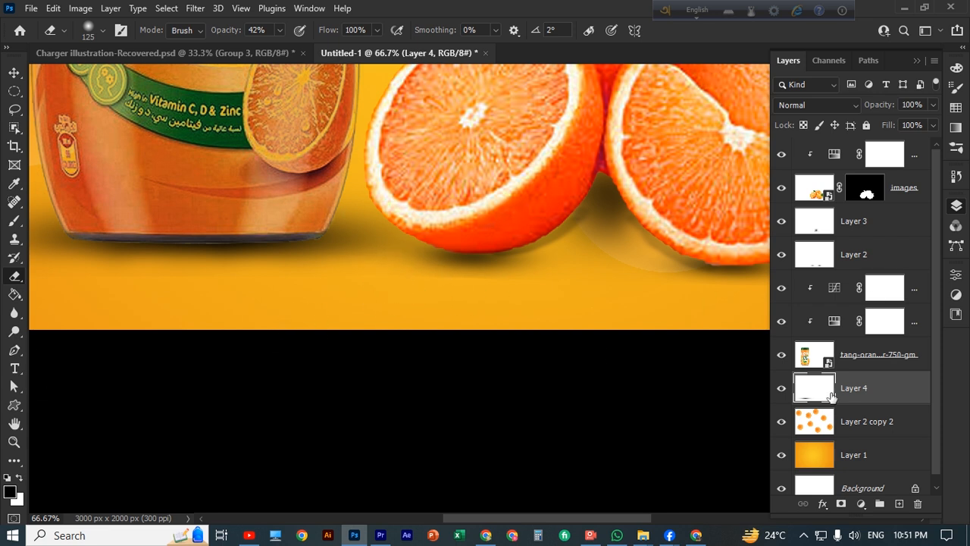
On Layer 3, erase shadow beside the orange's edge with a size 45 eraser
click(897, 222)
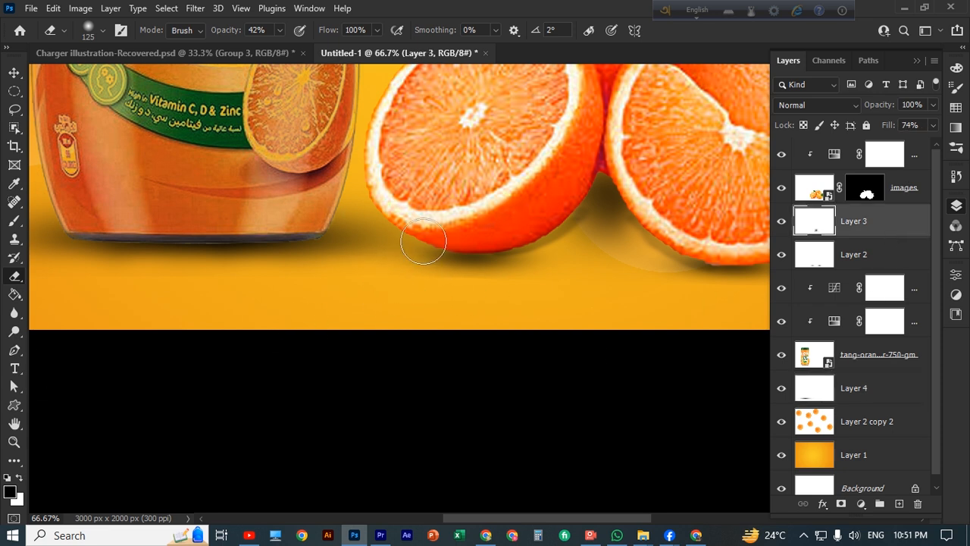
key(bracketleft)
key(bracketleft)
key(bracketleft)
key(bracketleft)
key(bracketleft)
key(bracketleft)
key(bracketleft)
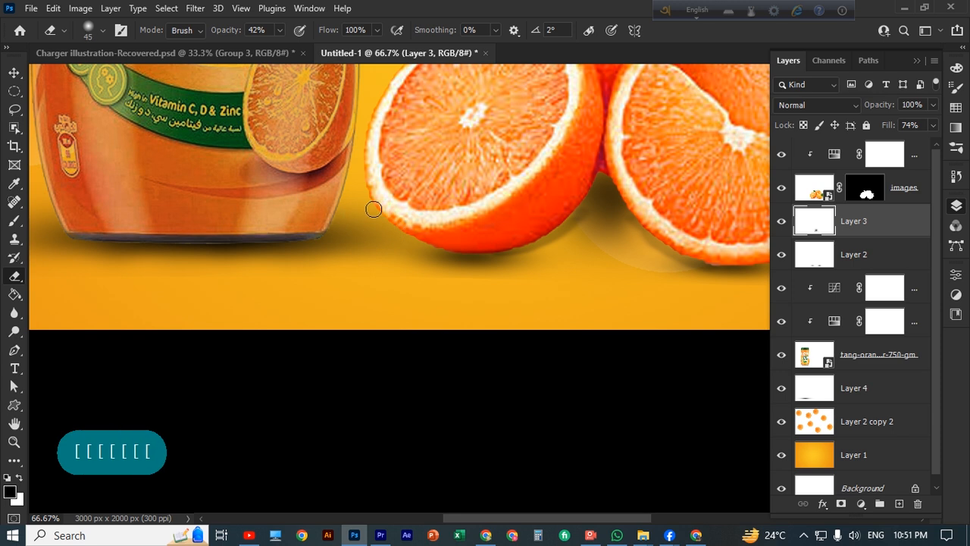
drag(366, 193, 380, 215)
click(875, 215)
Paint a soft 37% opacity shadow under the left orange
click(14, 220)
key(bracketleft)
key(bracketleft)
key(bracketleft)
key(bracketleft)
key(bracketleft)
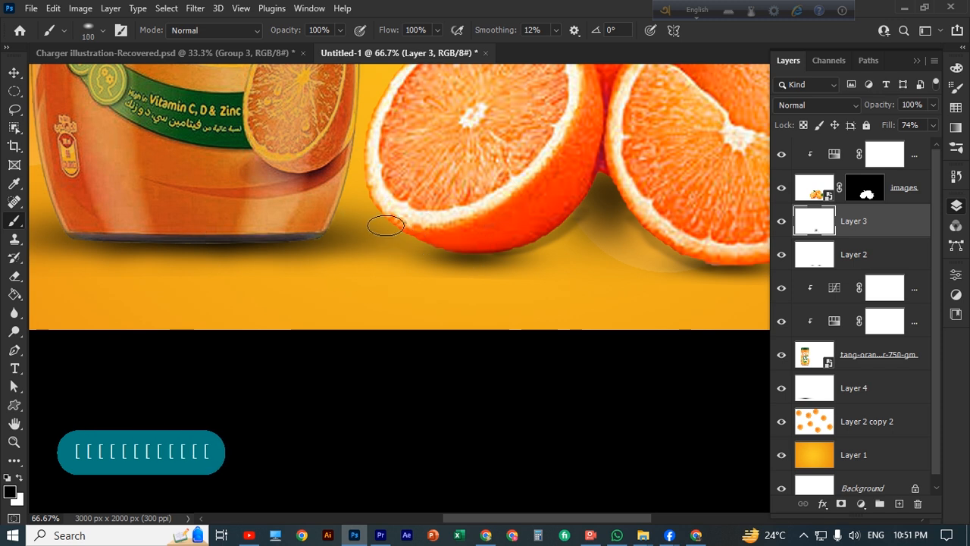
click(386, 226)
key(ctrl+z)
click(340, 30)
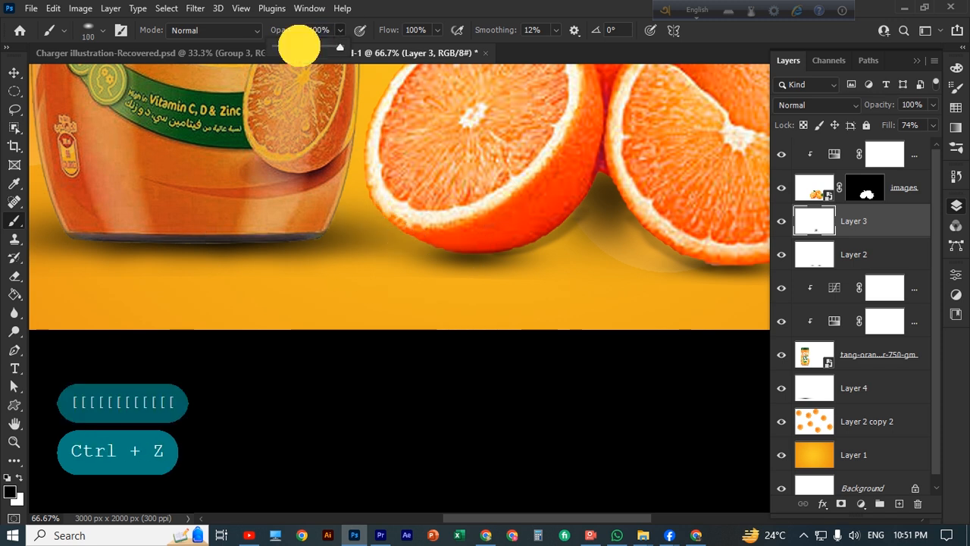
click(299, 45)
drag(375, 212, 432, 241)
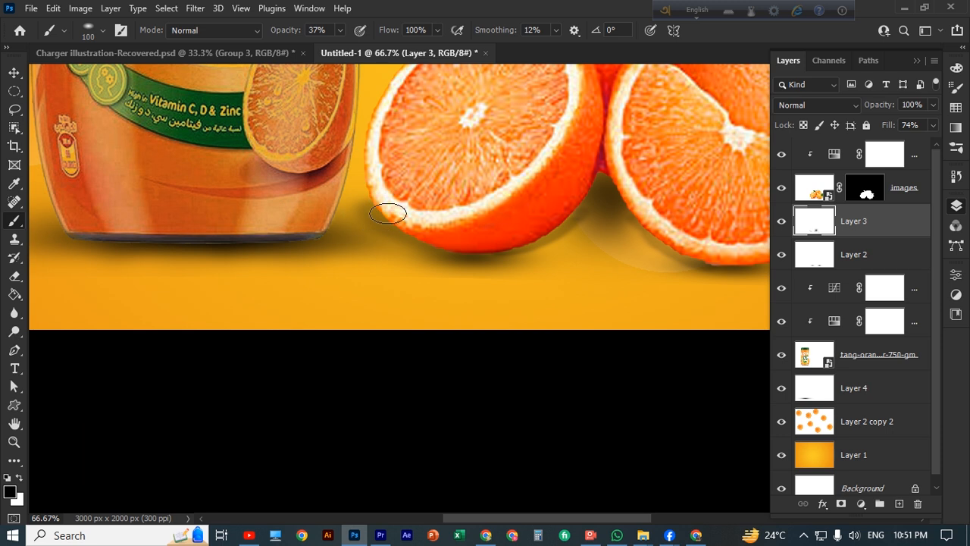
mouse_move(366, 170)
mouse_down()
mouse_move(376, 195)
mouse_move(347, 205)
mouse_move(343, 224)
mouse_up()
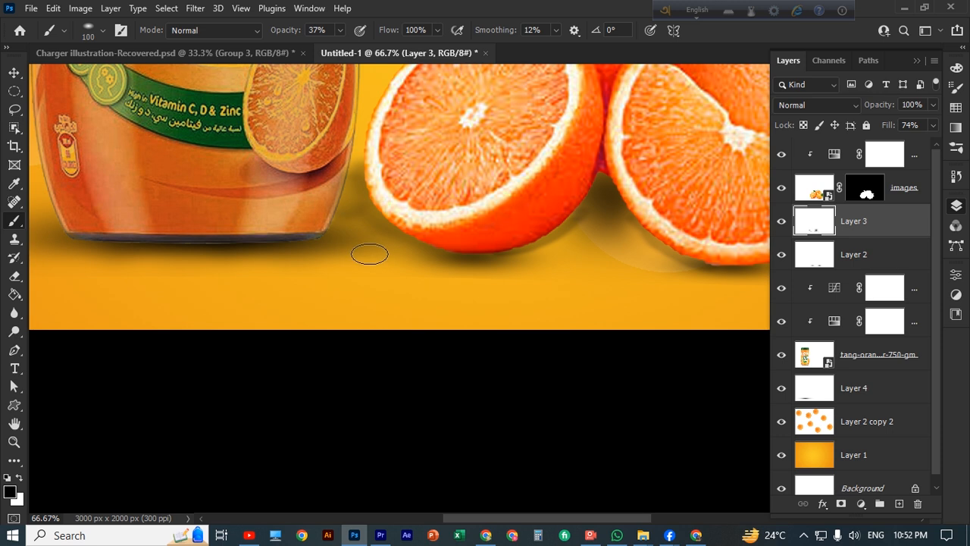
Paint a soft shadow along the jar's right edge with a size 90 brush
key(ctrl+minus)
key(ctrl+minus)
key(ctrl+minus)
key(ctrl+plus)
key(ctrl+plus)
key(ctrl+plus)
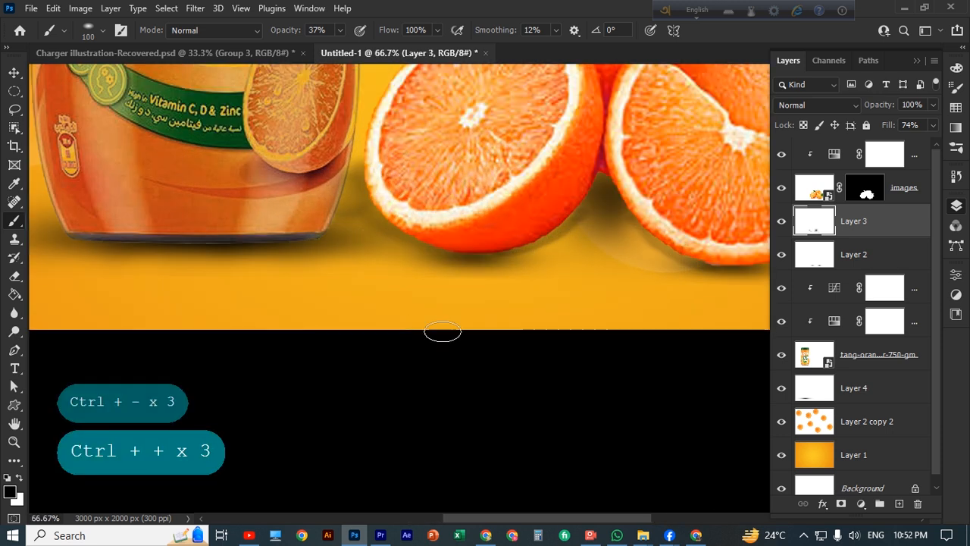
key(ctrl+z)
click(336, 225)
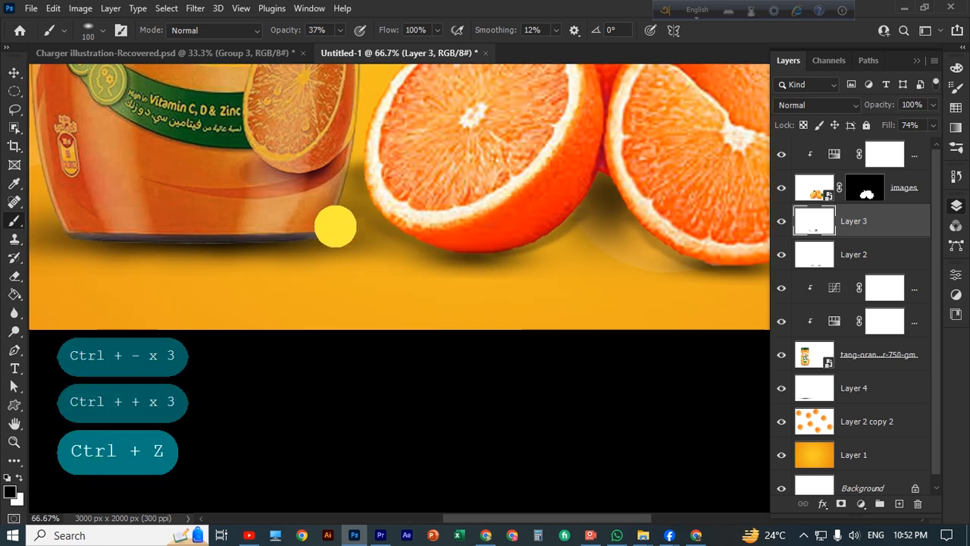
key(ctrl+z)
key(bracketright)
key(bracketright)
key(bracketright)
key(bracketright)
key(bracketright)
key(bracketright)
key(bracketright)
key(bracketright)
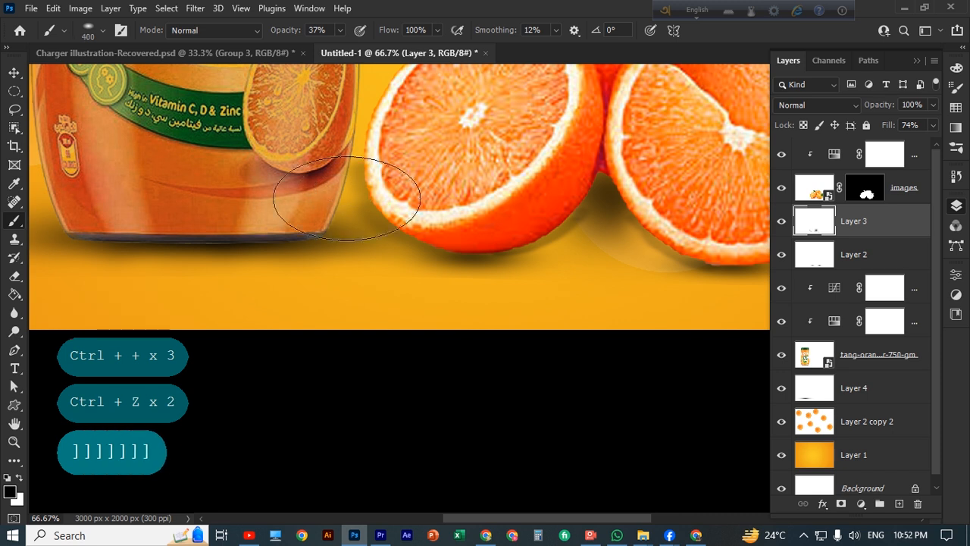
key(ctrl+z)
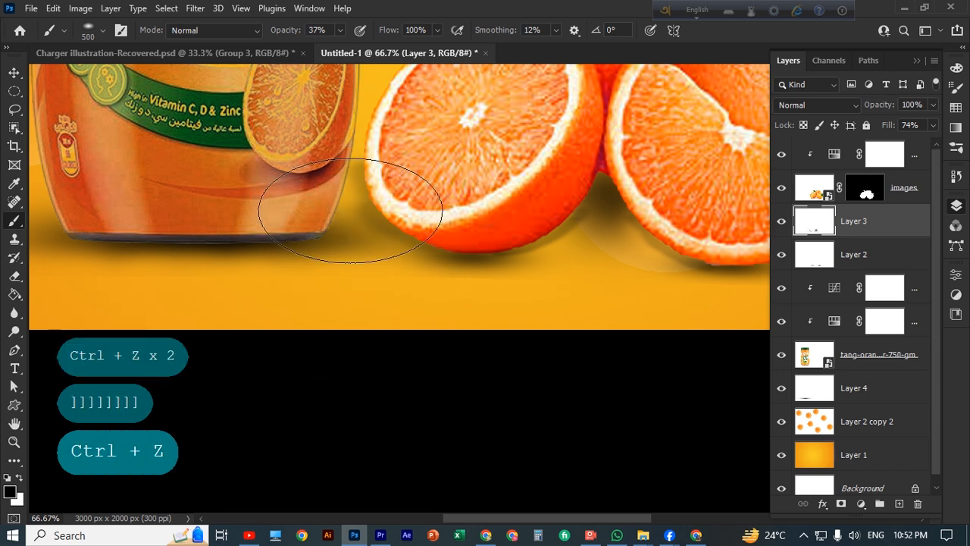
key(bracketleft)
key(bracketleft)
key(bracketleft)
key(bracketleft)
key(bracketleft)
key(bracketleft)
key(bracketleft)
key(bracketleft)
key(bracketleft)
drag(348, 189, 334, 232)
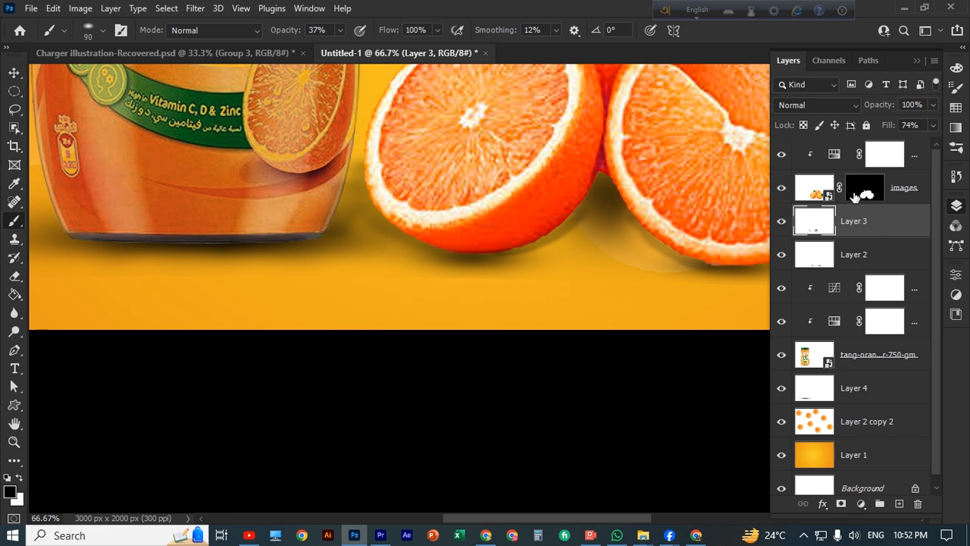
Add a layer mask to the Tang jar layer and touch up its edge with a size 35 brush
click(855, 366)
click(841, 503)
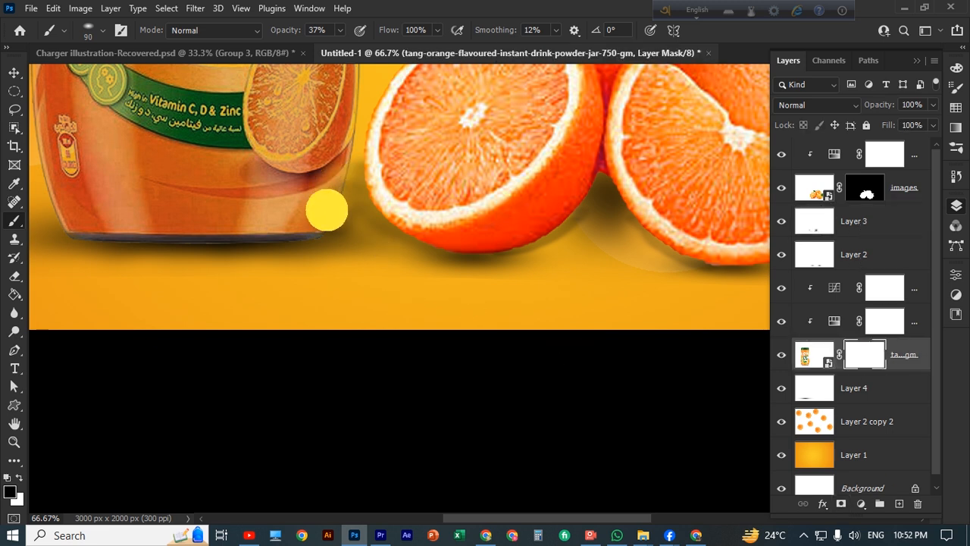
key(ctrl+z)
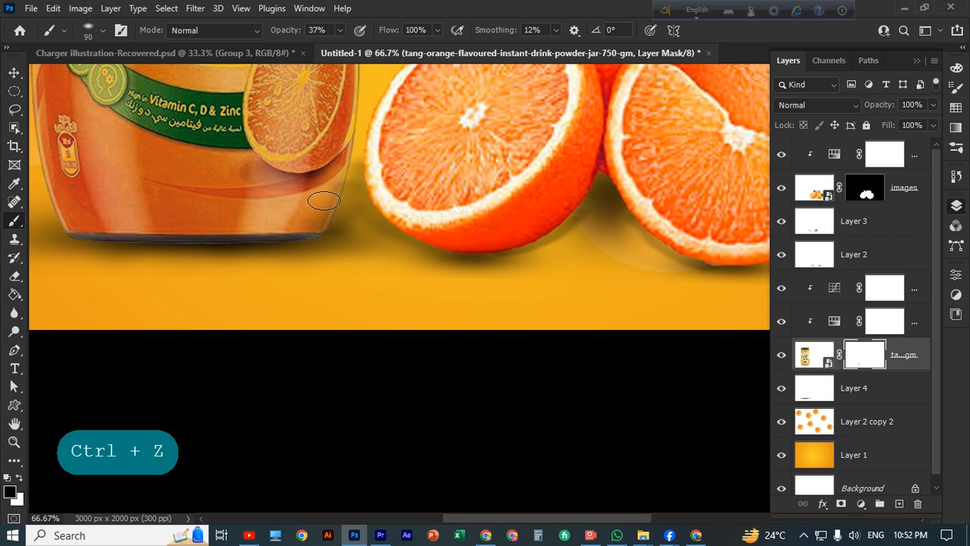
key(bracketleft)
key(bracketleft)
key(bracketleft)
key(bracketleft)
key(bracketleft)
key(bracketleft)
key(bracketleft)
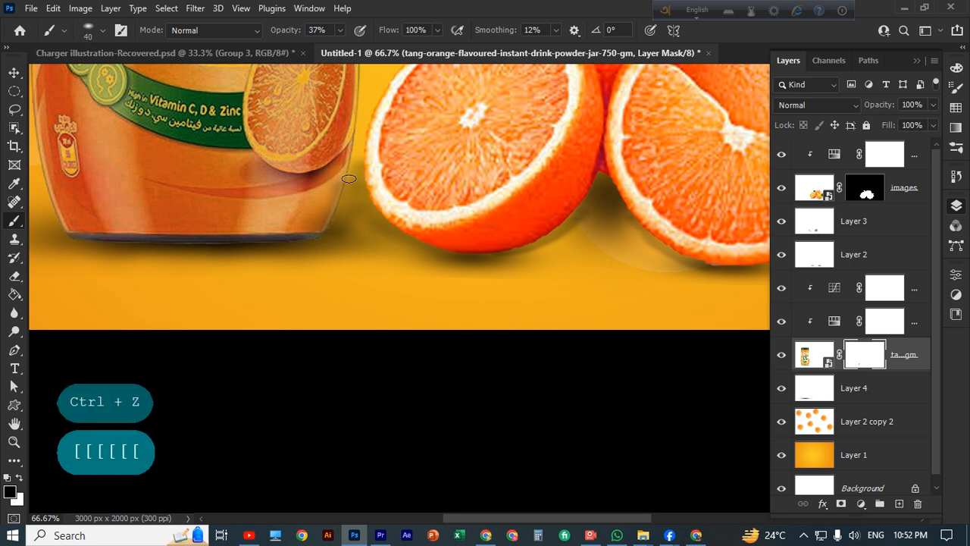
click(341, 188)
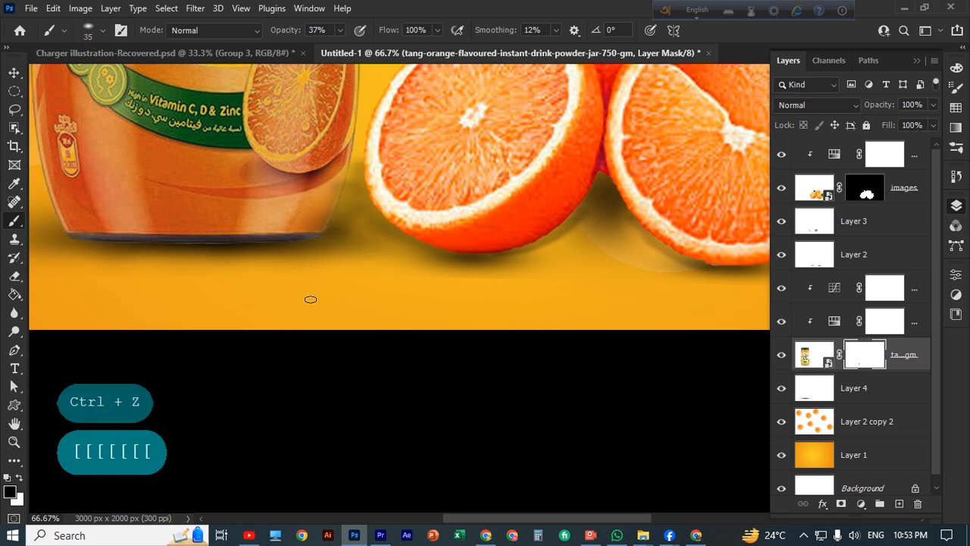
Zoom out to view the whole composition, then zoom back in on the jar and oranges
key(ctrl+minus)
key(ctrl+minus)
key(ctrl+minus)
key(ctrl+minus)
key(ctrl+minus)
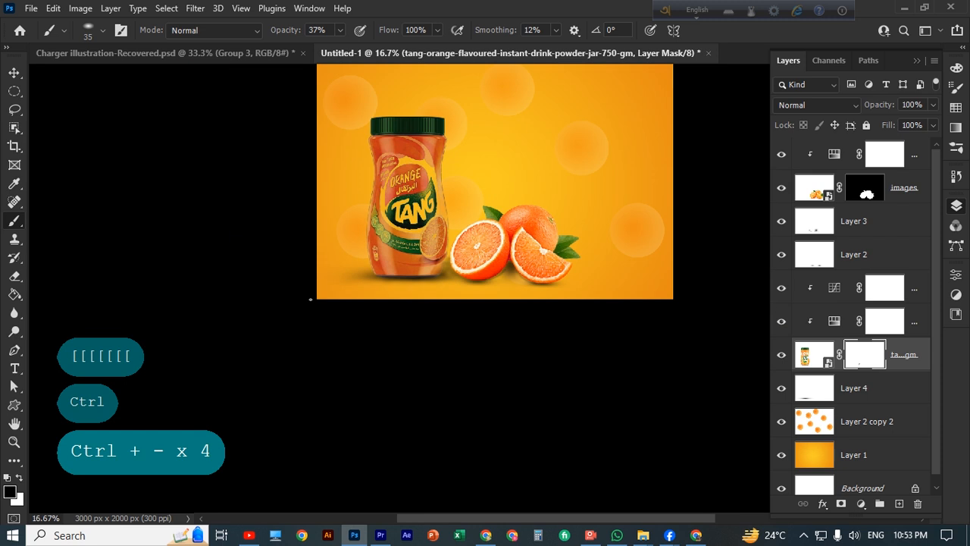
key(ctrl+plus)
drag(438, 176, 512, 309)
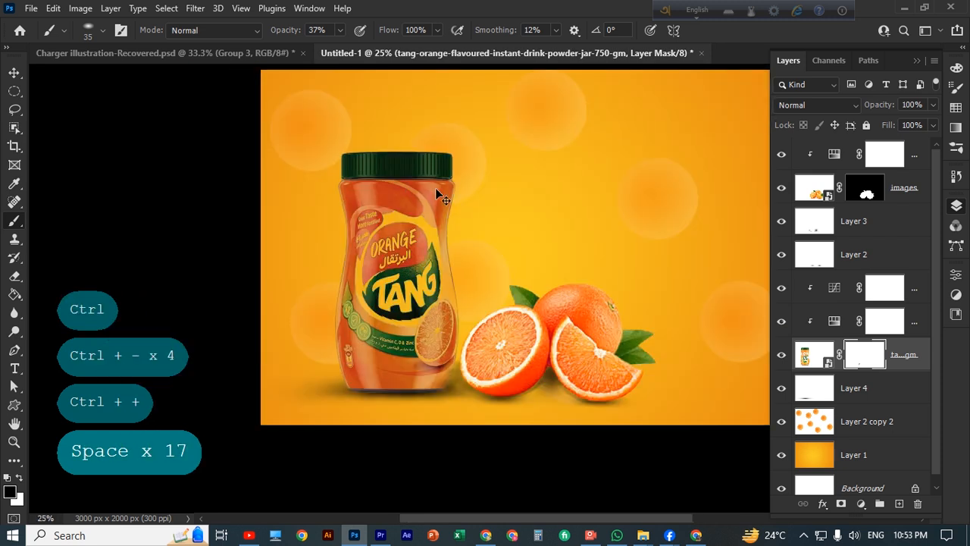
key(ctrl+plus)
key(v)
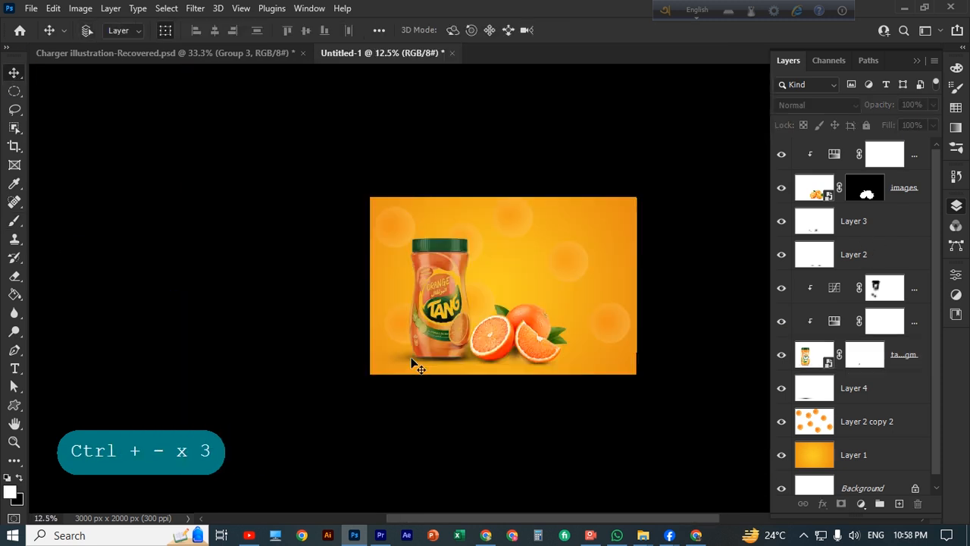
key(ctrl+plus)
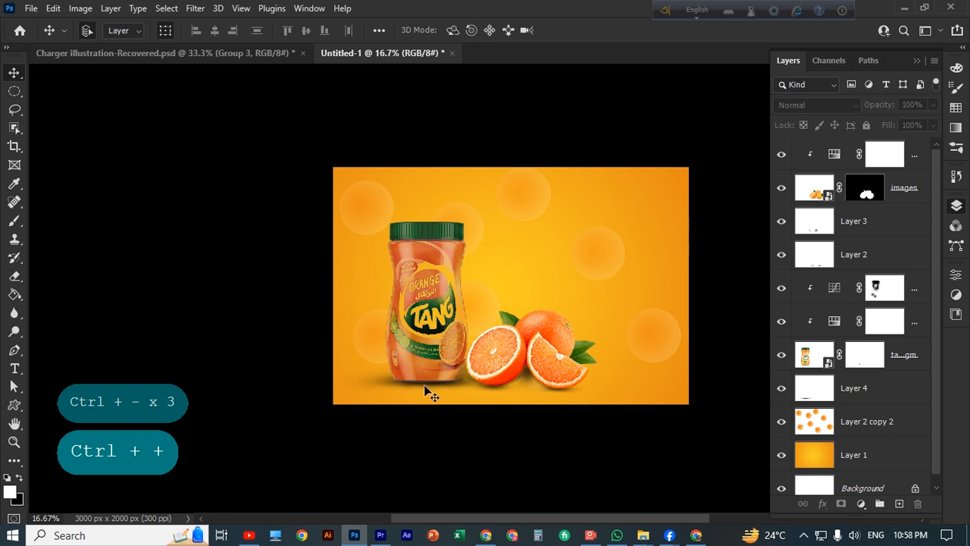
Select the oranges image, Layer 3, Layer 2 and the top adjustment layer together
click(425, 383)
scroll(425, 383, down, 1)
click(495, 433)
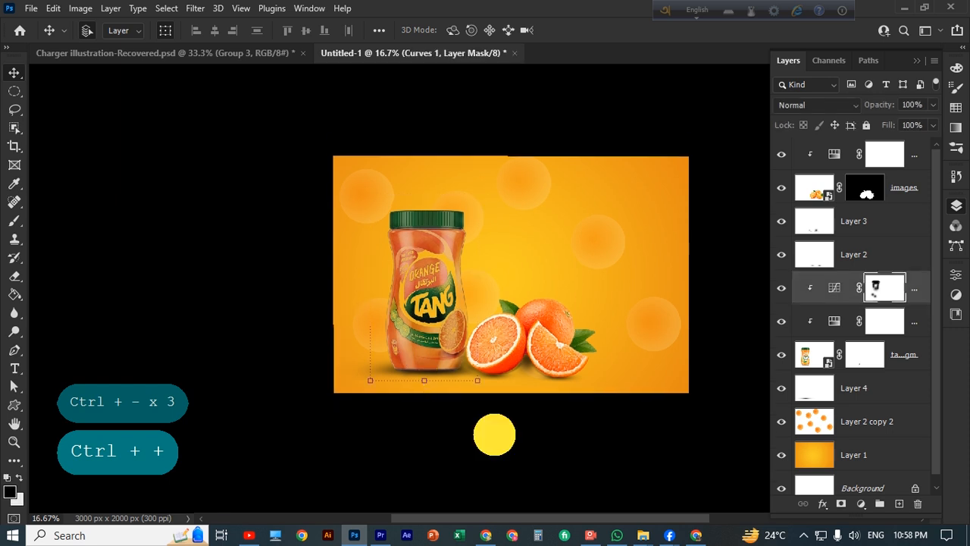
click(548, 361)
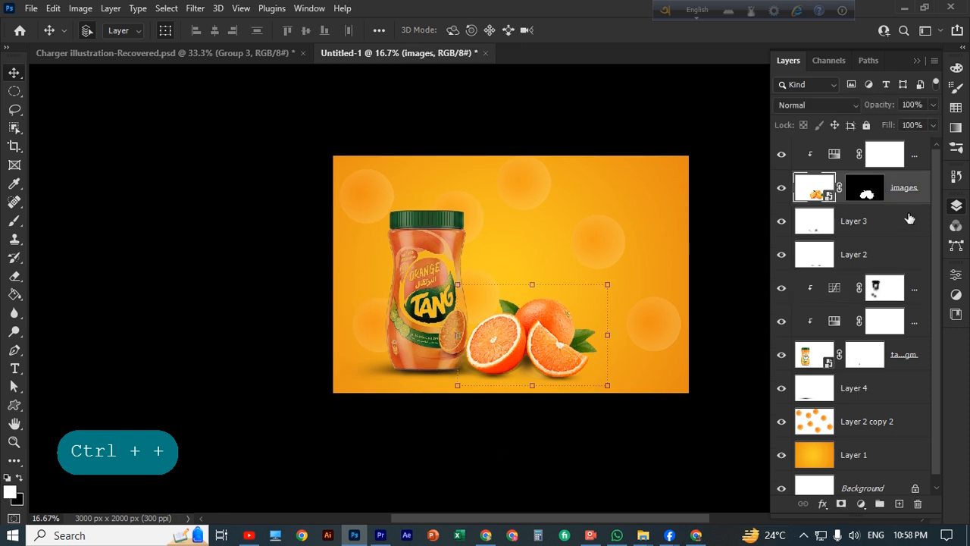
shift+click(881, 233)
shift+click(887, 260)
shift+click(915, 159)
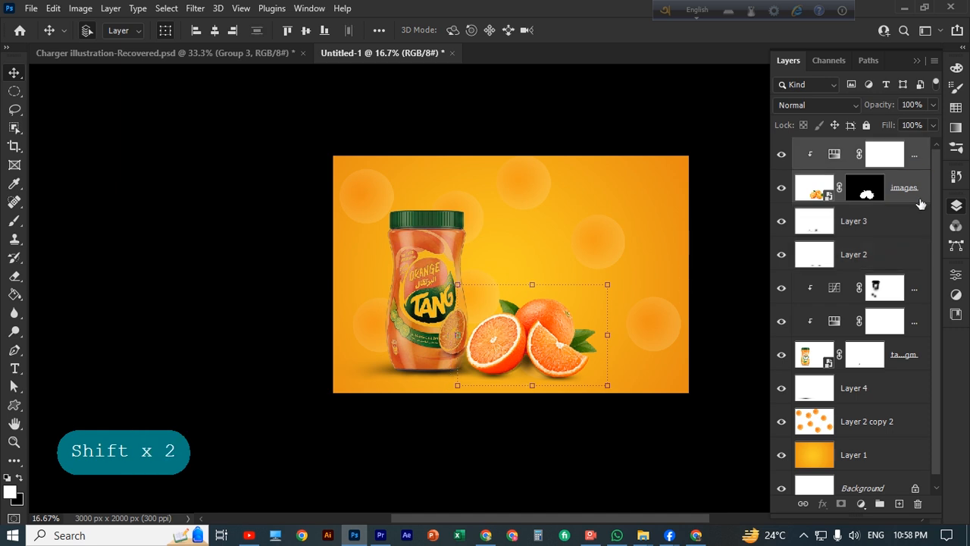
shift+click(896, 257)
Merge the top Hue/Saturation layer down through Layer 2 with Ctrl+E, then select the jar
click(915, 154)
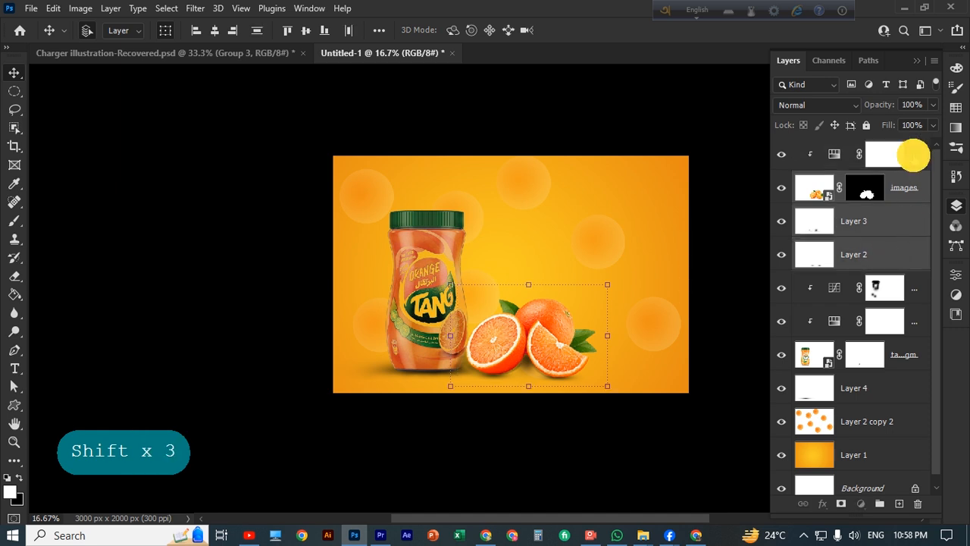
shift+click(908, 263)
key(ctrl+e)
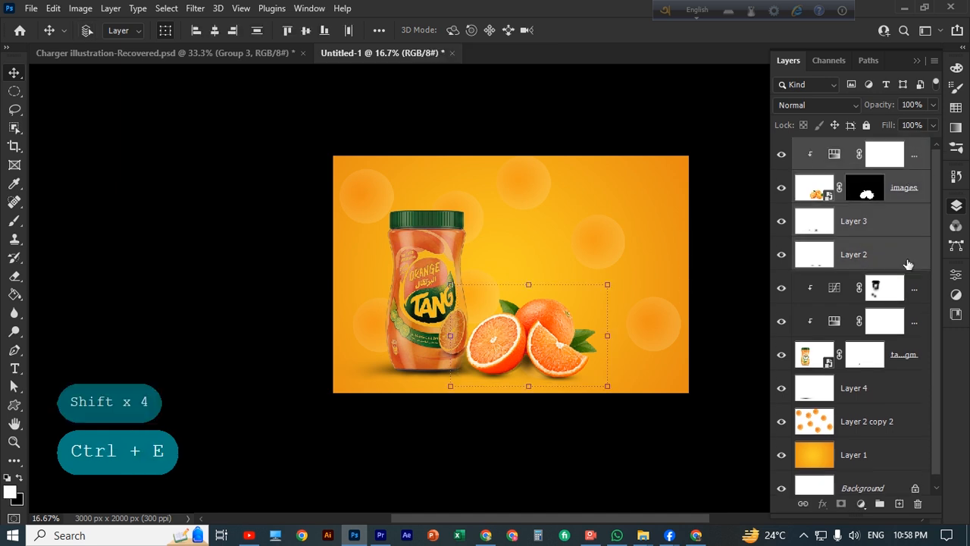
scroll(556, 360, up, 1)
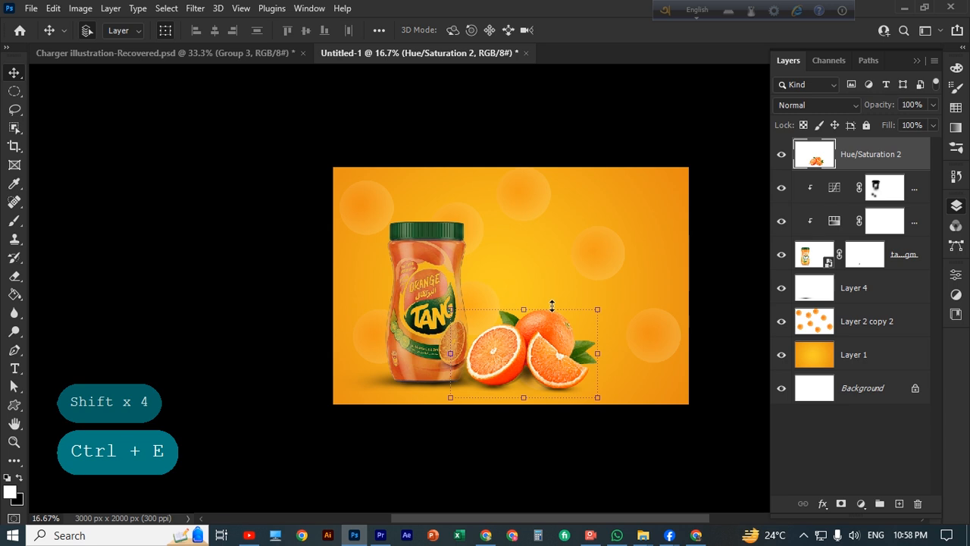
click(447, 291)
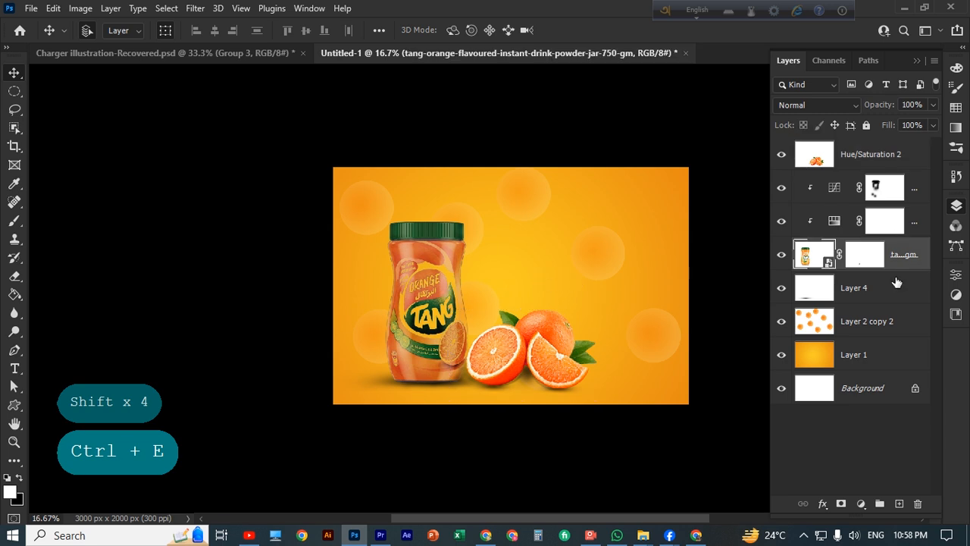
scroll(489, 306, down, 3)
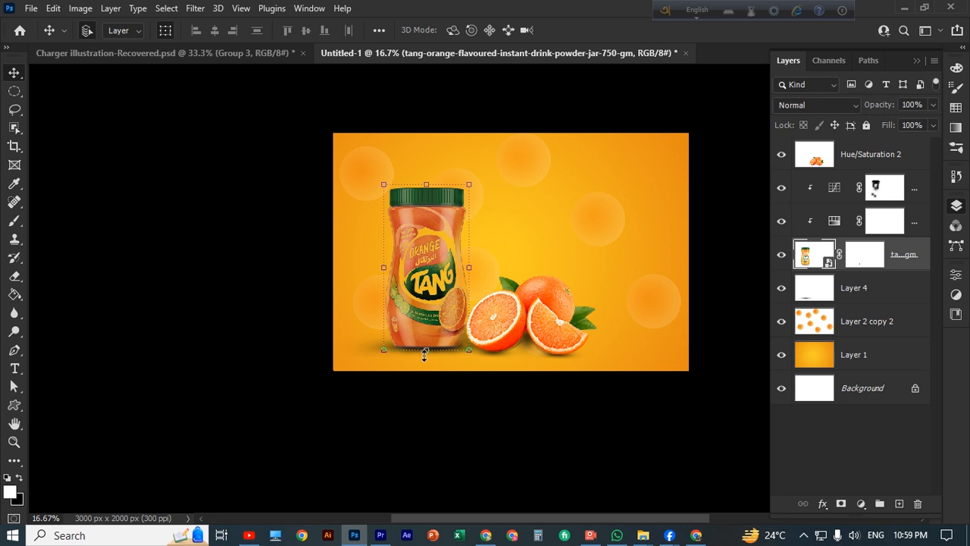
Peek into the jar's smart object, undo, and return to the Untitled-1 composite
double_click(827, 262)
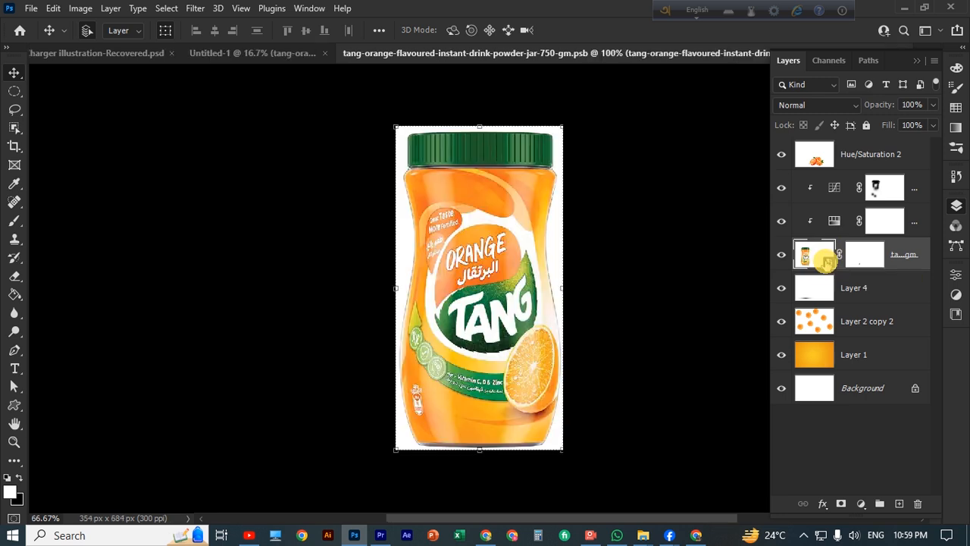
key(ctrl+z)
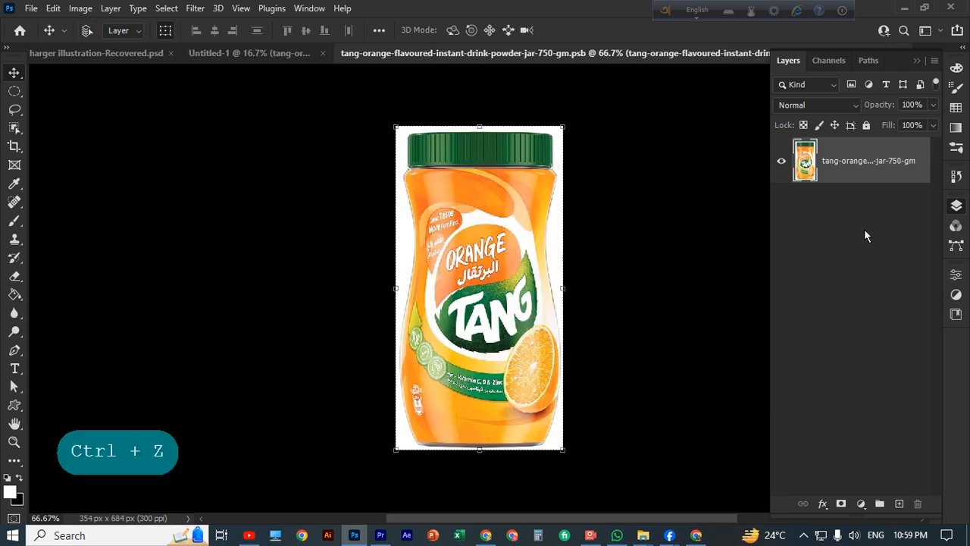
click(275, 54)
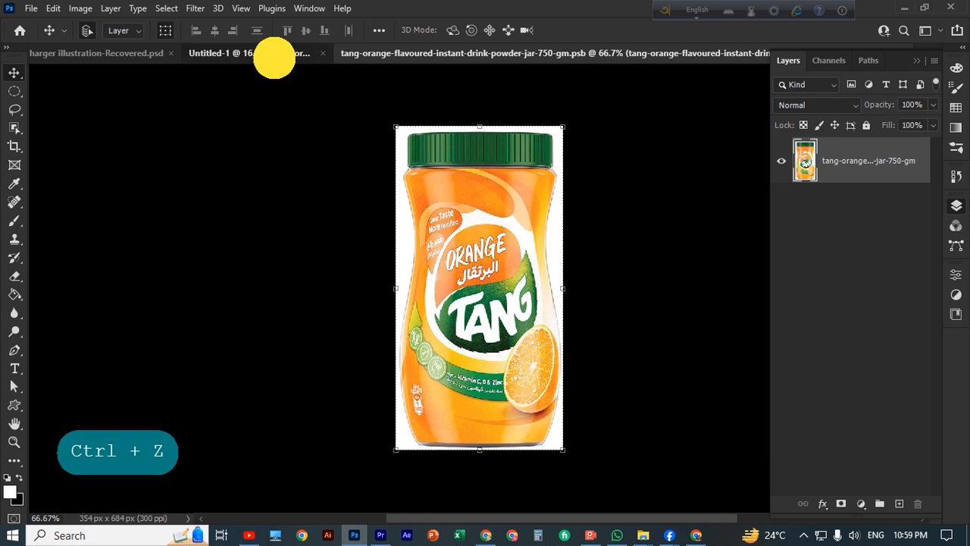
click(558, 425)
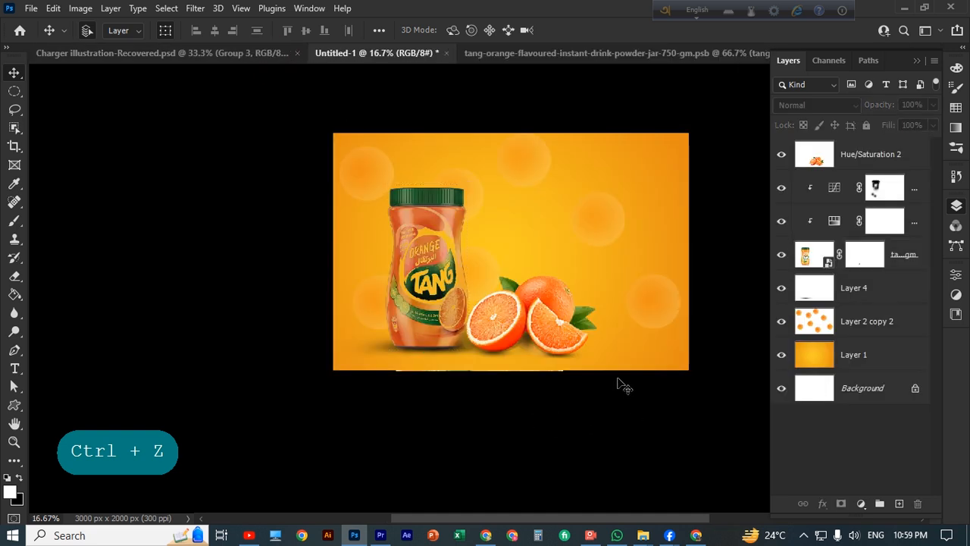
Nudge the oranges slightly beside the jar, then select the orange background layer
scroll(617, 379, down, 1)
scroll(592, 373, up, 2)
mouse_move(554, 337)
mouse_down()
mouse_move(570, 345)
mouse_move(554, 296)
mouse_move(564, 341)
mouse_move(553, 340)
mouse_move(558, 349)
mouse_up()
click(641, 340)
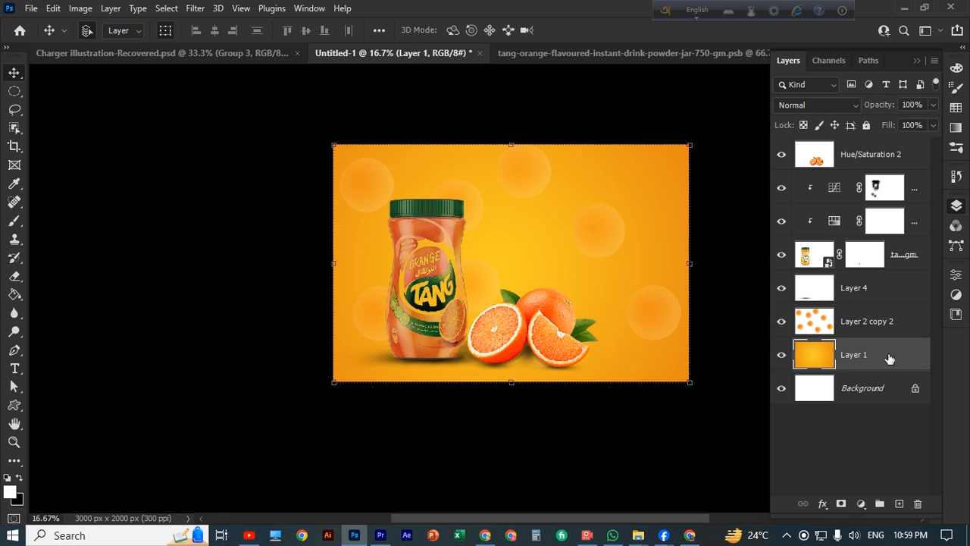
scroll(705, 379, up, 1)
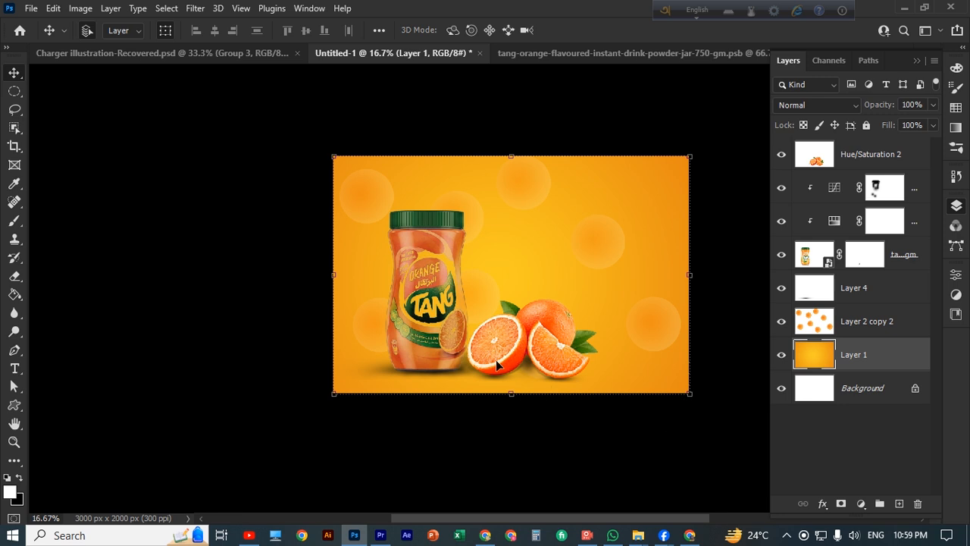
scroll(498, 352, up, 1)
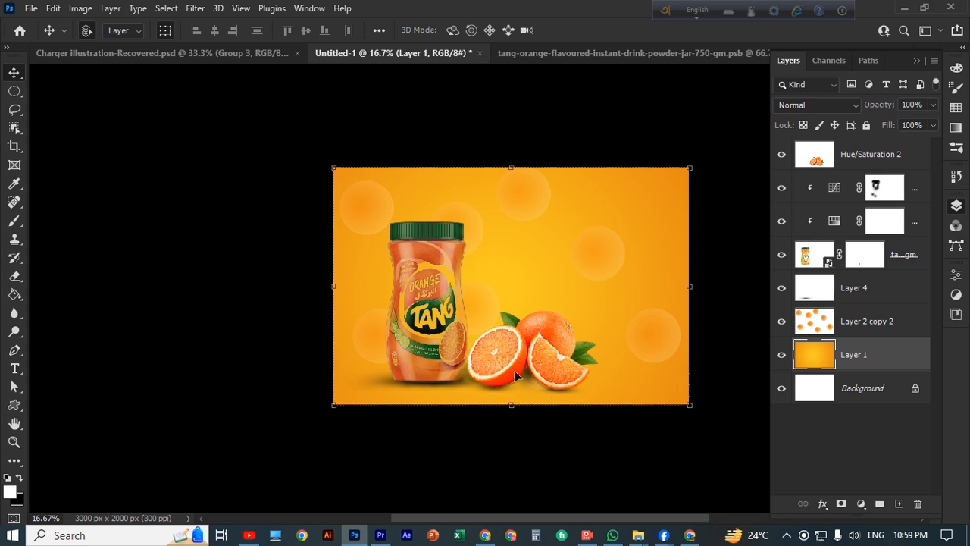
Add a 'Tang' text layer to the right of the jar near the top
click(13, 371)
click(75, 371)
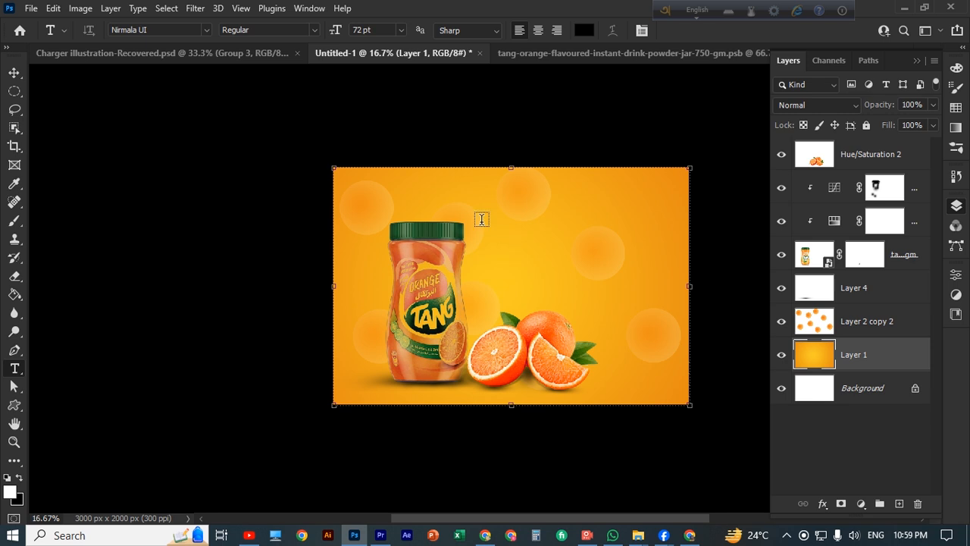
click(514, 242)
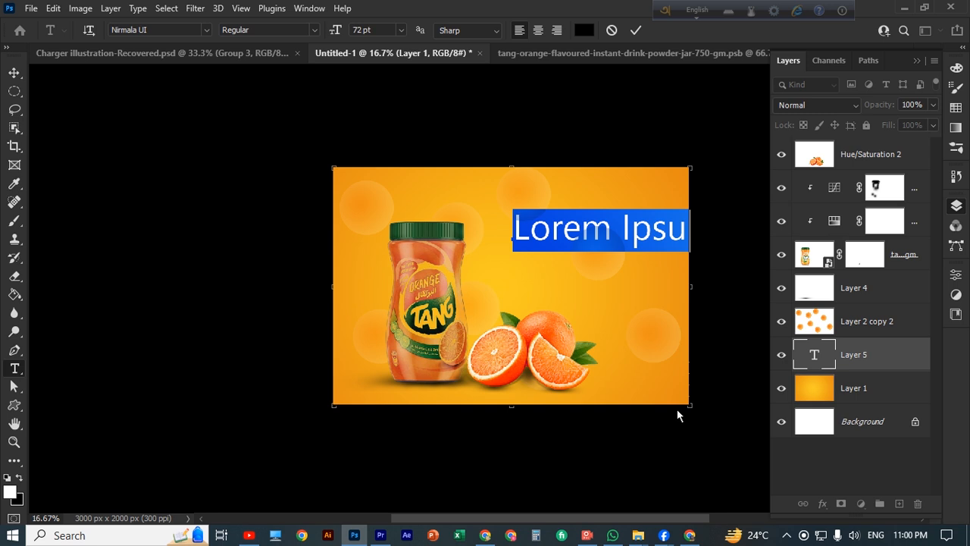
text(ga)
key(BackSpace)
key(BackSpace)
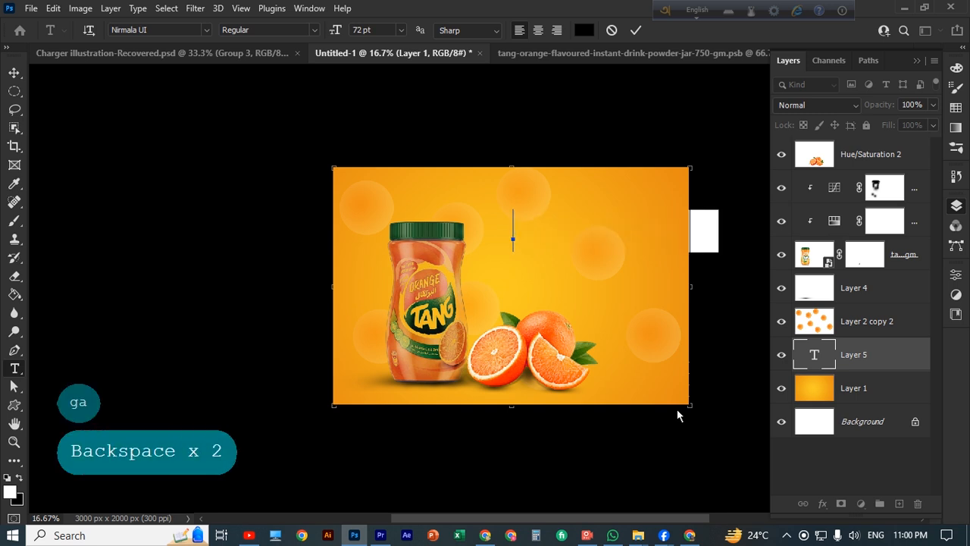
text(Tang)
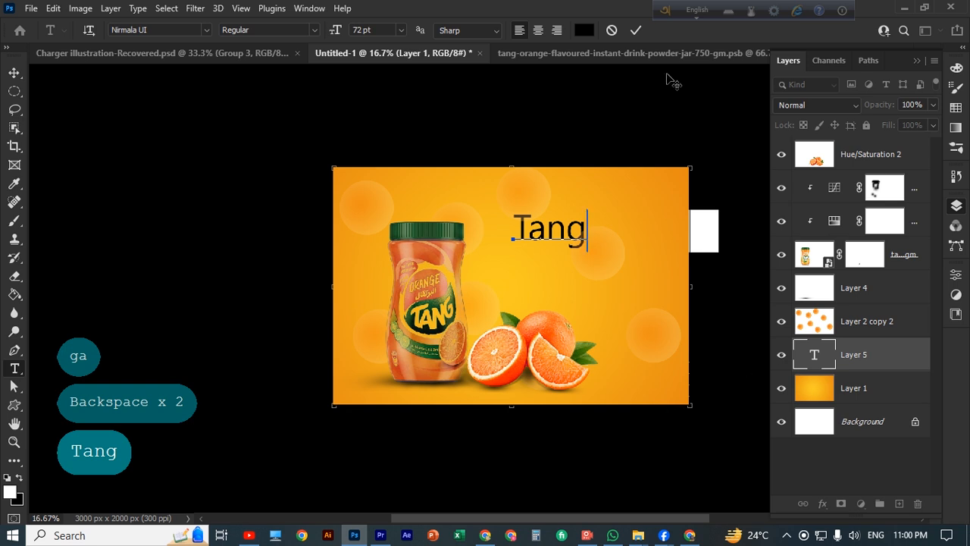
click(636, 30)
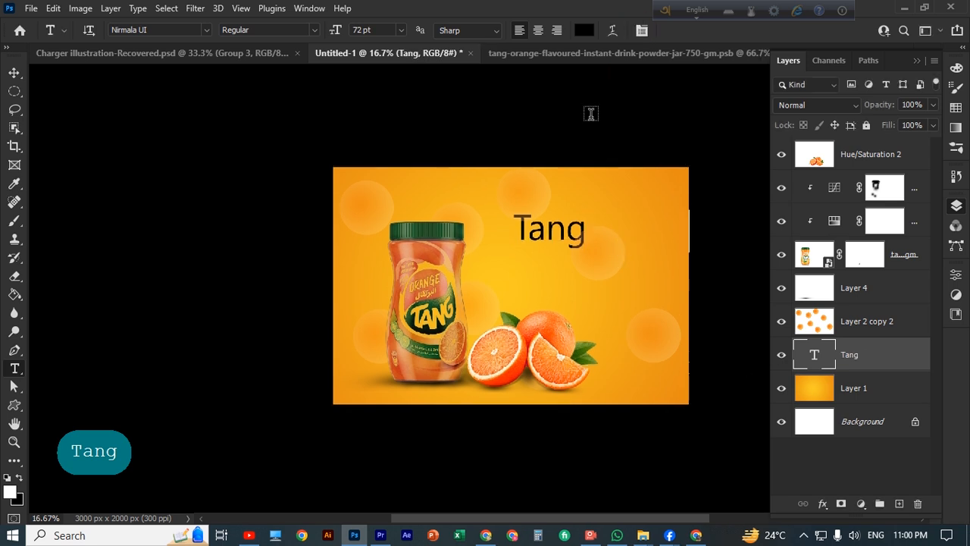
Set the Tang text colour to pale yellow-green e7f991
key(v)
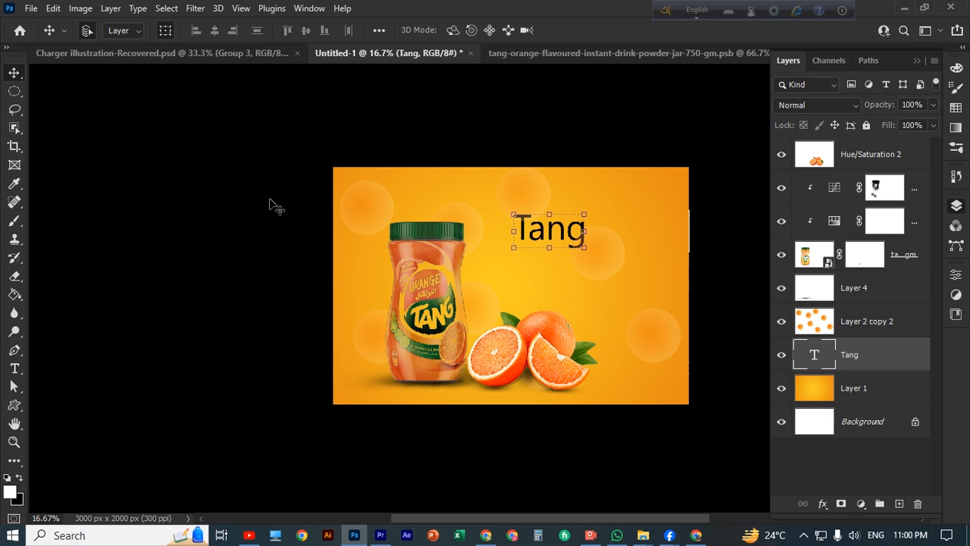
click(15, 370)
click(588, 30)
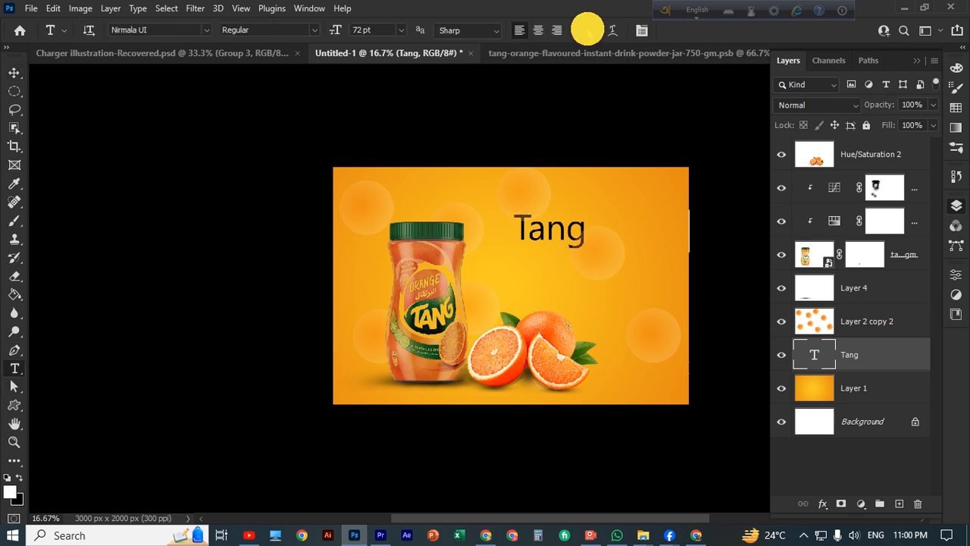
drag(785, 407, 785, 423)
click(766, 281)
drag(765, 281, 803, 271)
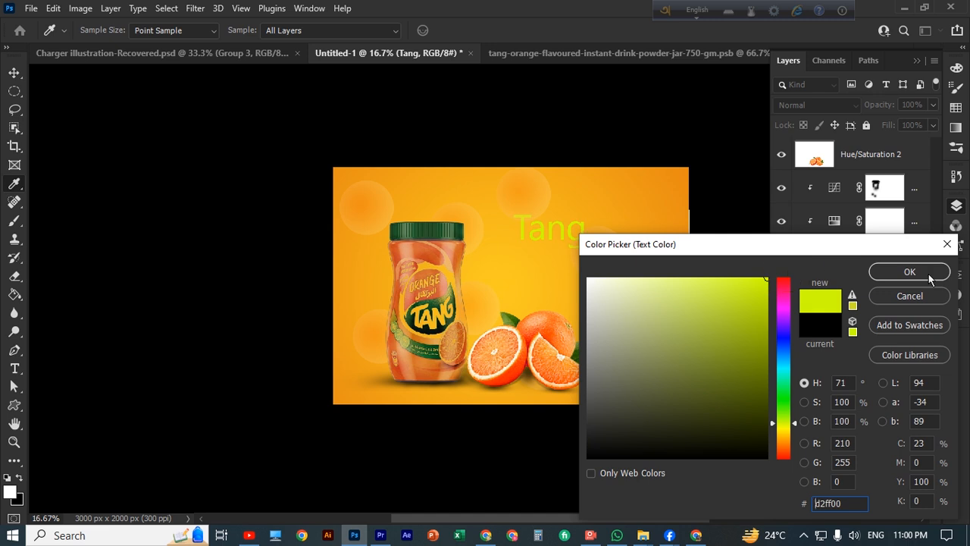
click(671, 288)
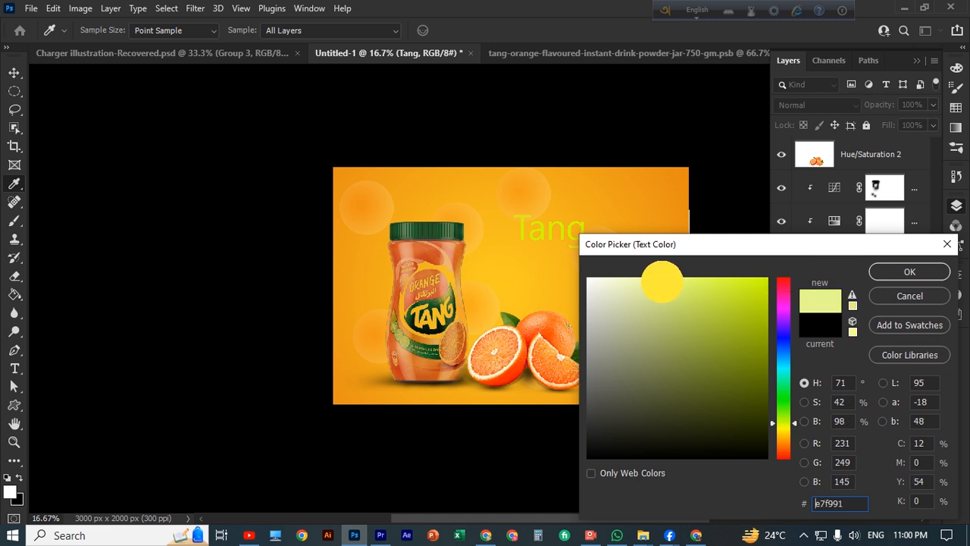
click(909, 272)
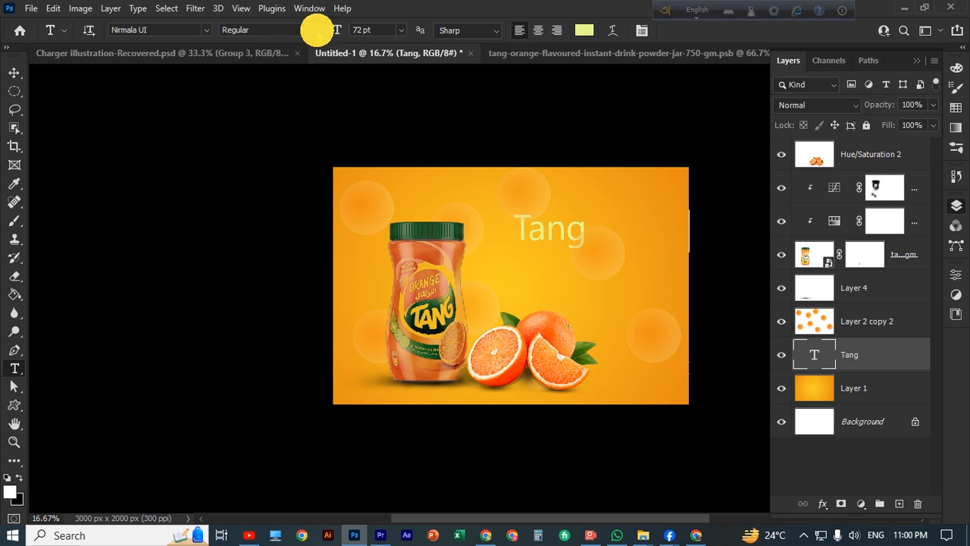
Keep the Tang text at 72 pt and set its font style to Bold
click(15, 72)
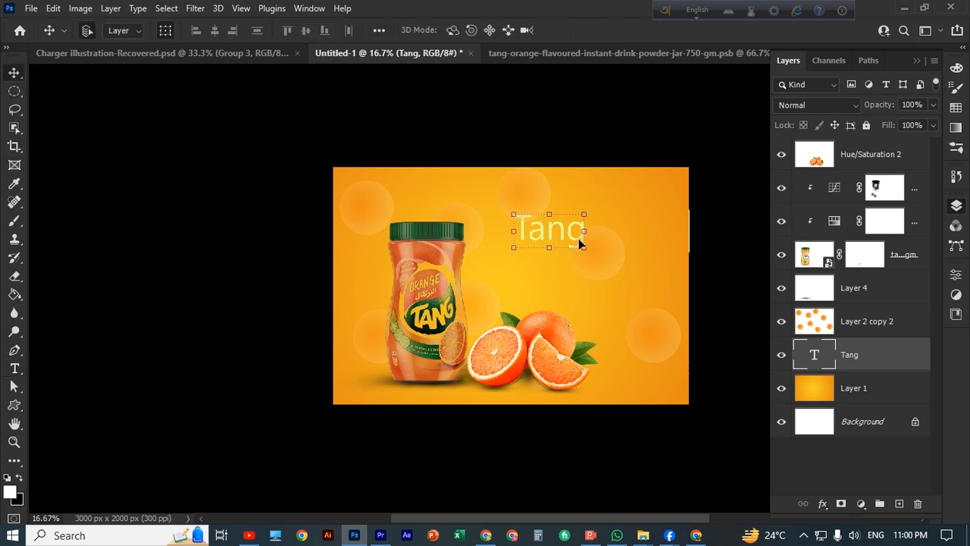
click(14, 368)
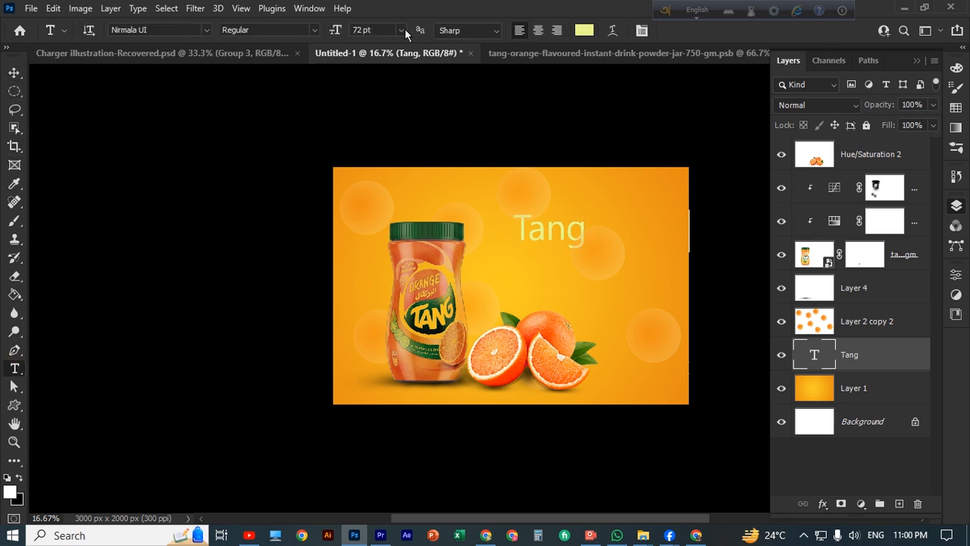
click(401, 31)
click(322, 35)
click(317, 32)
click(287, 65)
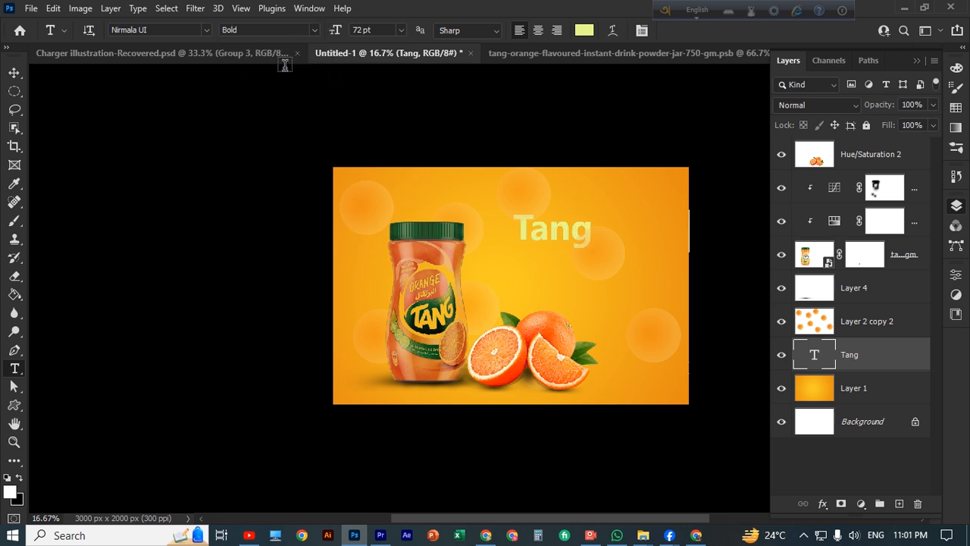
Scale the Tang headline to 170% and move its layer under Hue/Saturation 2
key(v)
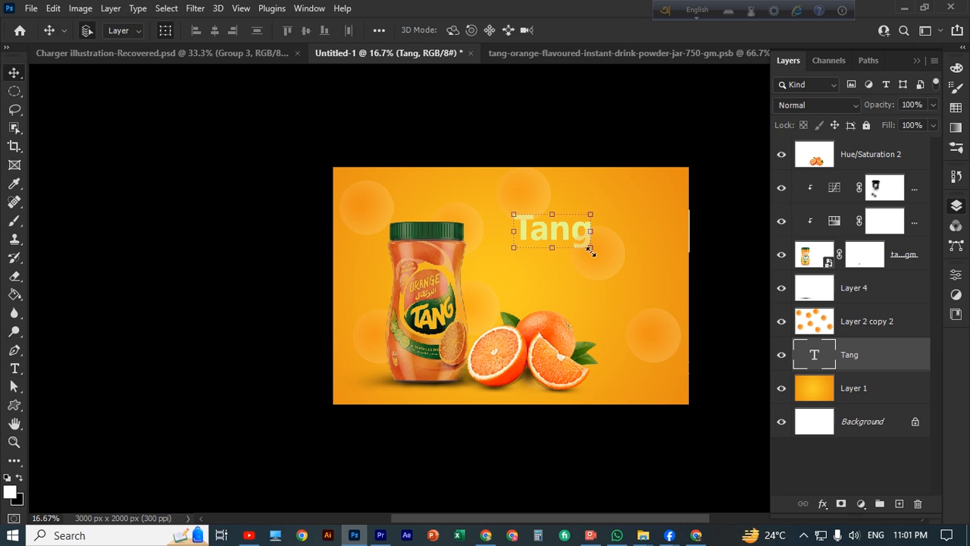
drag(590, 248, 649, 282)
drag(889, 357, 887, 163)
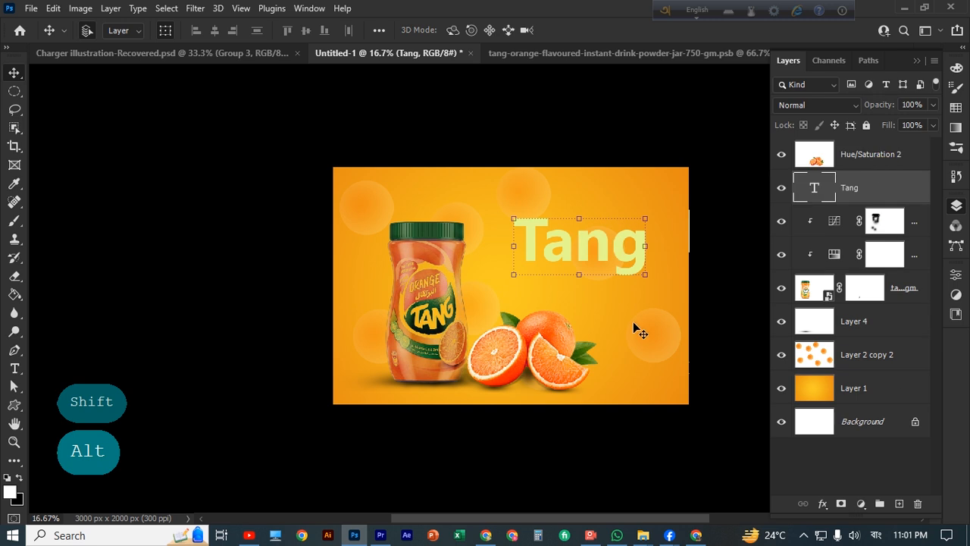
drag(607, 248, 590, 265)
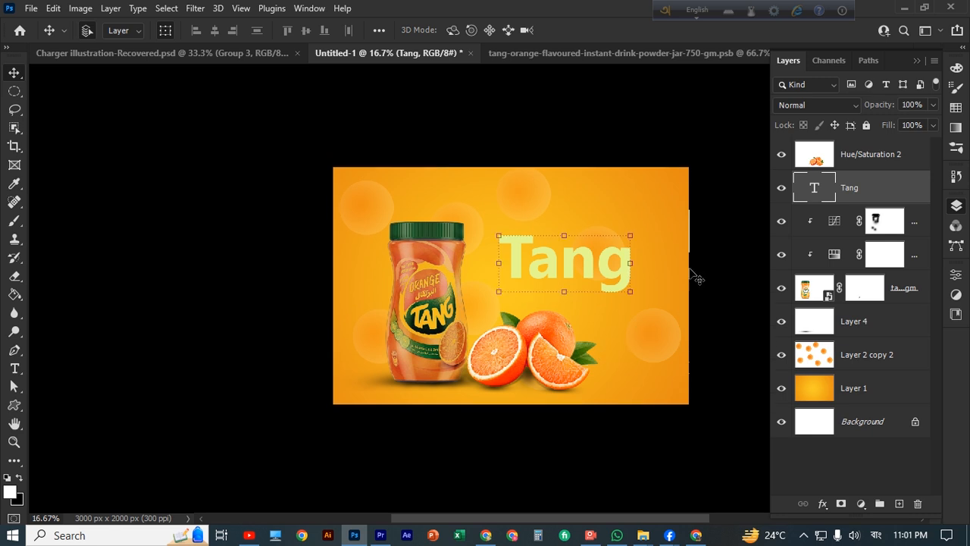
click(724, 258)
scroll(724, 257, down, 1)
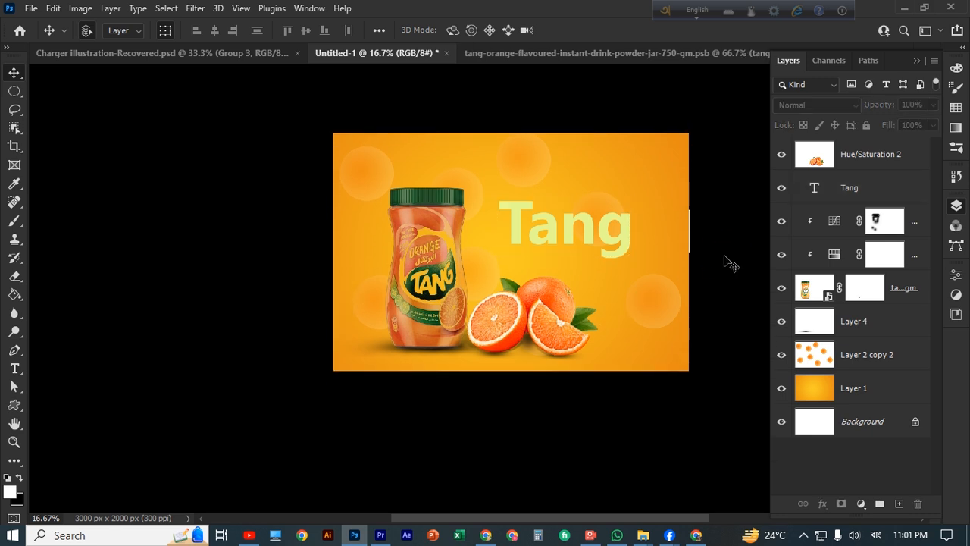
Recolour the Tang text to orange d56637 sampled from the jar
click(584, 231)
click(17, 373)
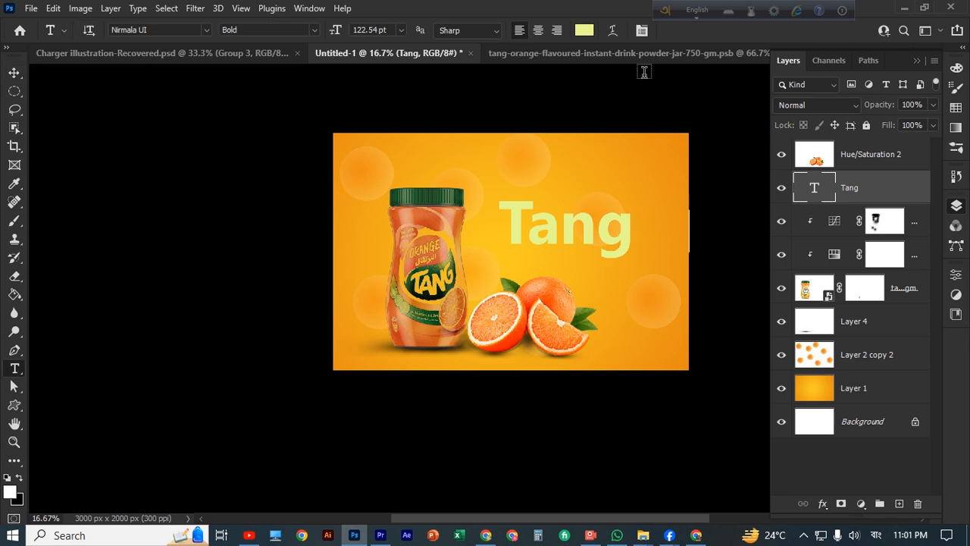
click(589, 30)
click(422, 214)
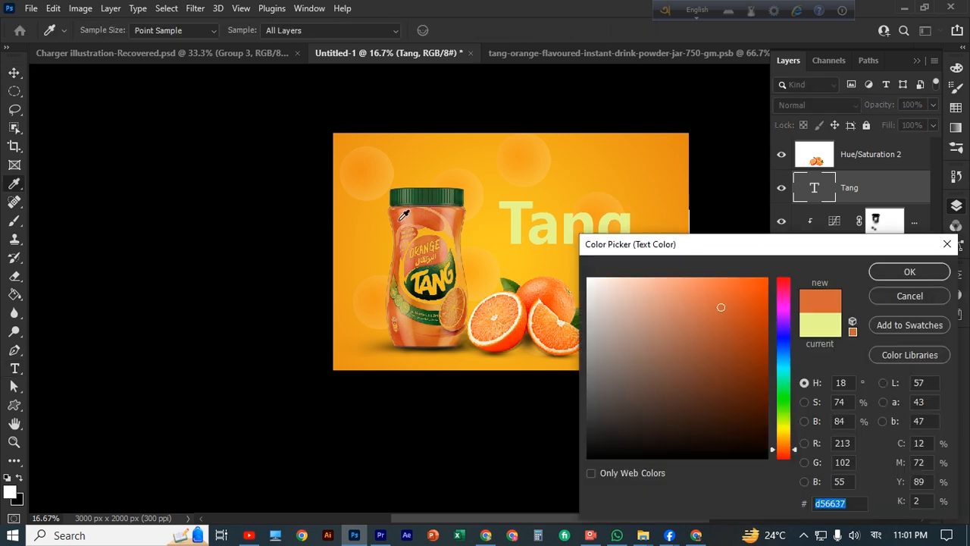
click(910, 272)
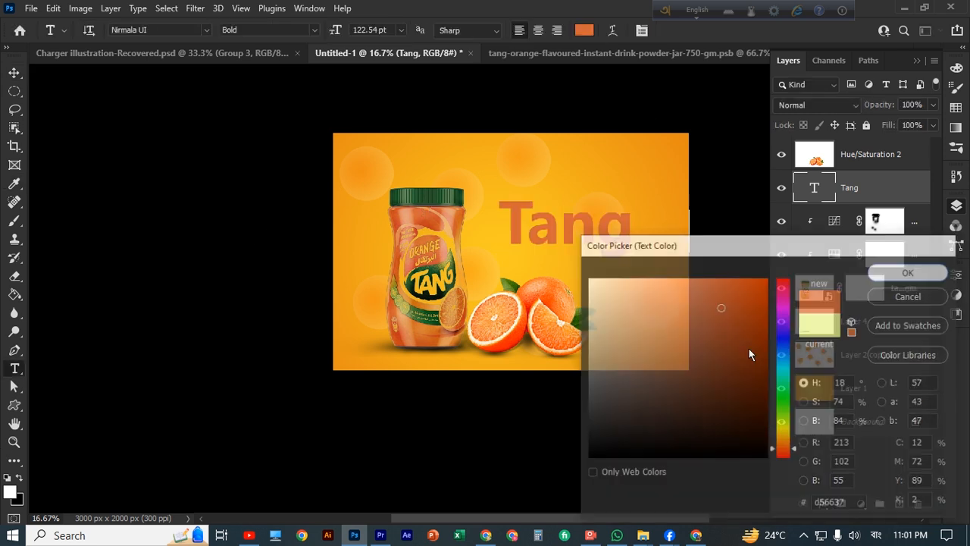
key(v)
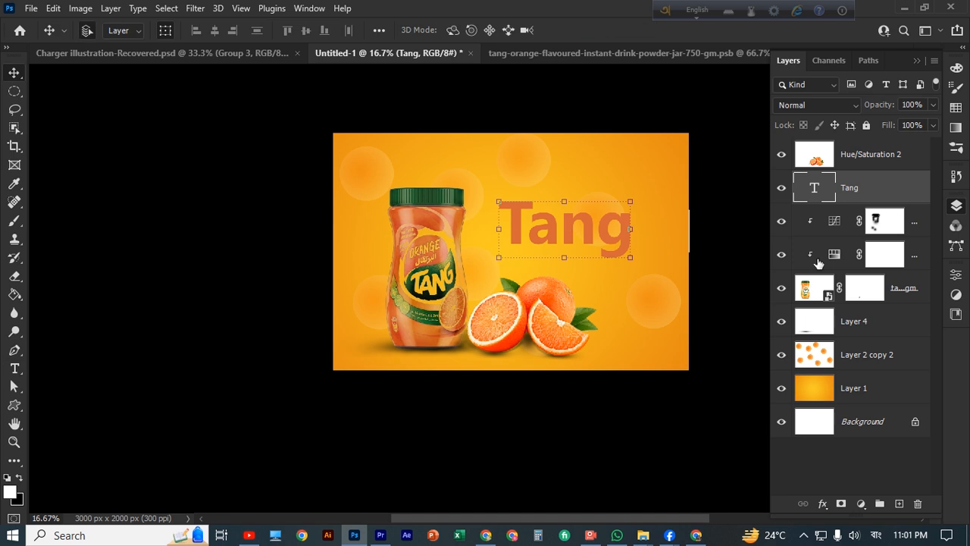
Open Tang's Layer Style dialog and arrange it beside the visible headline
double_click(921, 189)
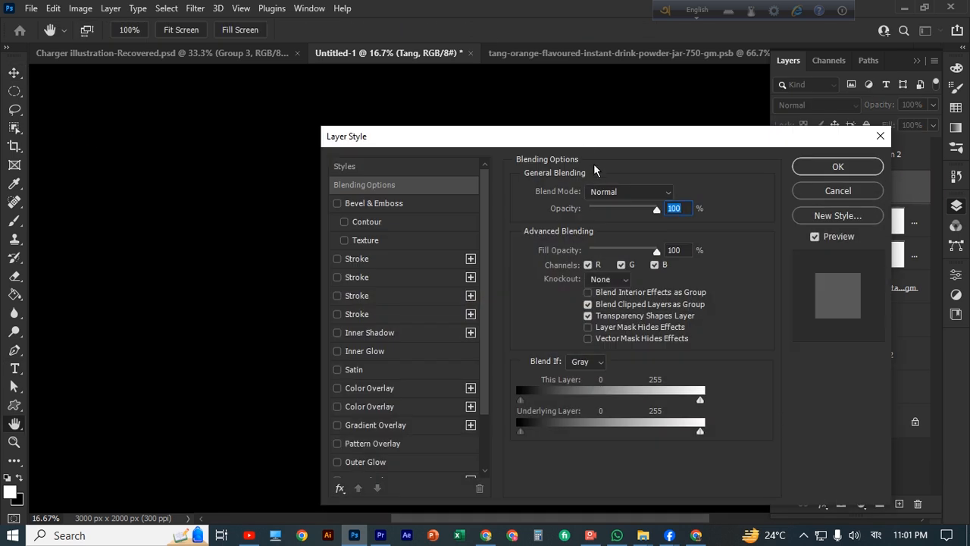
drag(585, 136, 877, 72)
key(space)
drag(611, 295, 491, 297)
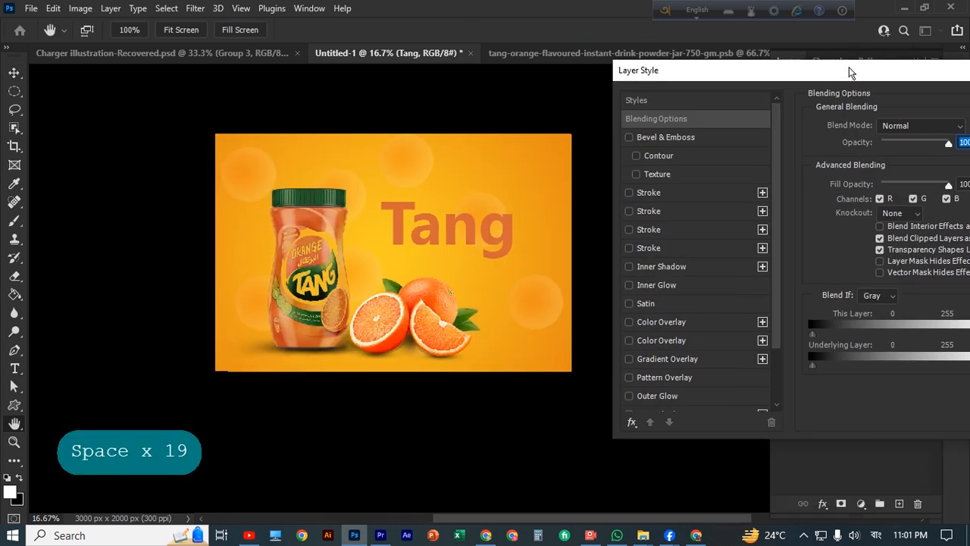
drag(848, 72, 785, 68)
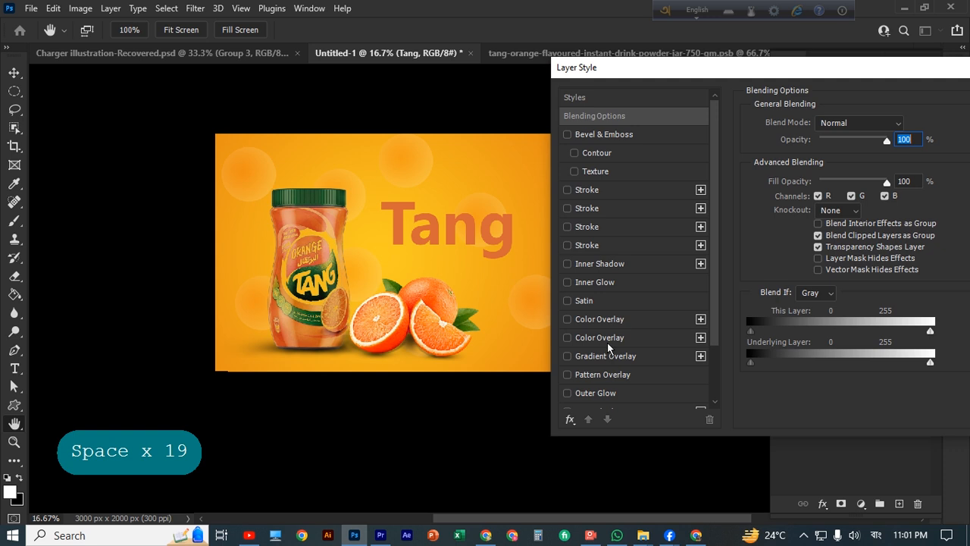
scroll(607, 342, down, 2)
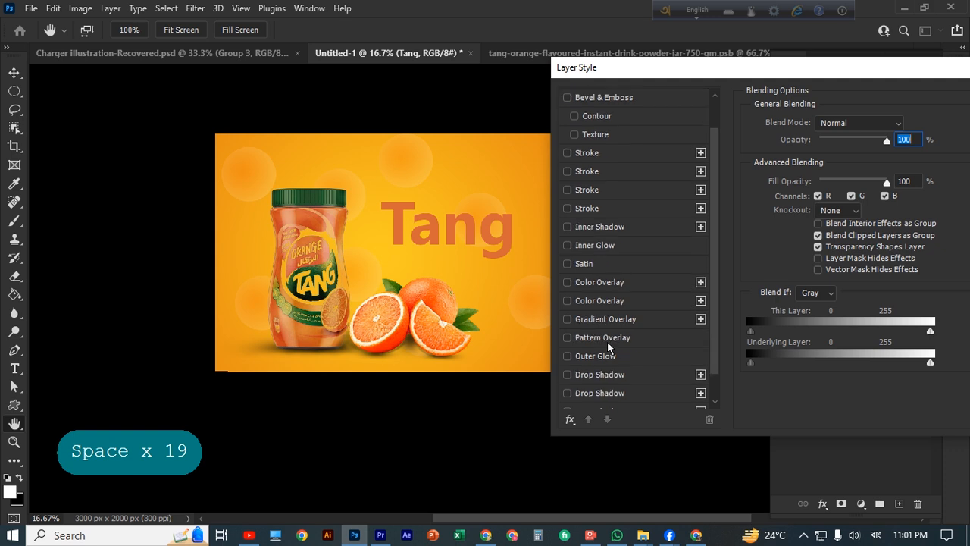
Add a stroke to Tang with an orange colour sampled from the image
click(568, 190)
click(652, 194)
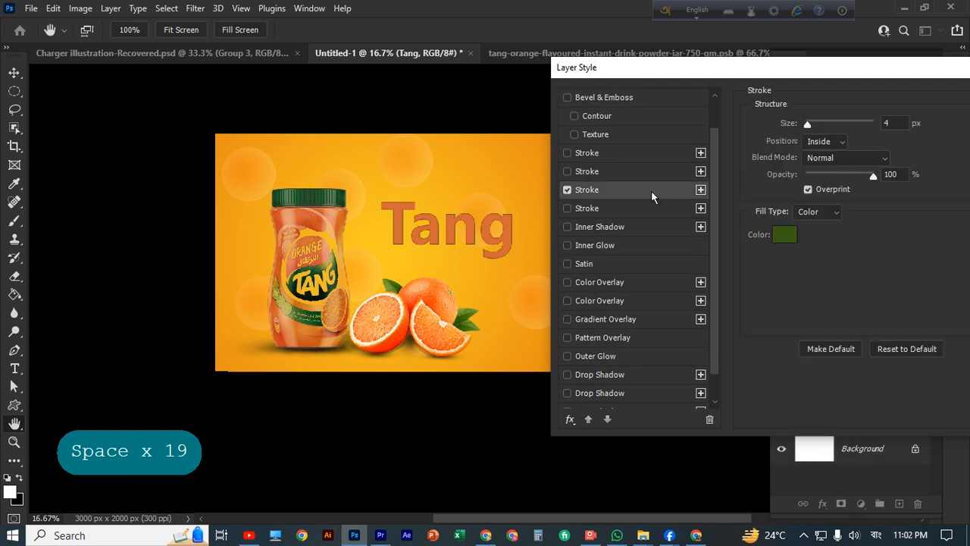
click(783, 236)
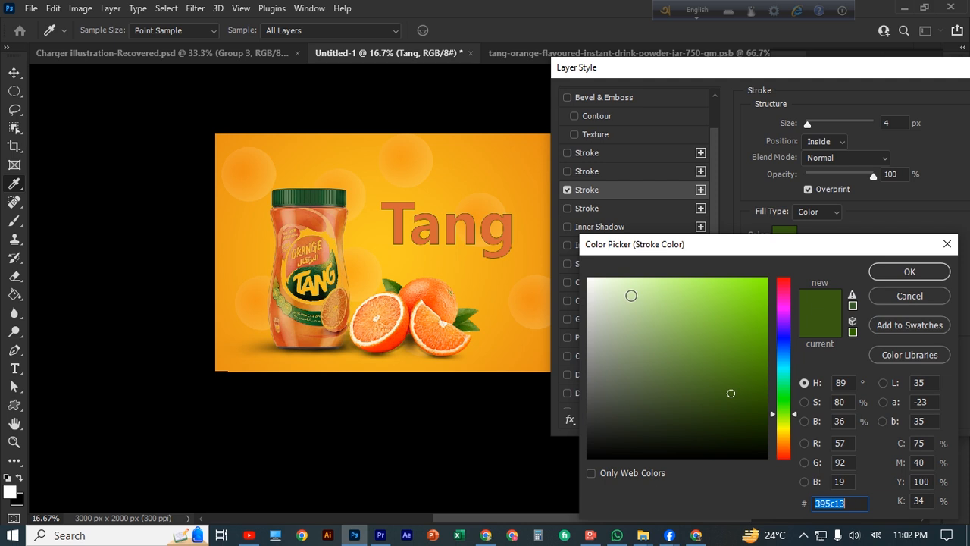
click(431, 294)
click(924, 272)
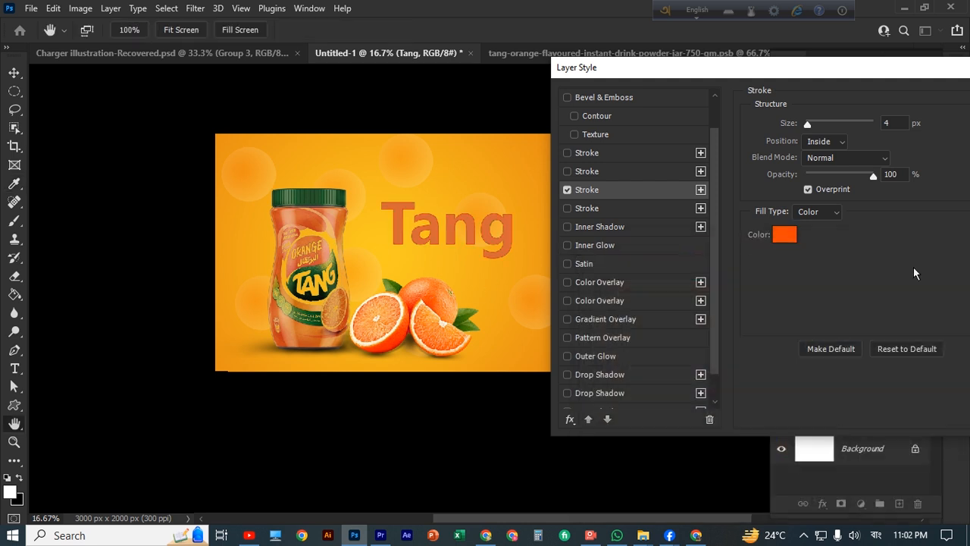
click(781, 236)
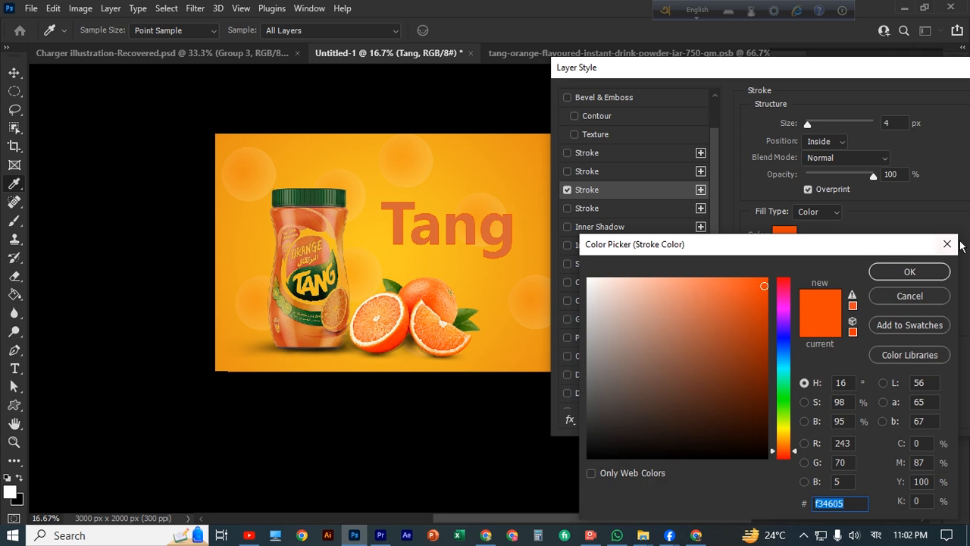
click(947, 244)
Switch off the stroke effects and enable Inner Shadow instead
click(569, 190)
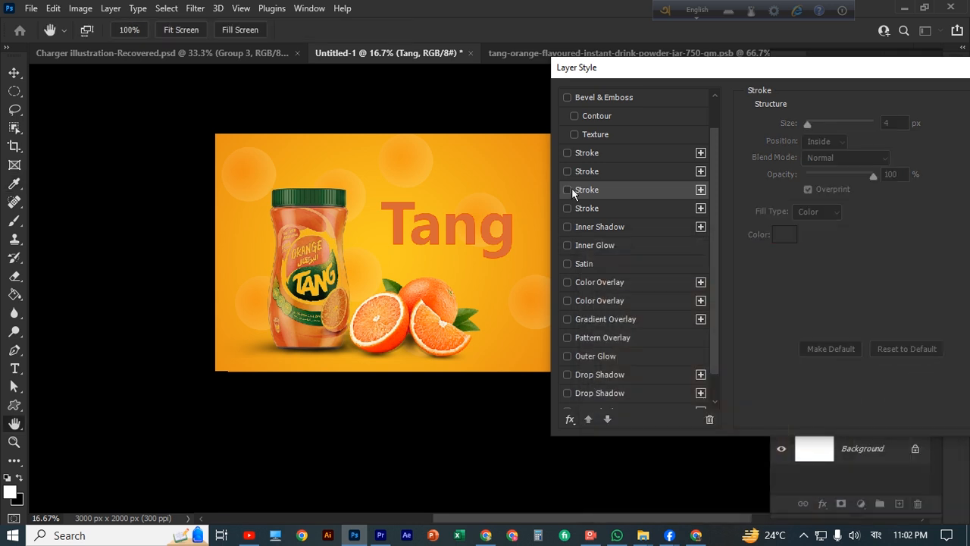
click(567, 208)
click(567, 209)
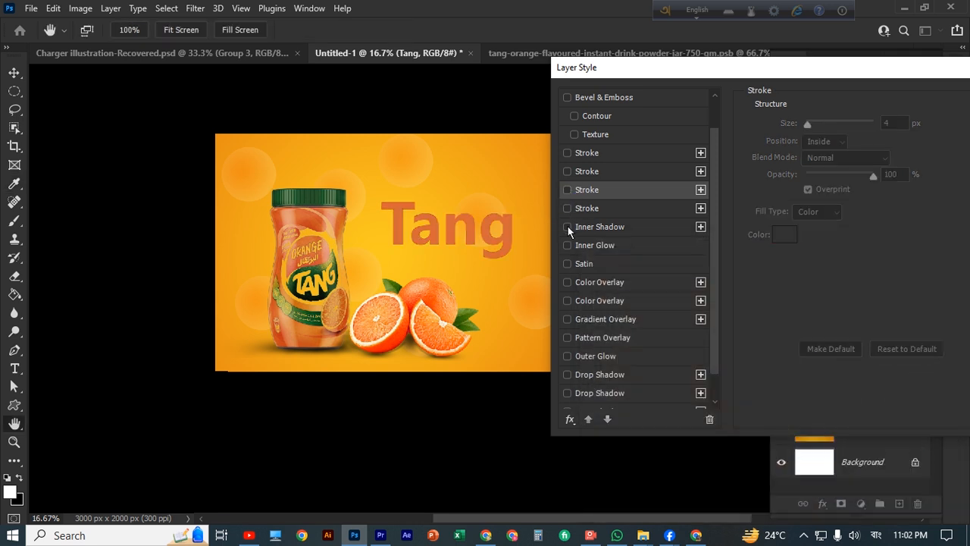
click(568, 229)
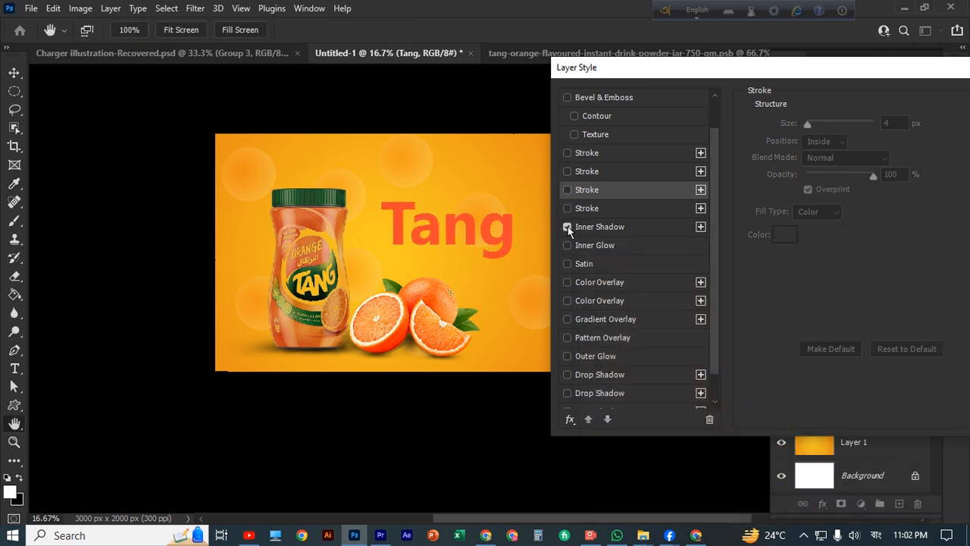
click(662, 226)
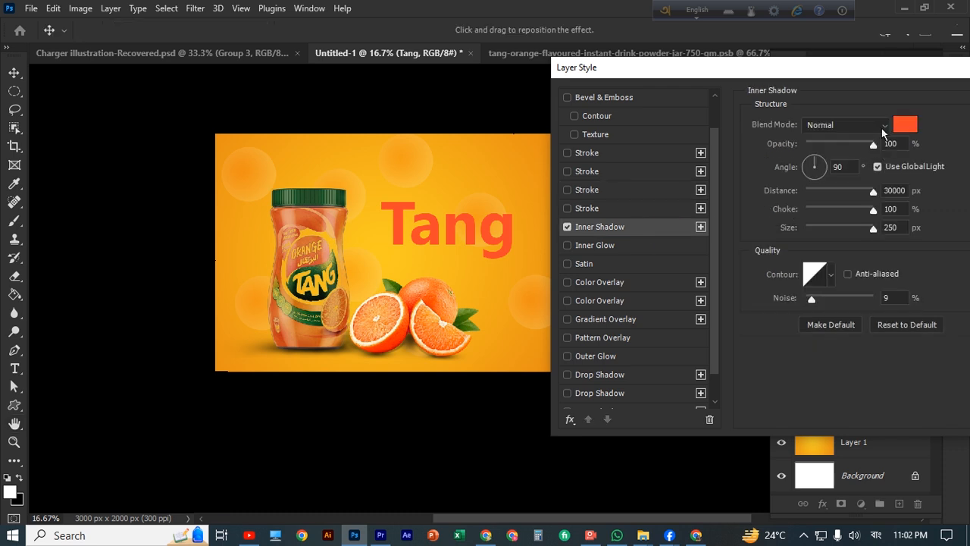
Set Inner Shadow to Multiply, angle -19, opacity 66%, noise 63%, and confirm
click(882, 127)
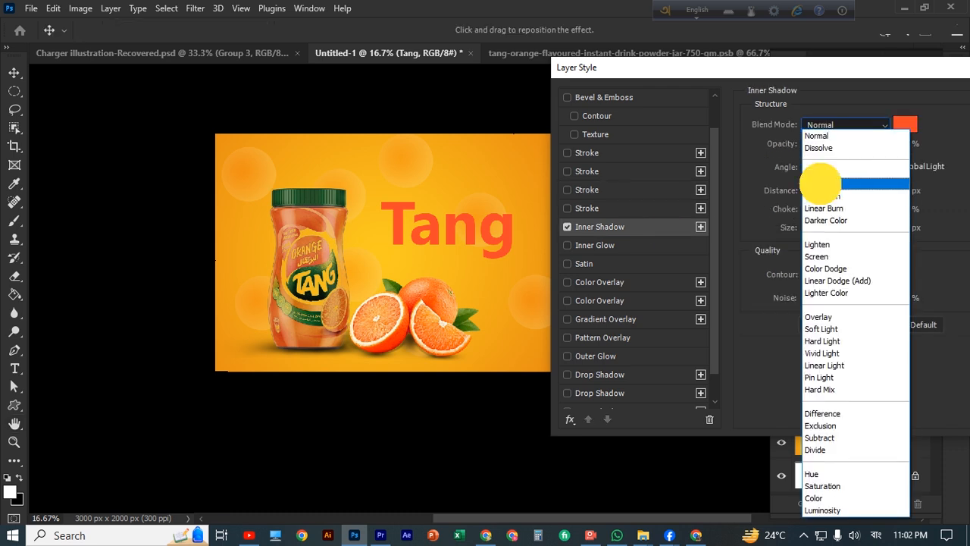
click(820, 182)
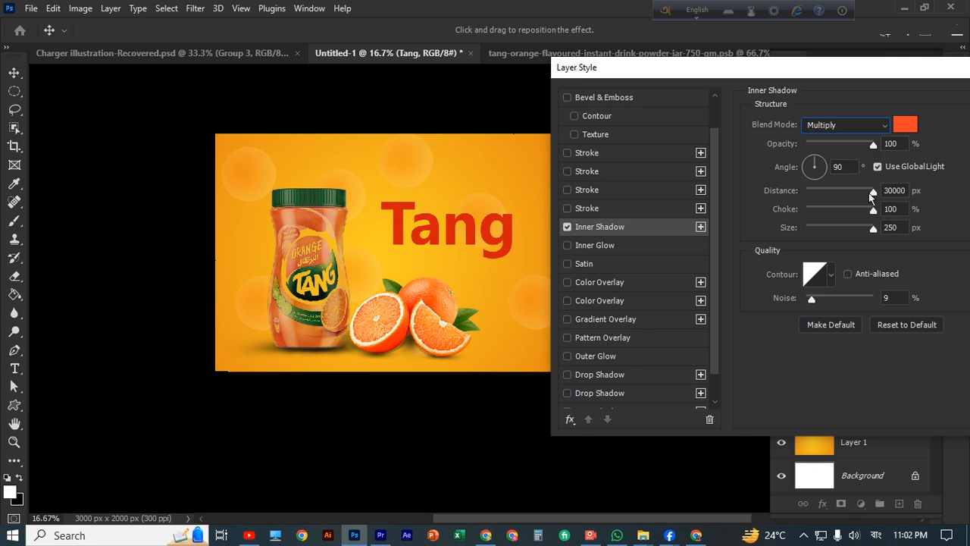
drag(817, 163, 826, 171)
click(824, 173)
click(821, 176)
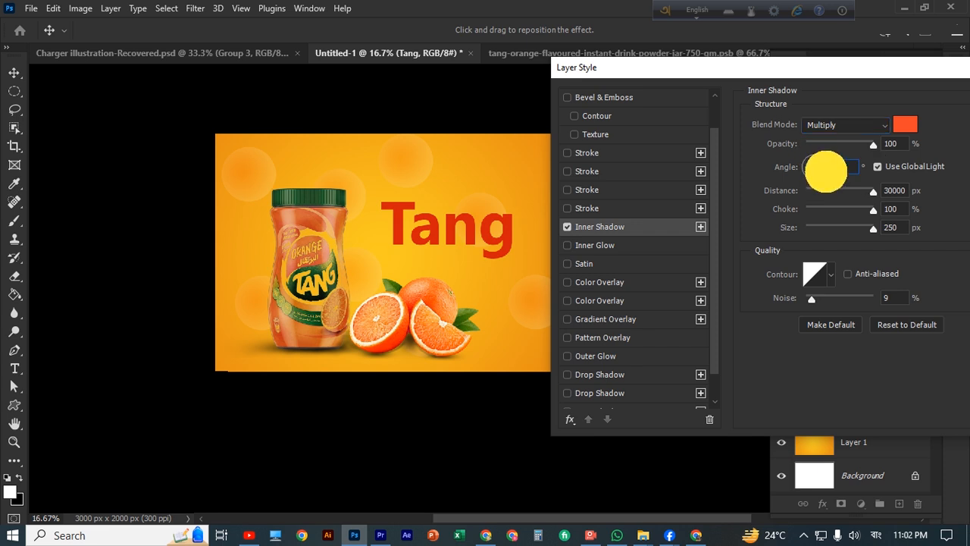
drag(874, 144, 850, 148)
drag(812, 301, 849, 304)
drag(905, 71, 828, 103)
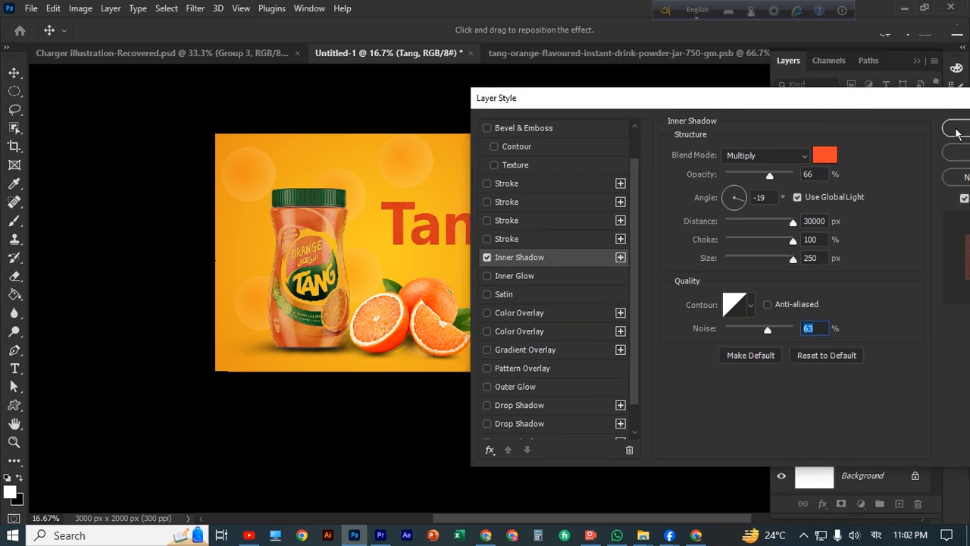
click(957, 130)
click(550, 286)
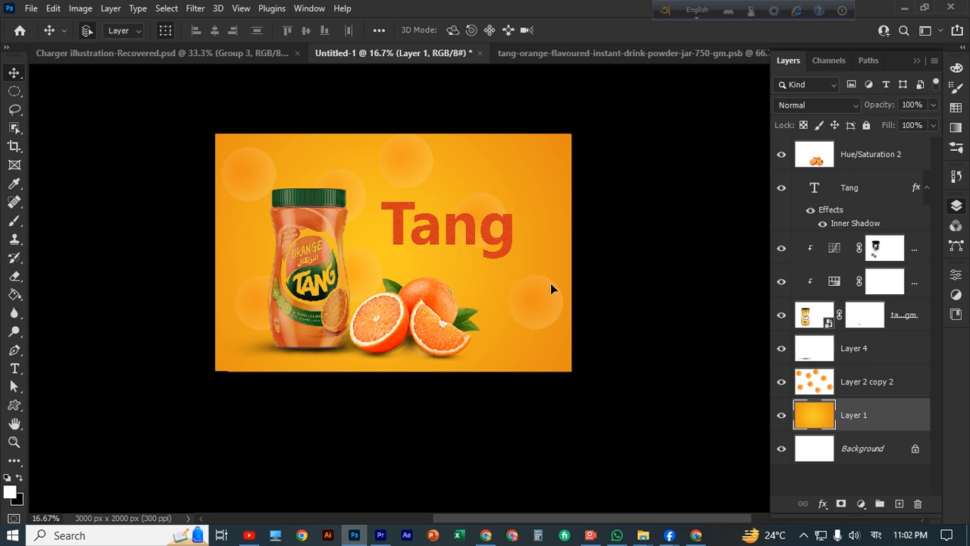
Duplicate the Tang text layer with Ctrl+J
click(509, 238)
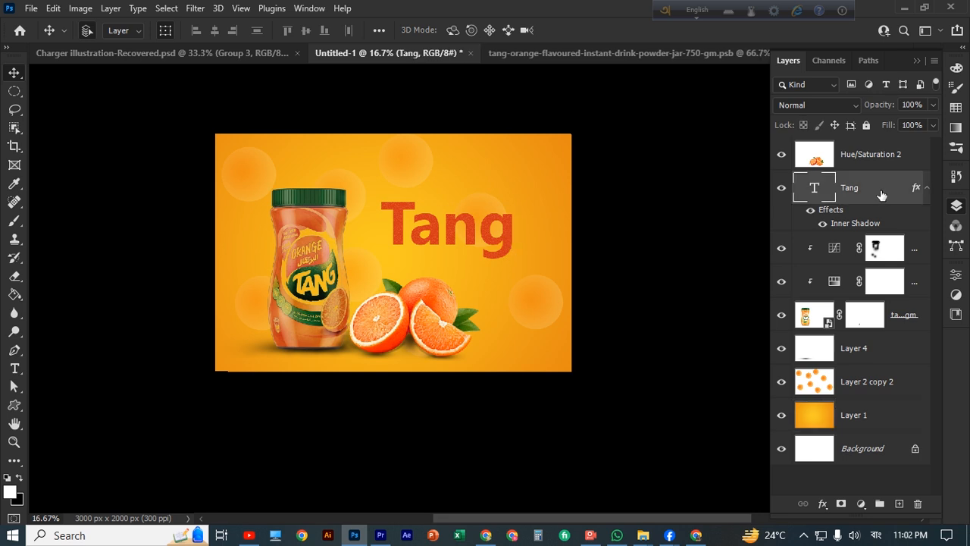
click(925, 187)
click(926, 187)
click(925, 188)
key(ctrl+j)
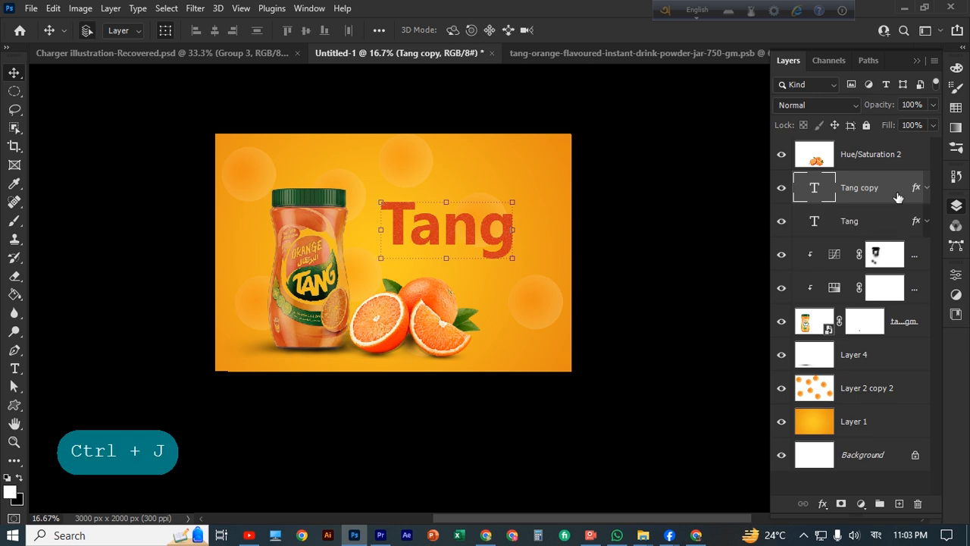
Rasterize the original Tang layer, fill its letter shapes, and deselect
right_click(882, 220)
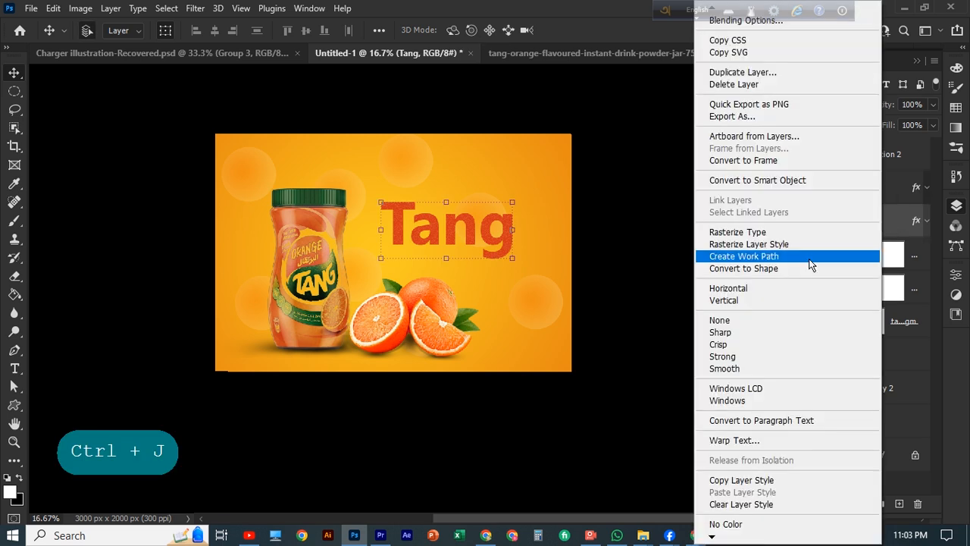
click(742, 232)
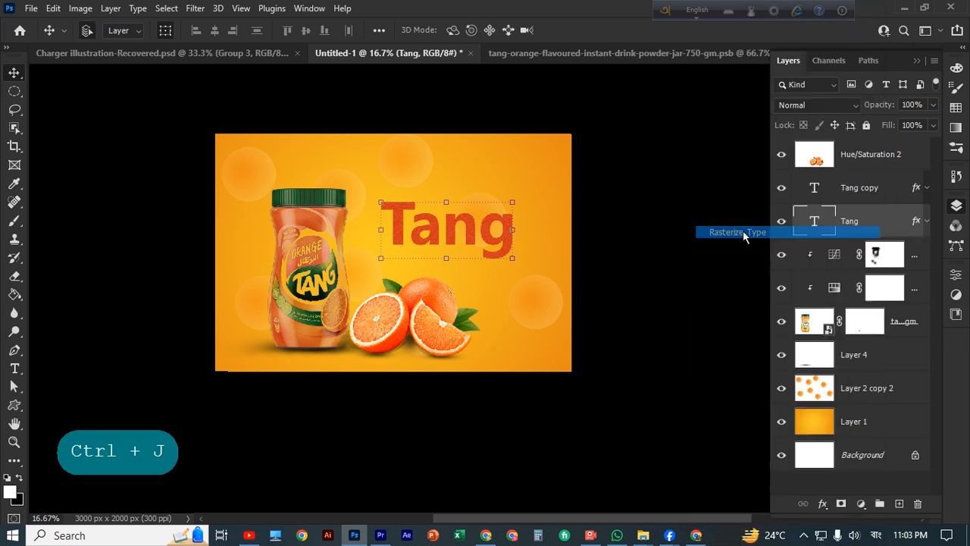
ctrl+click(819, 221)
key(alt+BackSpace)
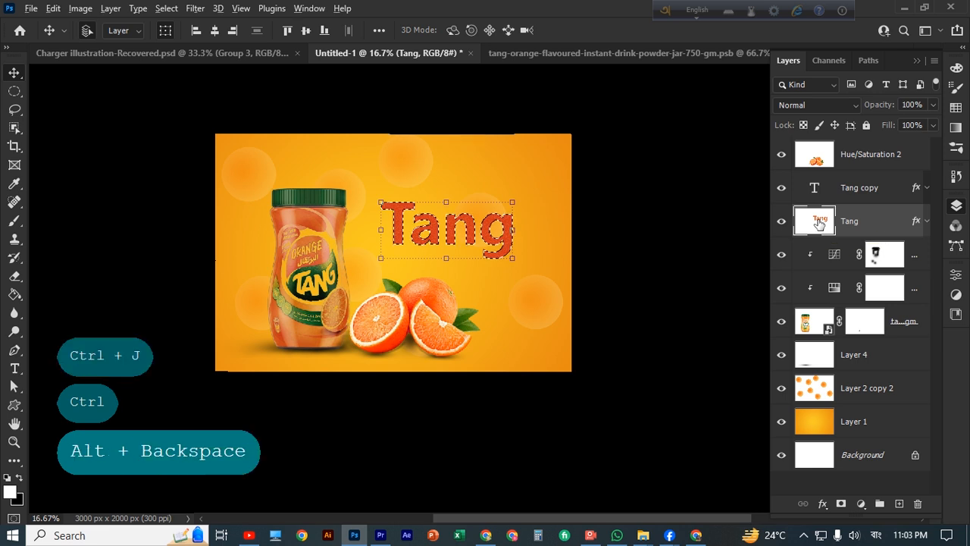
key(ctrl+BackSpace)
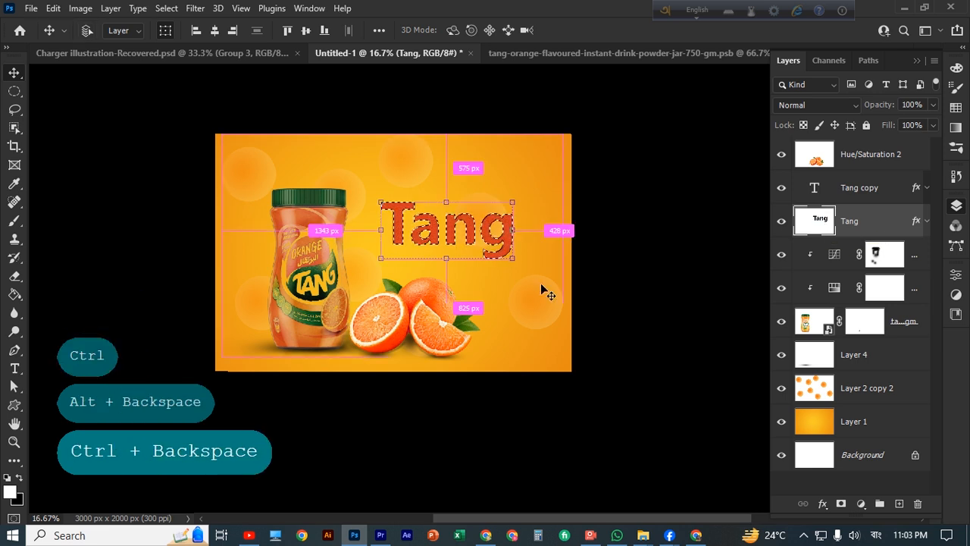
key(ctrl+d)
Apply a 15.3 px Gaussian Blur to the rasterized letters and nudge them down
click(195, 9)
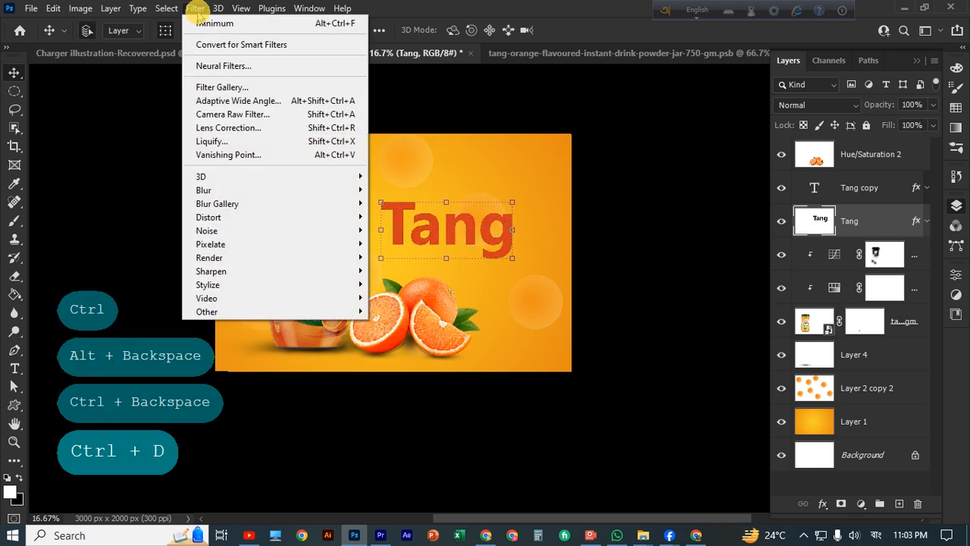
mouse_move(300, 190)
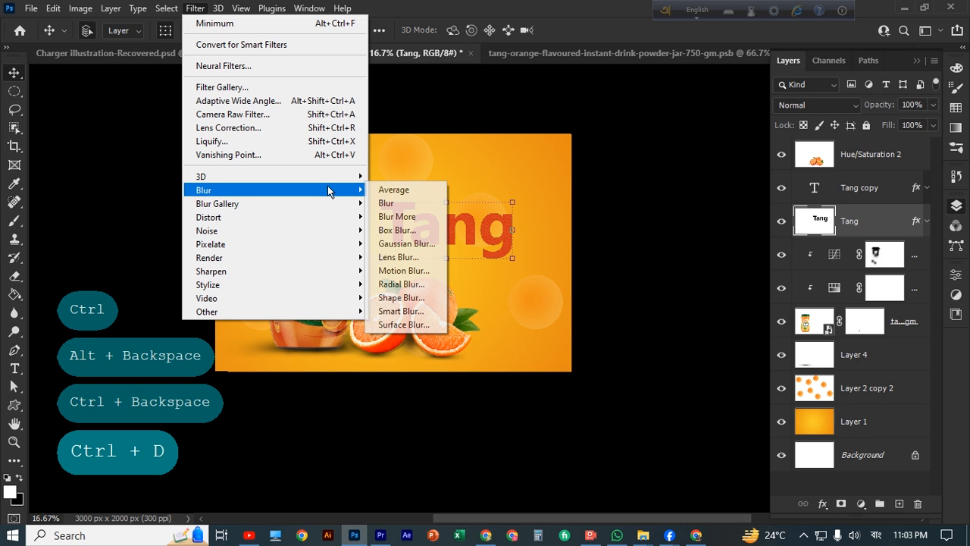
click(407, 243)
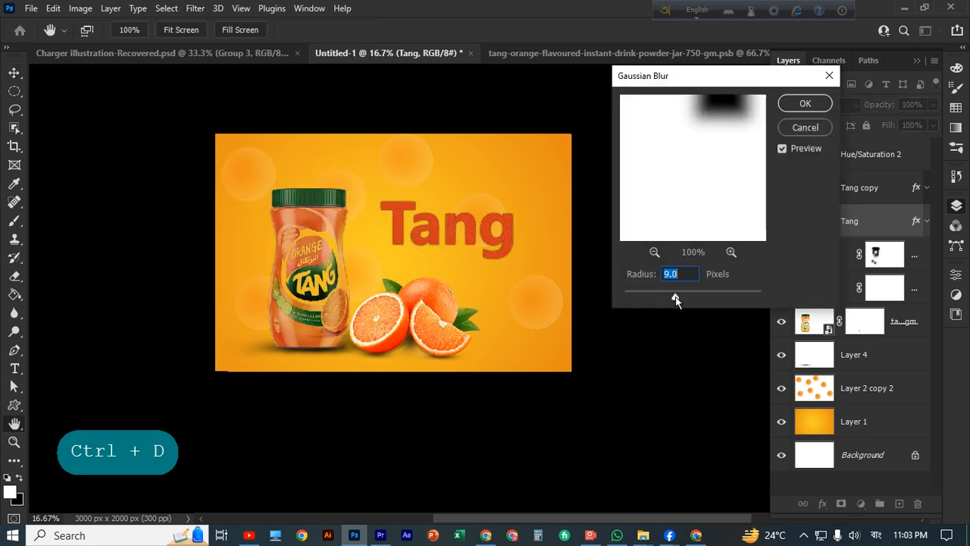
drag(675, 297, 681, 299)
click(805, 103)
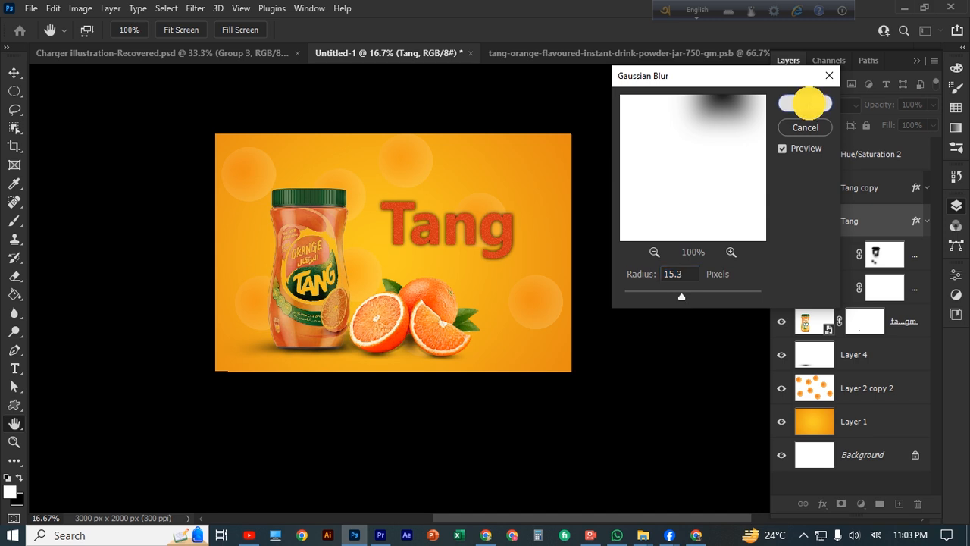
key(v)
key(Down)
key(Down)
key(Down)
key(Down)
key(Down)
key(Down)
key(Down)
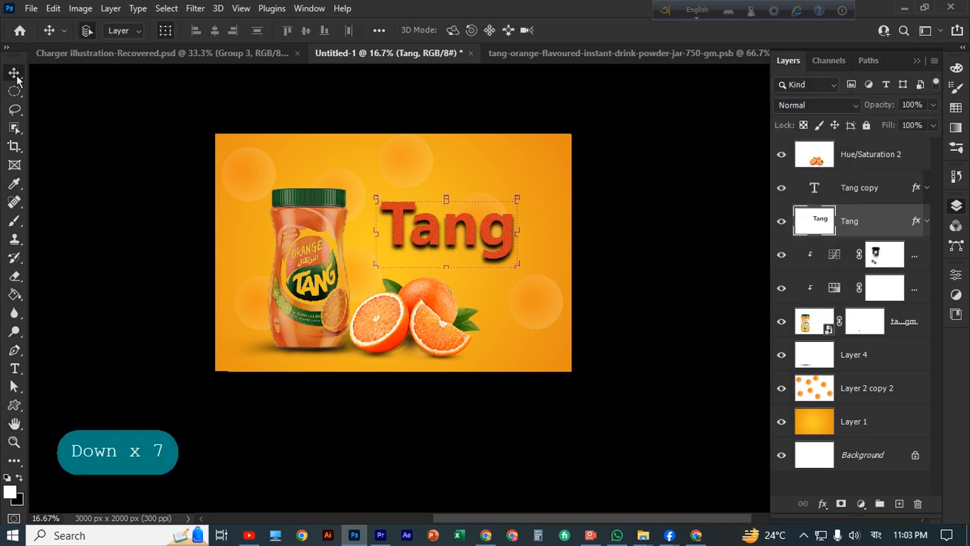
click(91, 215)
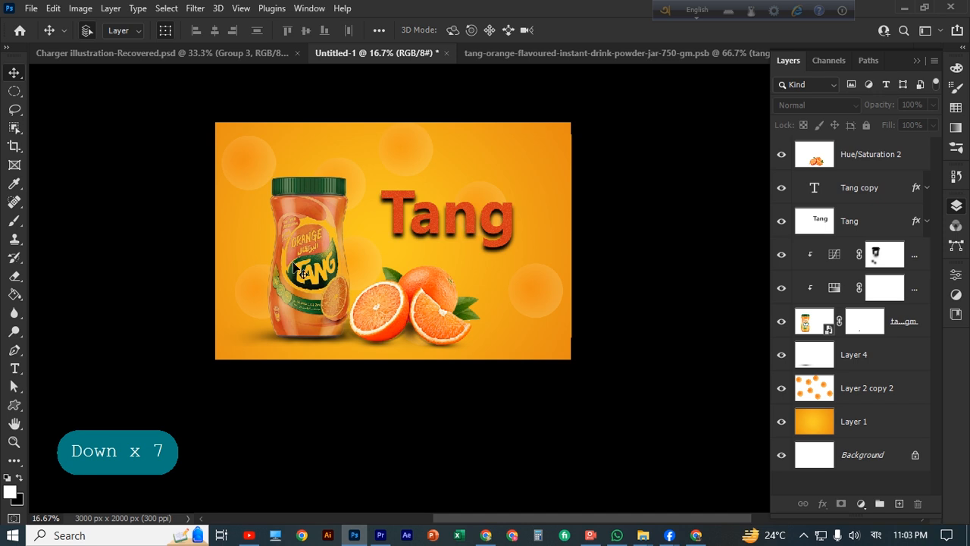
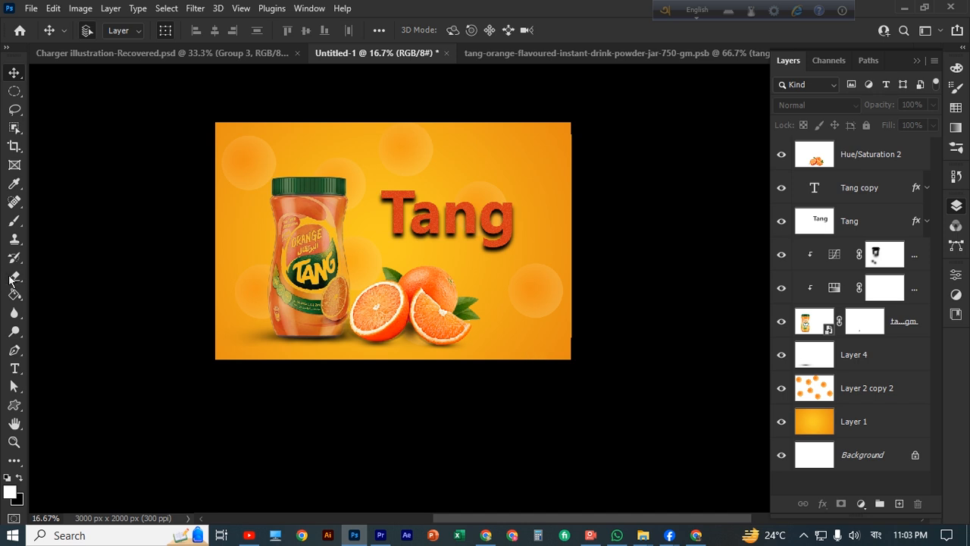
Hide the Captura recorder and add an empty Layer 6 at the top of the stack
scroll(440, 271, down, 1)
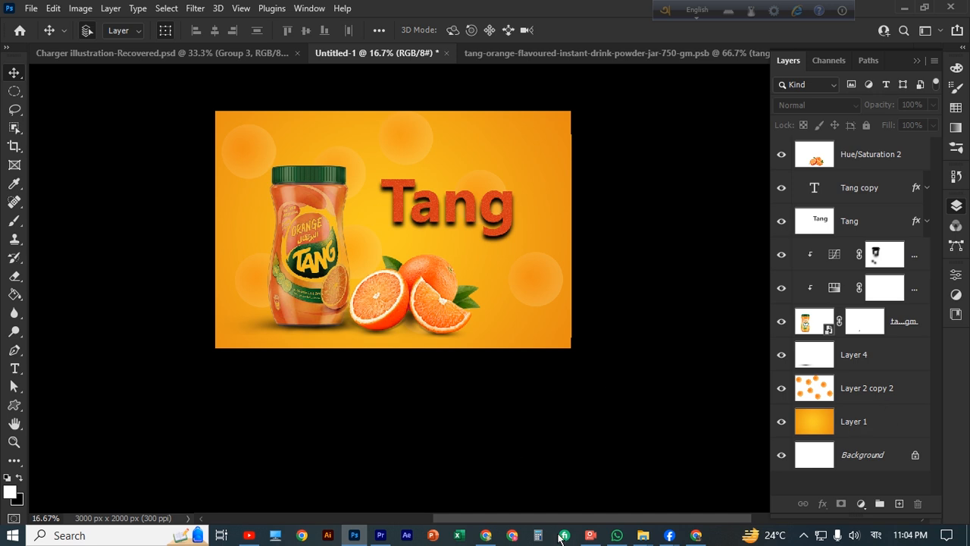
click(591, 535)
click(393, 56)
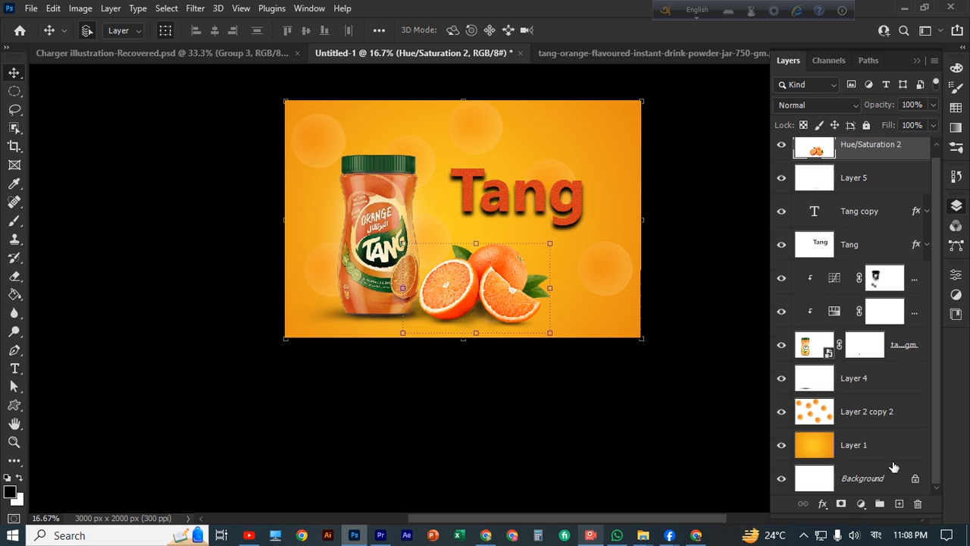
click(899, 503)
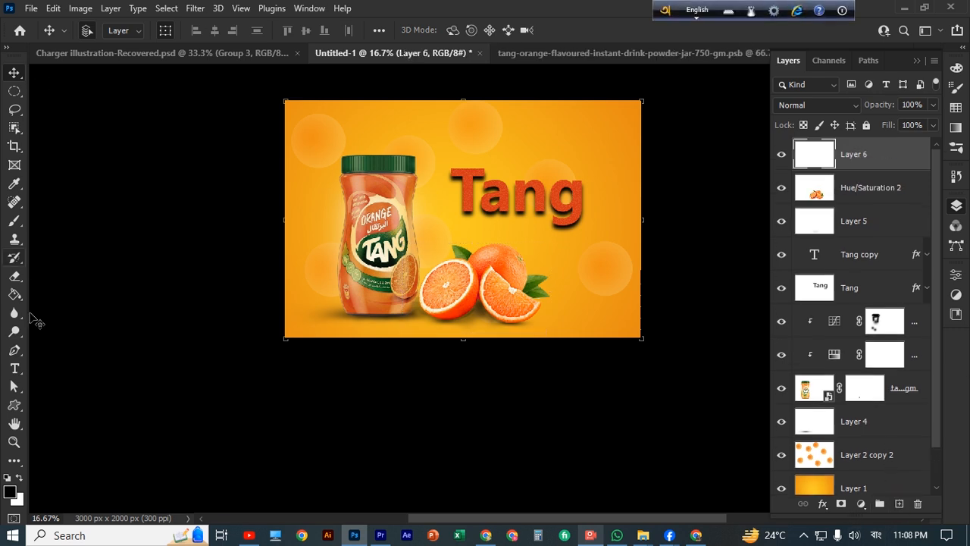
Select the Gradient Tool and pick the pink-orange-yellow preset from the Oranges folder
right_click(15, 294)
click(81, 295)
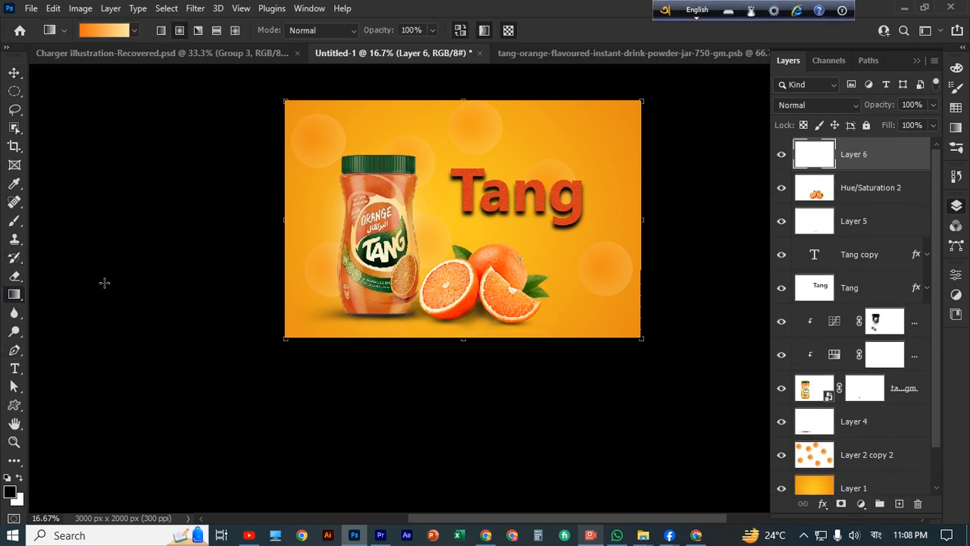
click(130, 32)
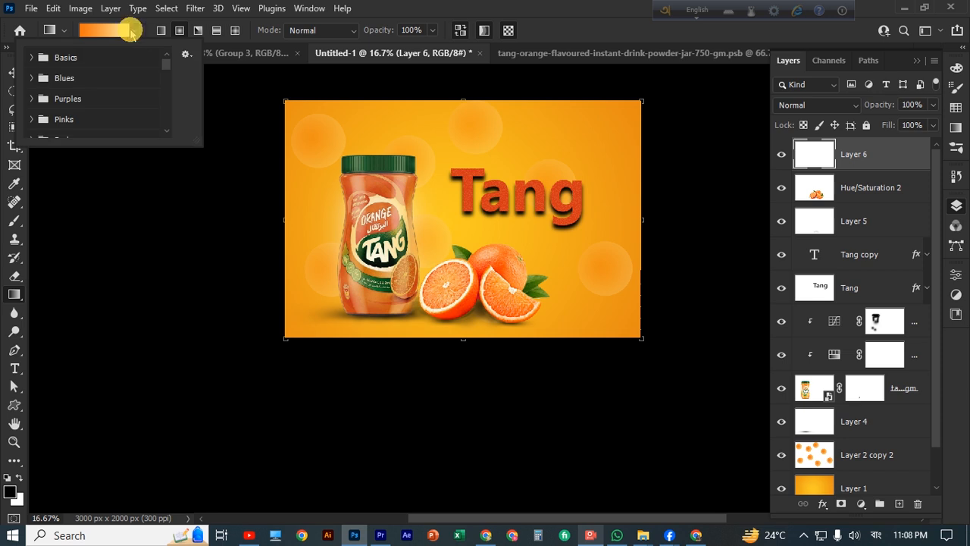
scroll(108, 99, down, 3)
scroll(118, 100, down, 1)
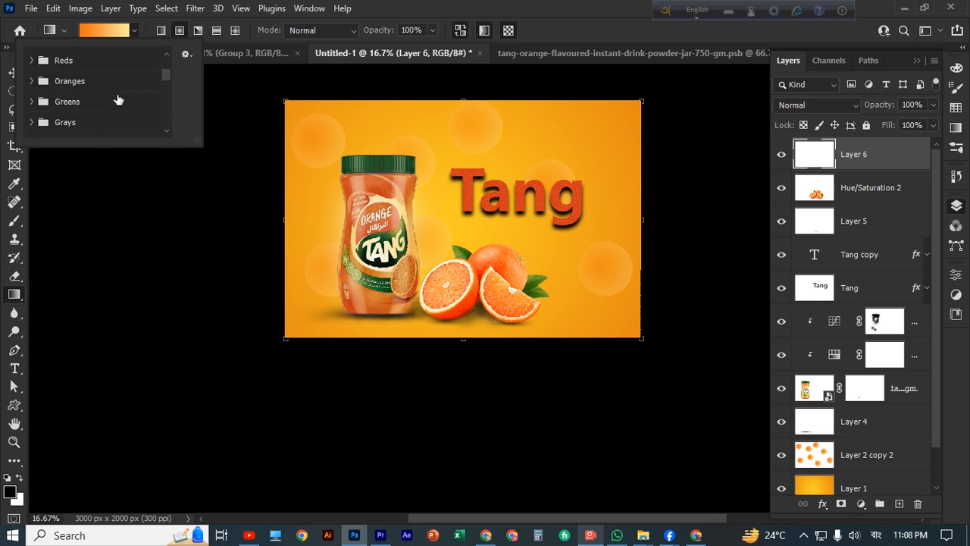
scroll(118, 100, up, 1)
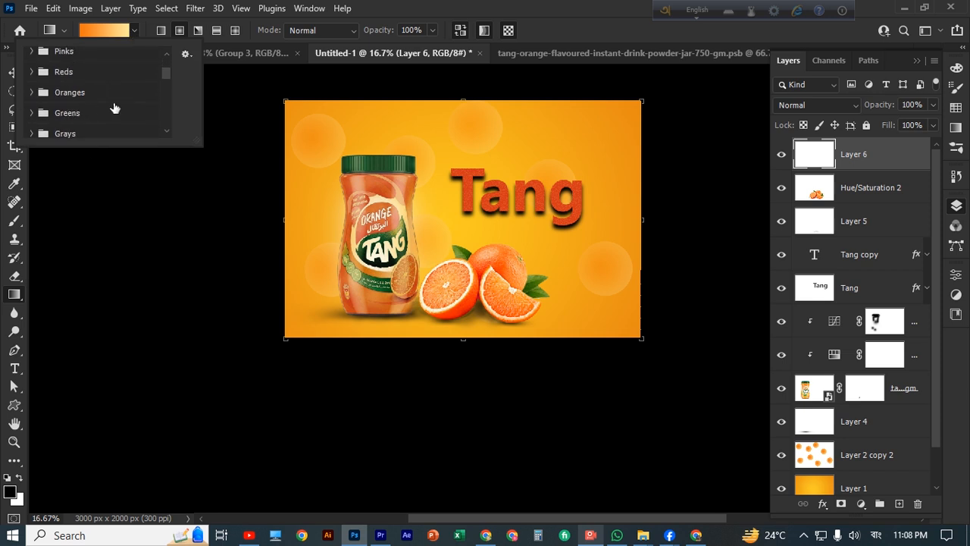
scroll(110, 106, down, 3)
scroll(108, 106, up, 8)
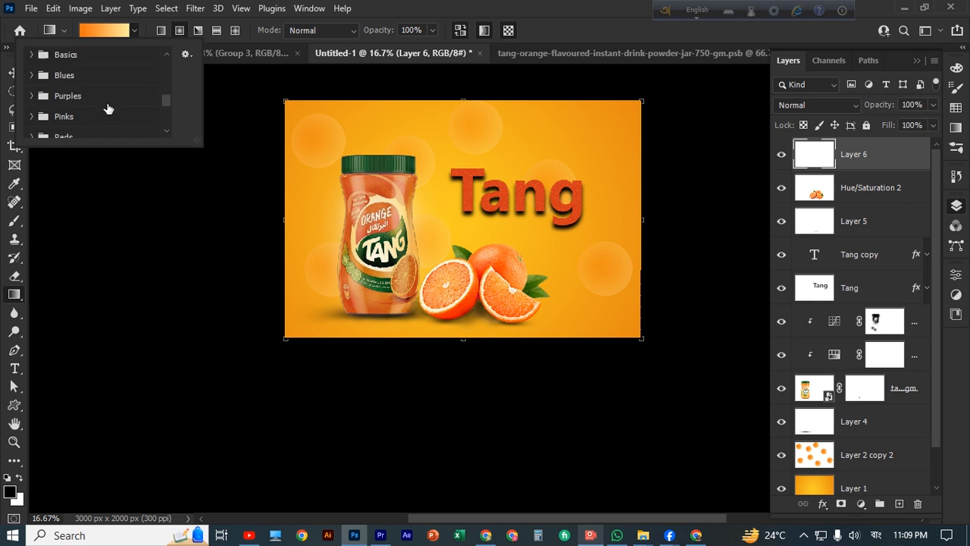
scroll(109, 109, down, 3)
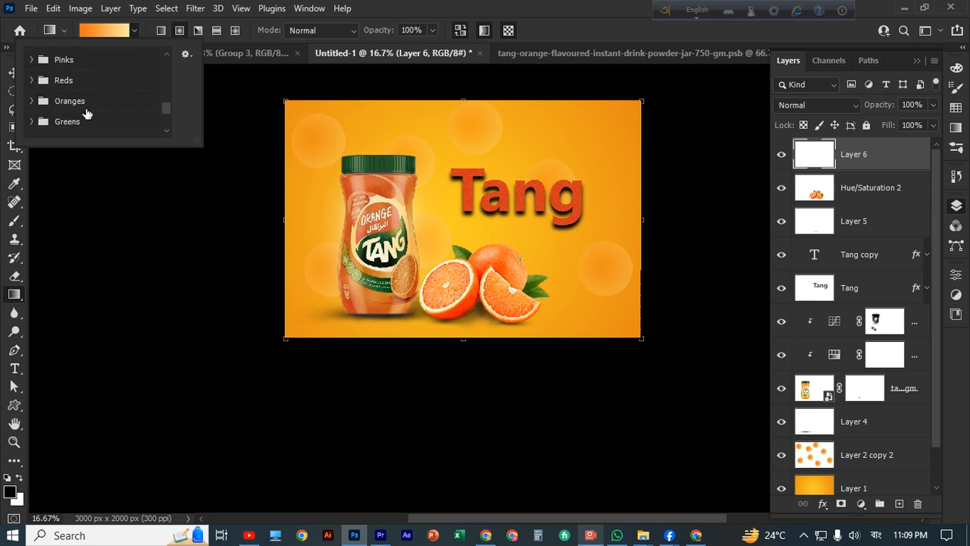
click(39, 103)
scroll(127, 115, down, 3)
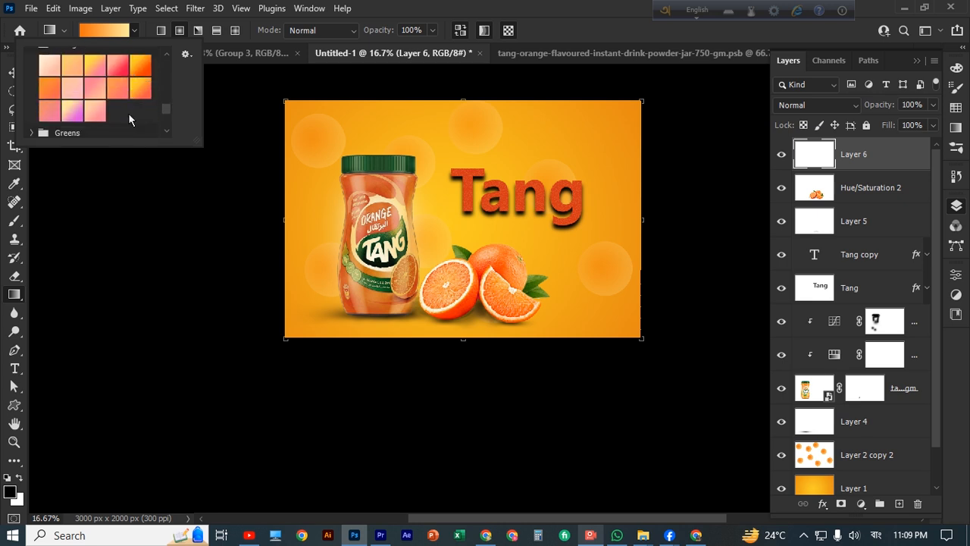
scroll(130, 114, up, 1)
click(101, 94)
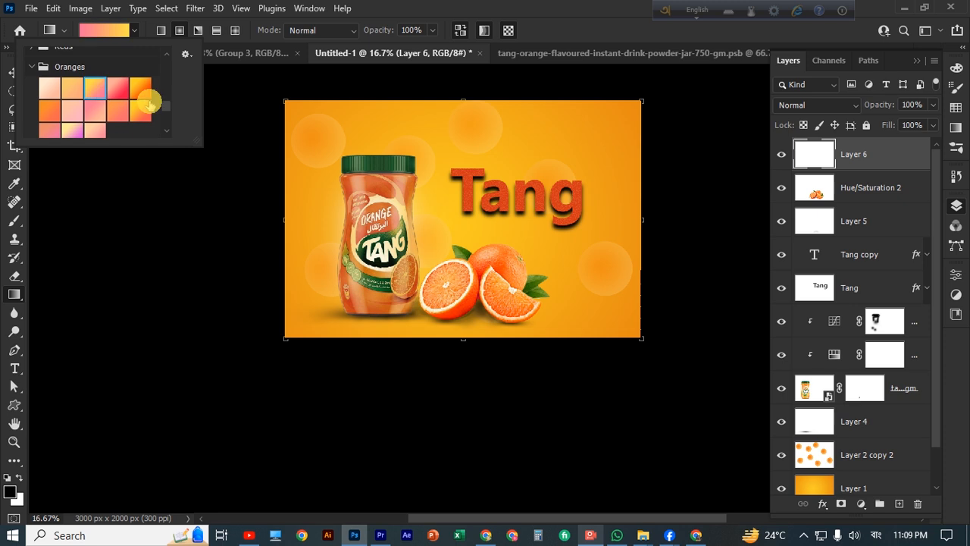
click(85, 207)
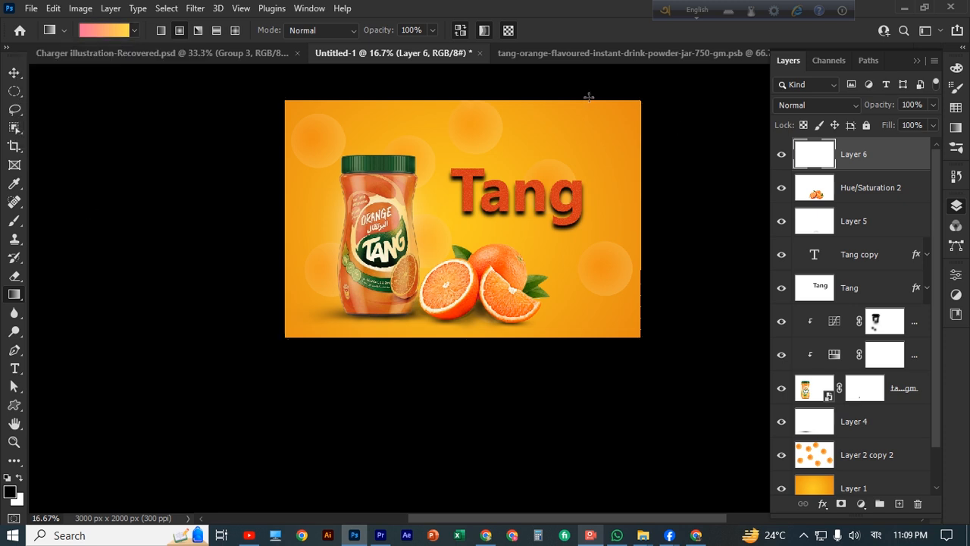
Test a gradient fill toward the jar, undo it, and keep the pink-to-yellow direction
drag(474, 94, 380, 140)
key(ctrl+z)
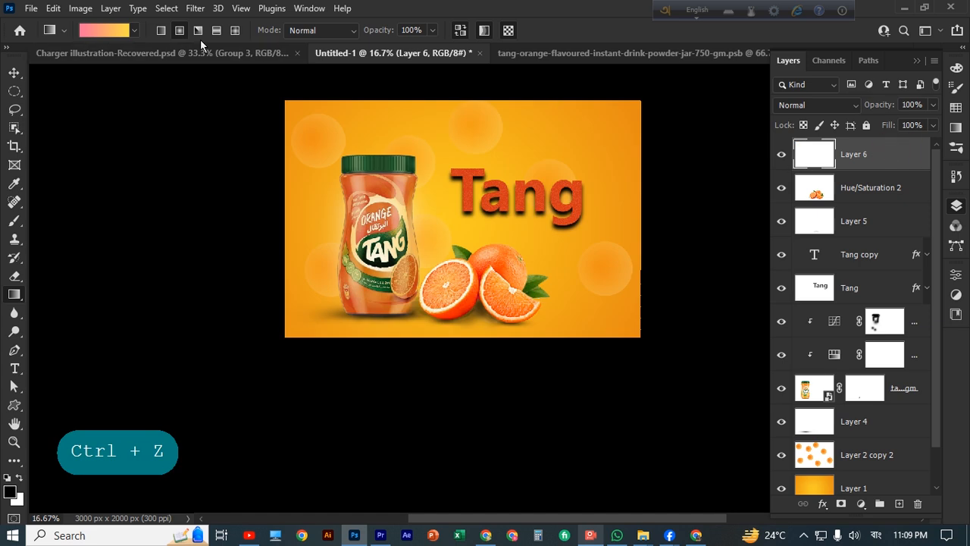
click(461, 37)
click(461, 37)
Set Layer 6 to Overlay blending and undo the trial gradient fill
click(856, 108)
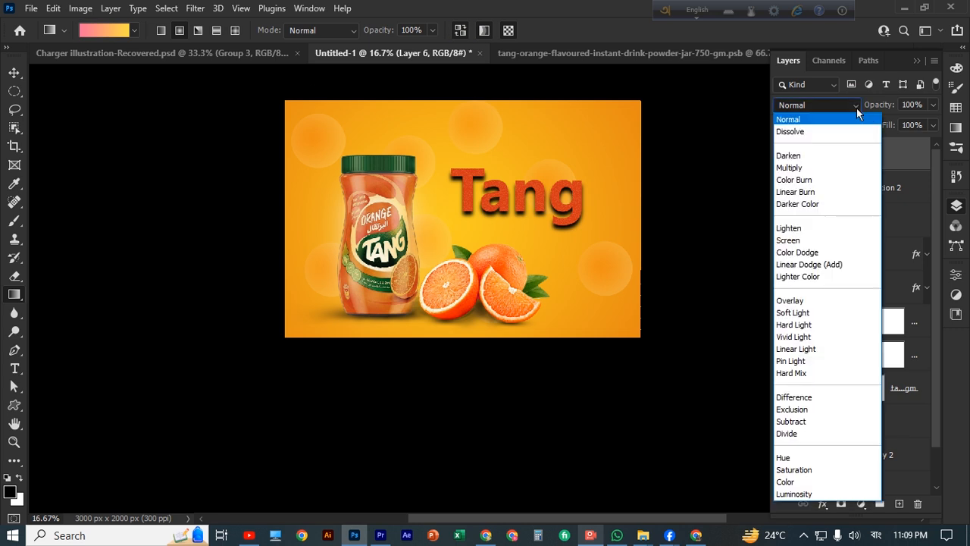
click(792, 301)
drag(433, 100, 322, 188)
key(ctrl+z)
key(ctrl+z)
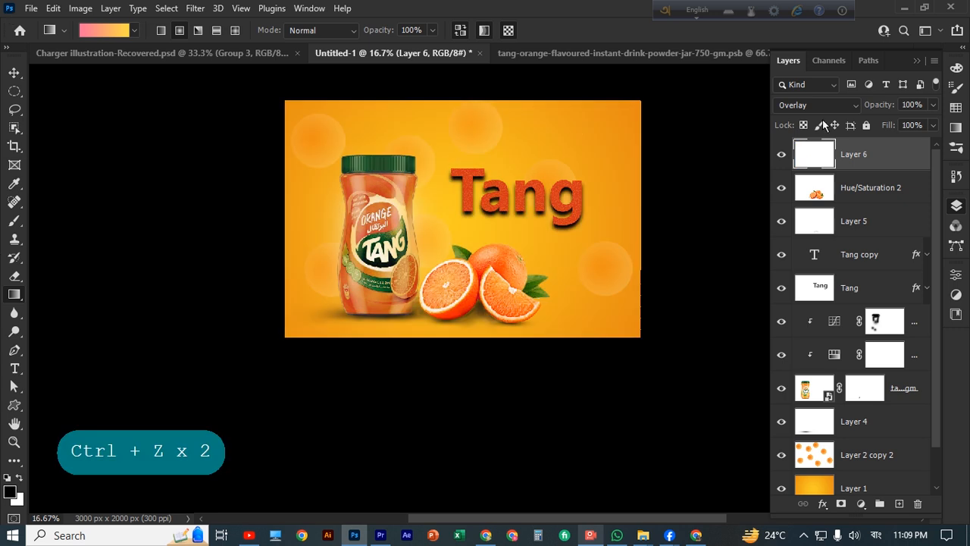
Select a large soft brush and undo a trial dab on the jar lid
right_click(17, 224)
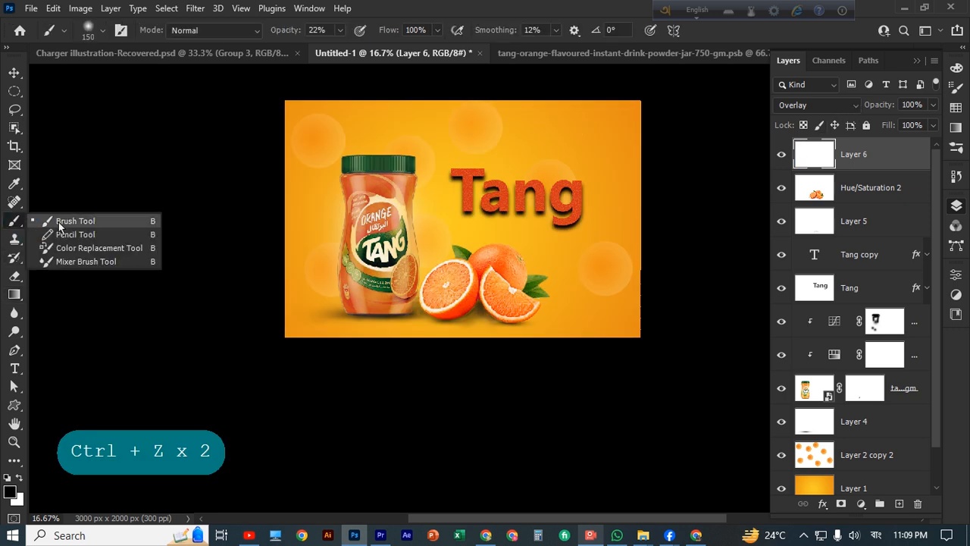
click(60, 224)
key(bracketright)
key(bracketright)
key(bracketright)
key(bracketright)
key(bracketright)
key(bracketright)
key(bracketright)
key(bracketright)
key(bracketright)
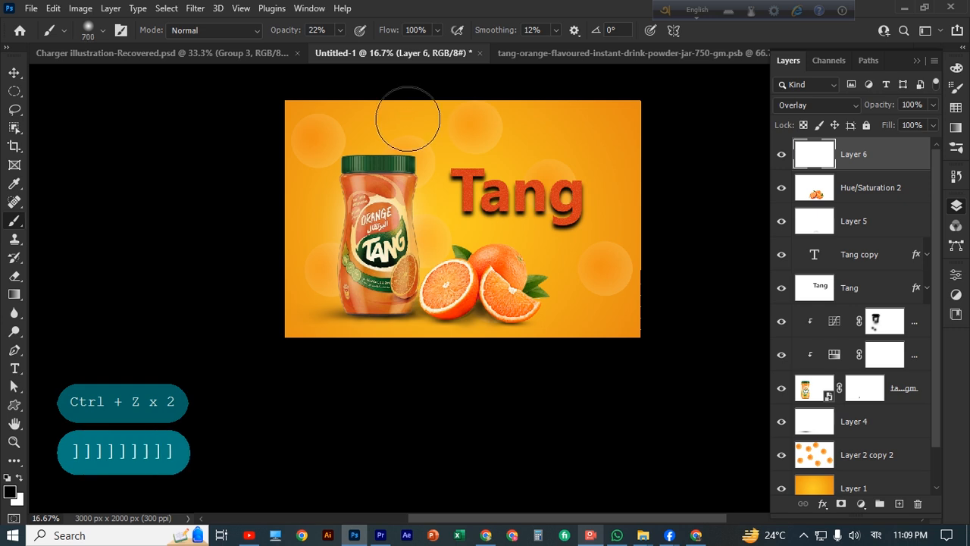
click(379, 158)
key(ctrl+z)
key(ctrl+z)
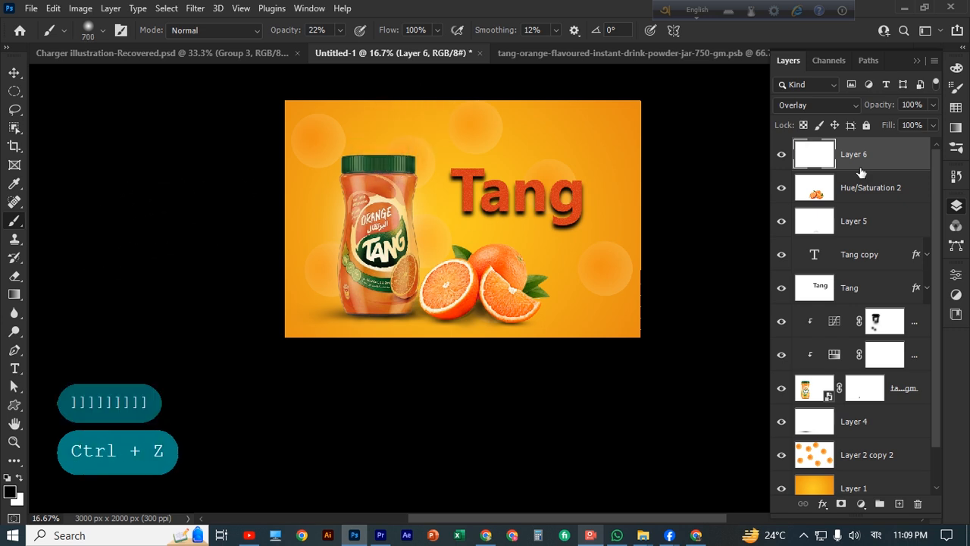
Paint a 100% opacity white streak from the top edge down to the jar lid
click(340, 31)
drag(339, 47, 409, 47)
click(19, 477)
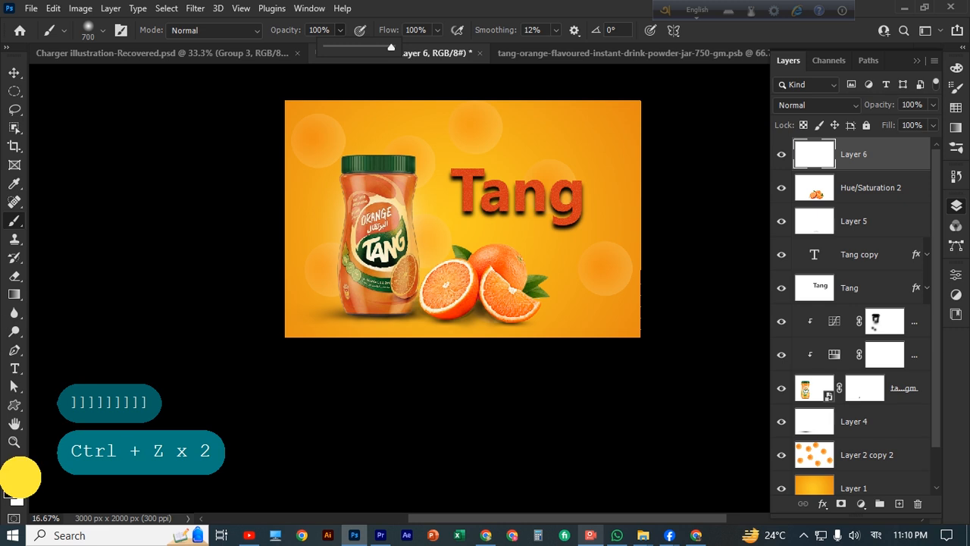
drag(416, 87, 379, 156)
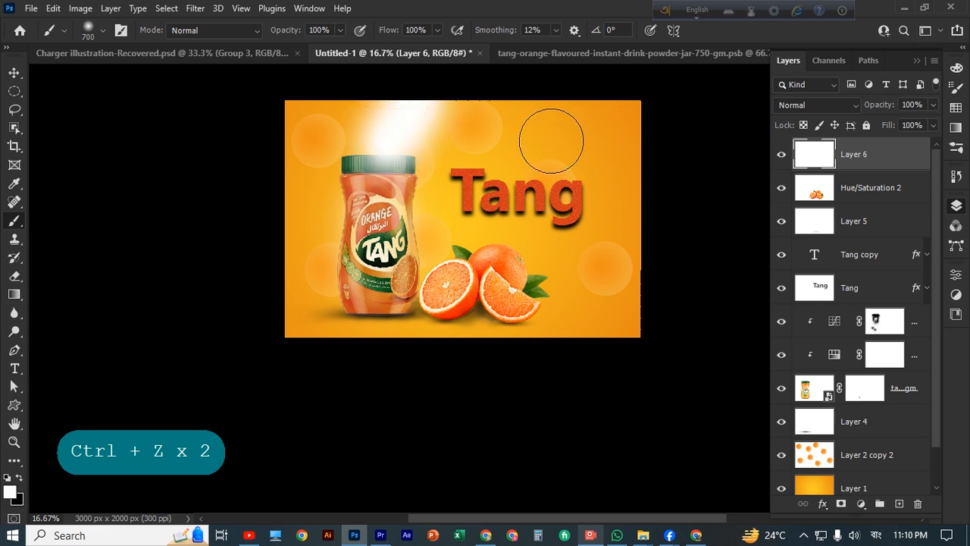
key(v)
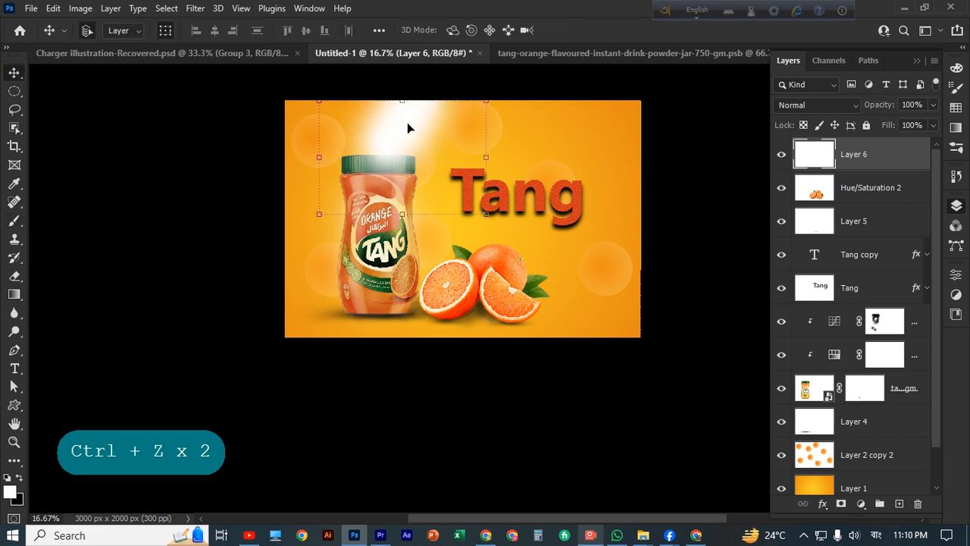
Stretch the white streak lower and wider and commit the transform
drag(402, 213, 395, 265)
drag(319, 182, 301, 182)
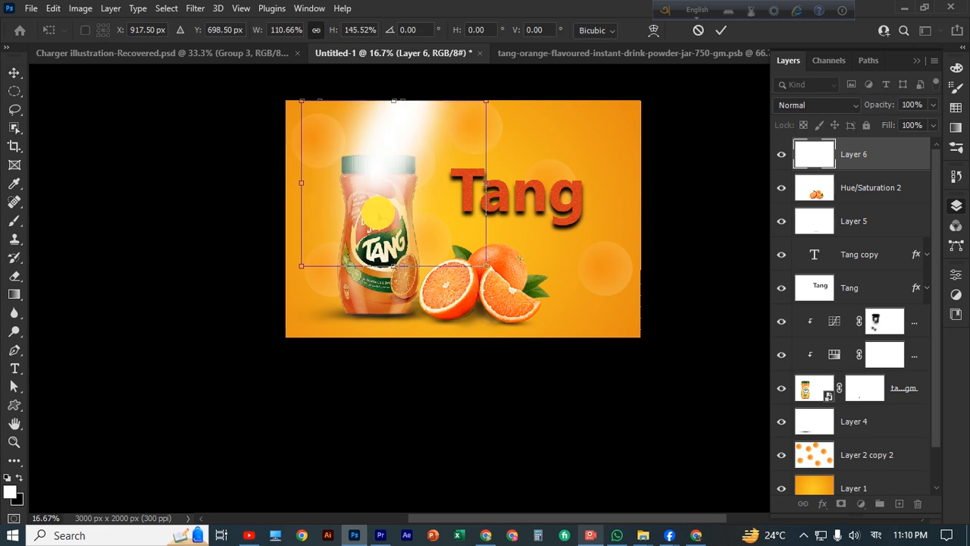
click(855, 106)
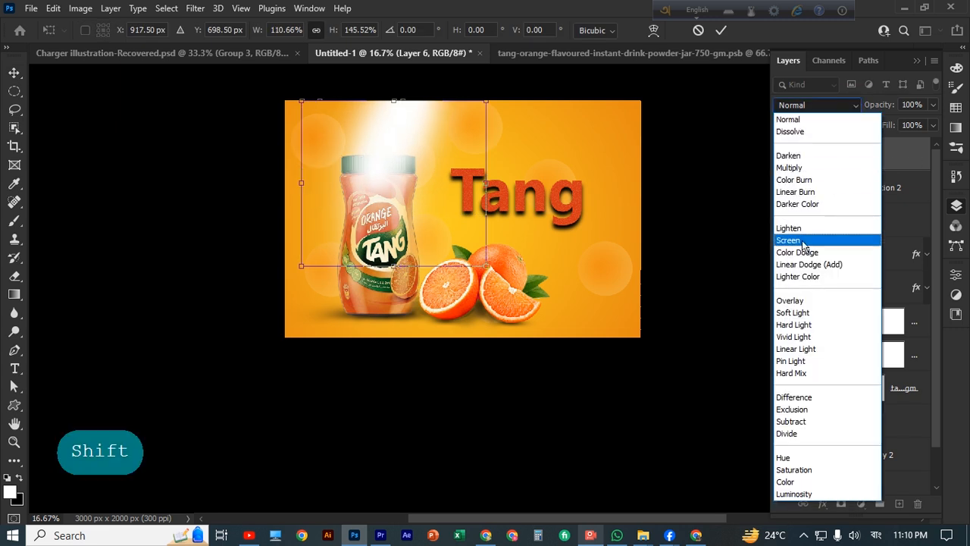
click(721, 31)
click(720, 30)
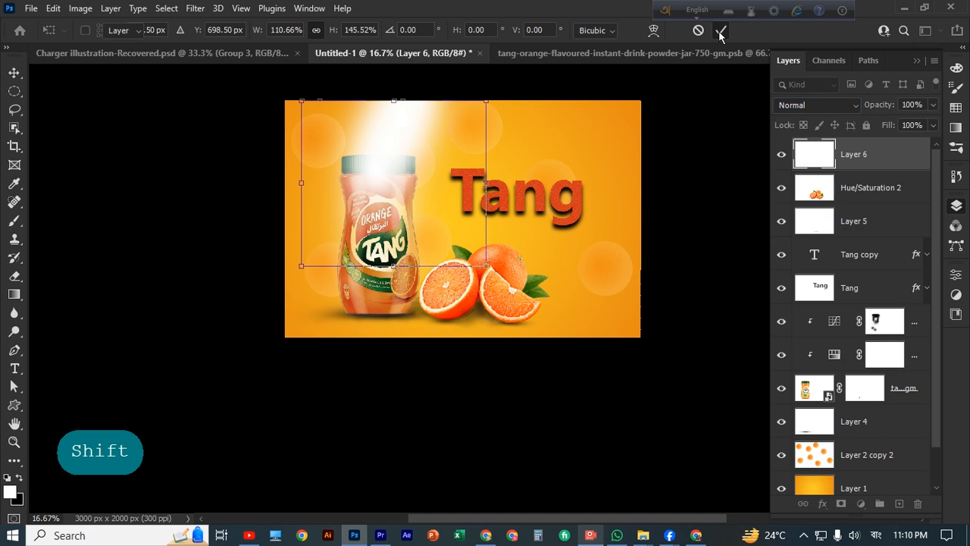
Blend the streak in Overlay, enlarge it to about 129%, and move it over the jar top
click(847, 107)
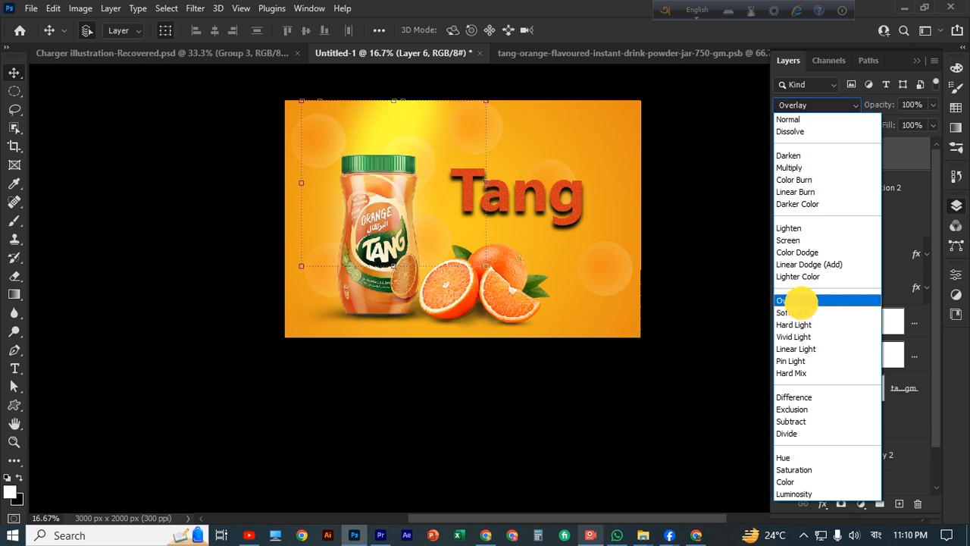
click(792, 301)
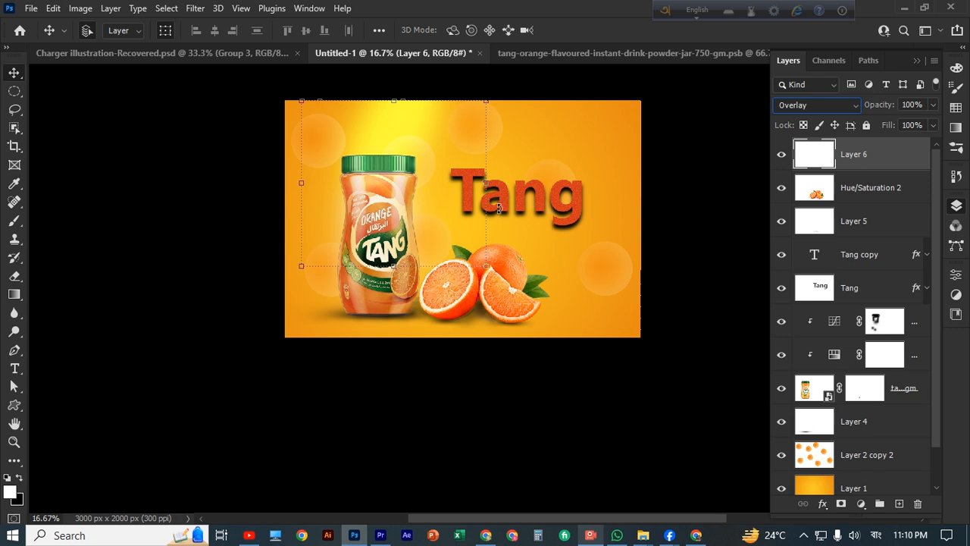
drag(393, 100, 395, 64)
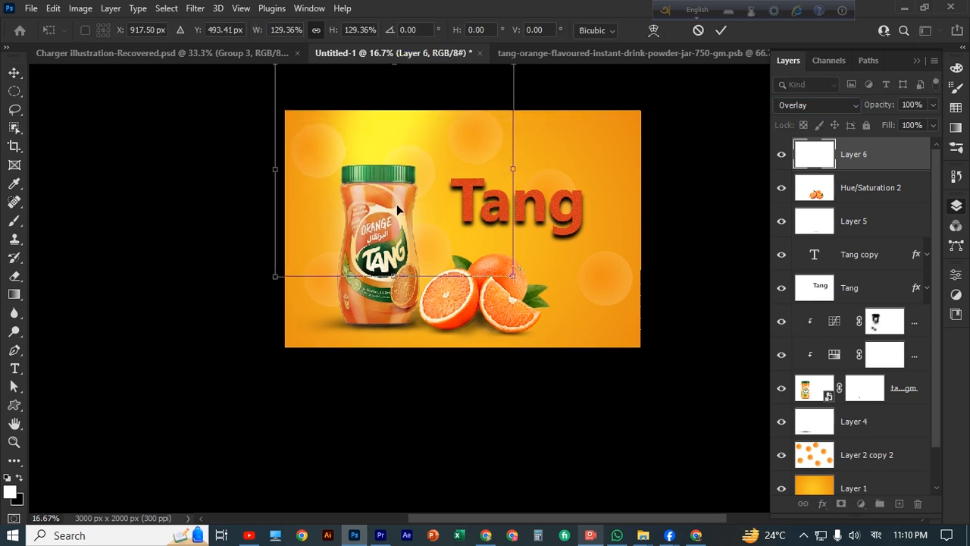
drag(402, 139, 398, 172)
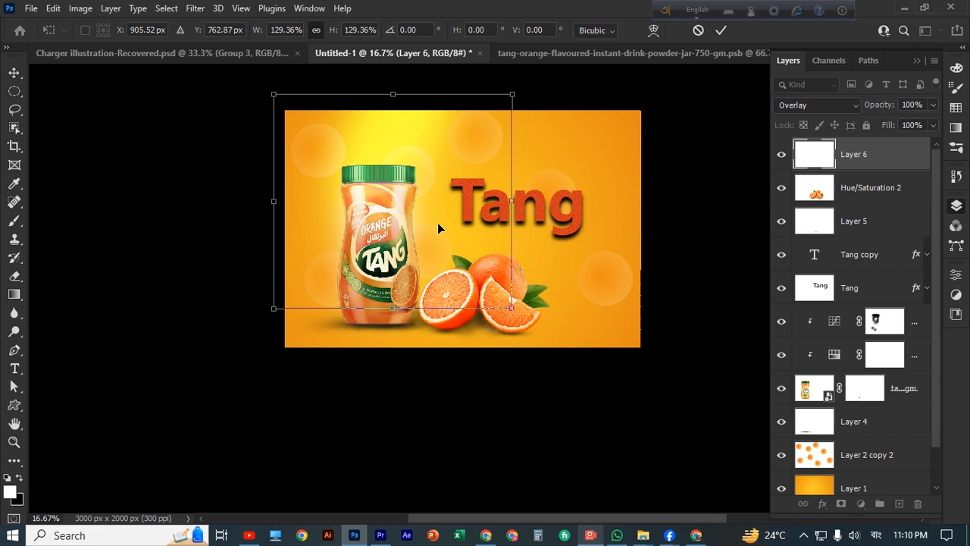
click(721, 31)
scroll(683, 232, down, 1)
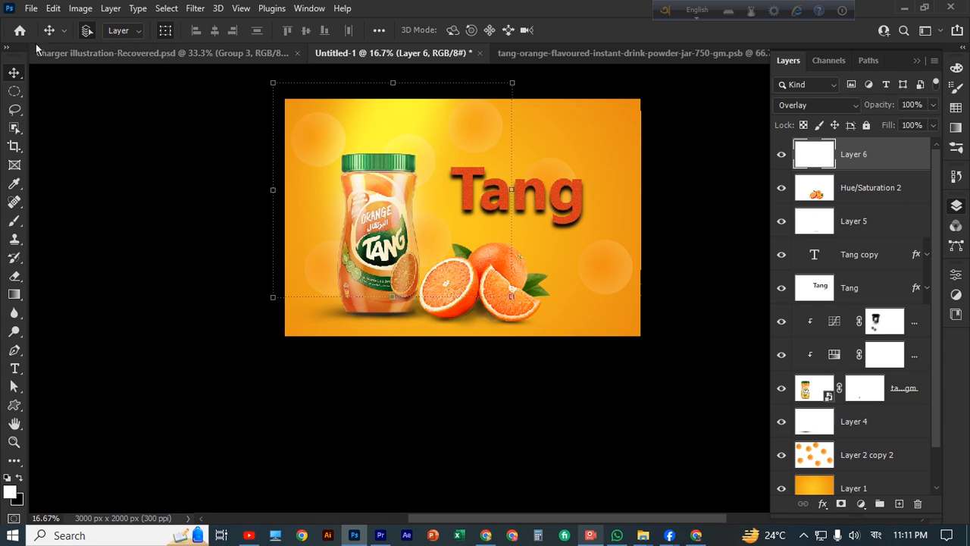
Open the Captura recorder window, minimize it, then restore it over the artwork
click(551, 426)
click(590, 535)
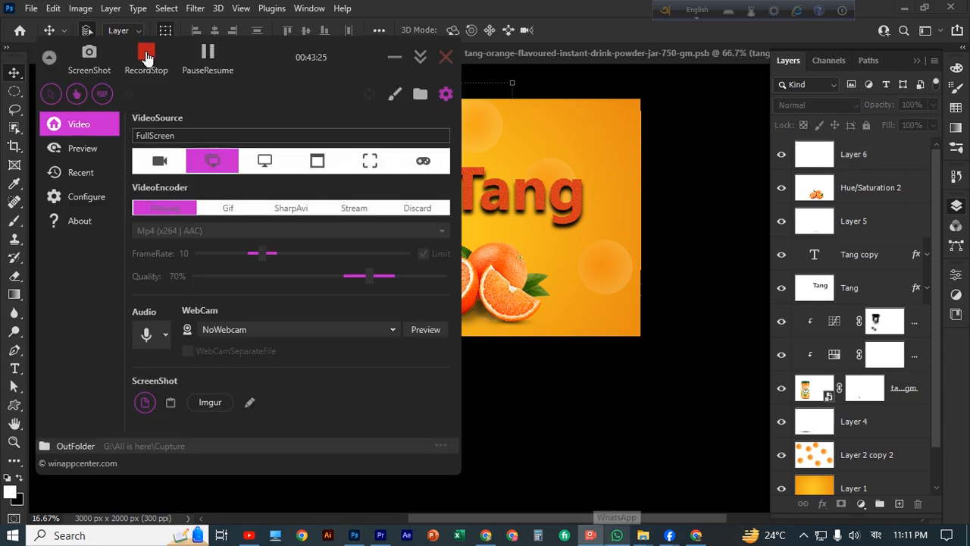
click(394, 57)
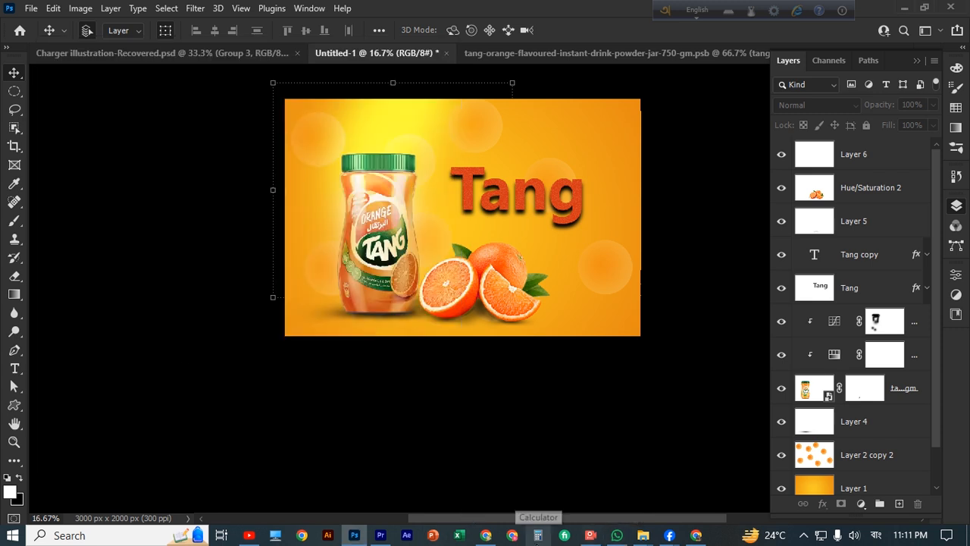
click(590, 535)
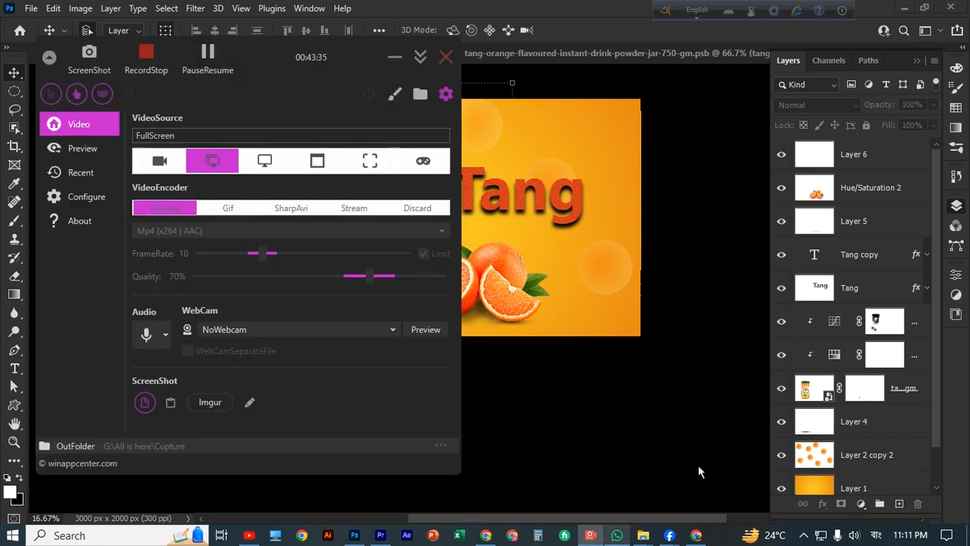